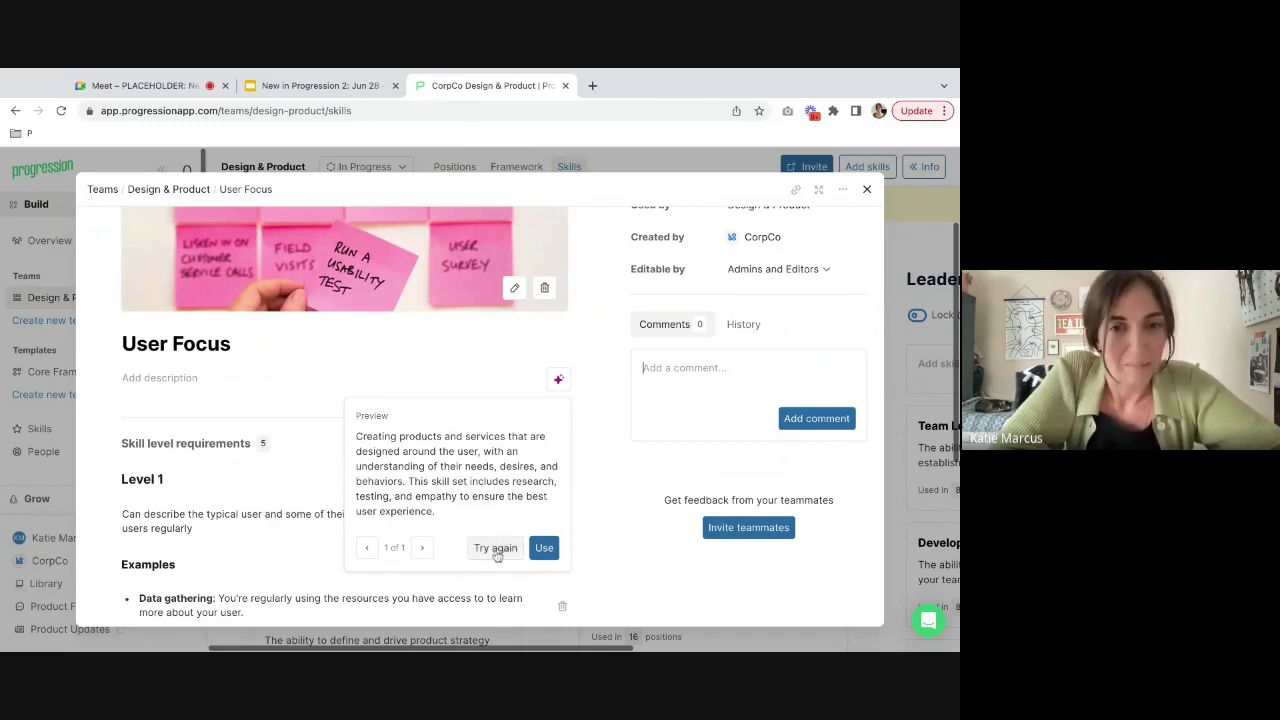
# Step: Apply the previewed AI description to the User Focus skill and review its level requirements through Level 5
pyautogui.click(544, 548)
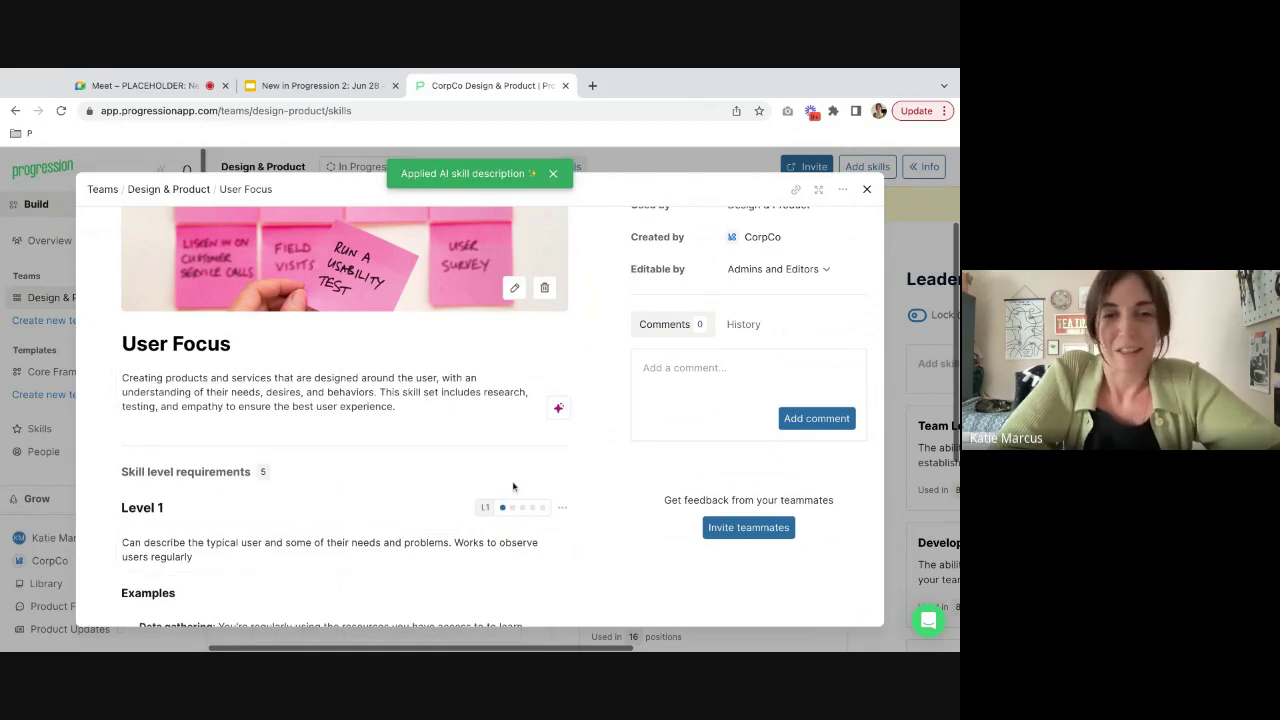
pyautogui.scroll(-3, 540, 492)
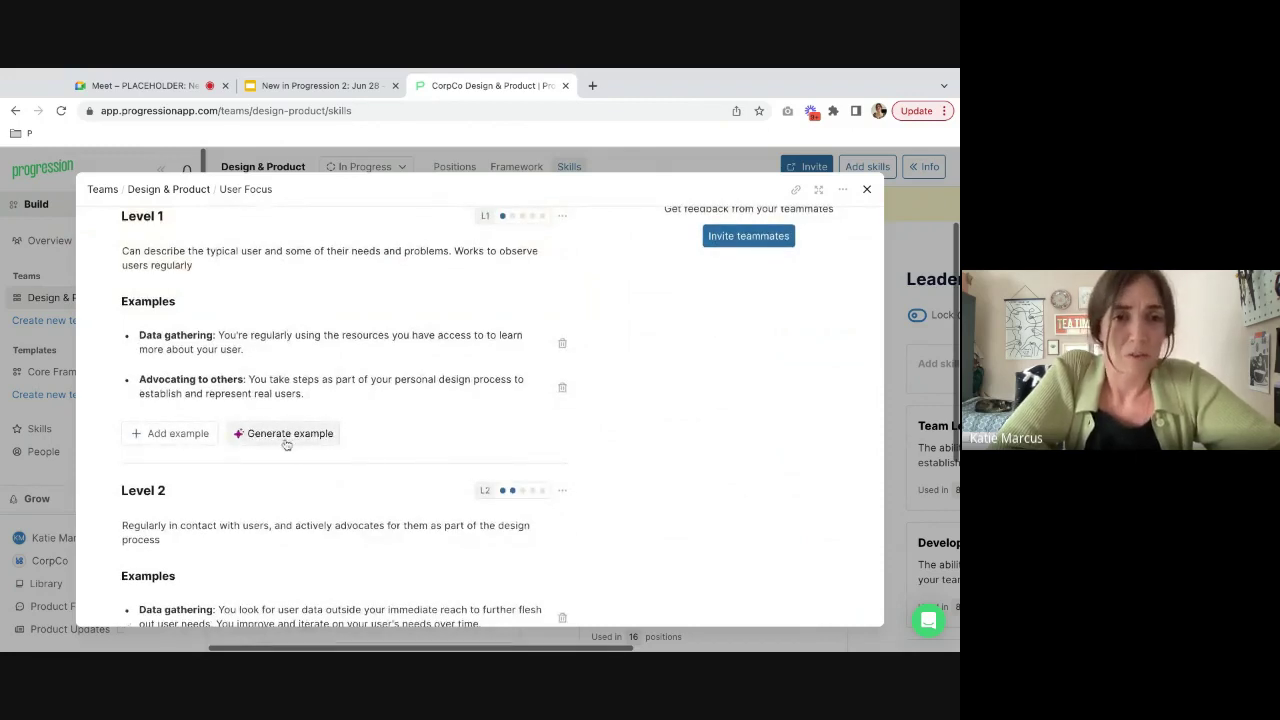
pyautogui.scroll(-10, 280, 440)
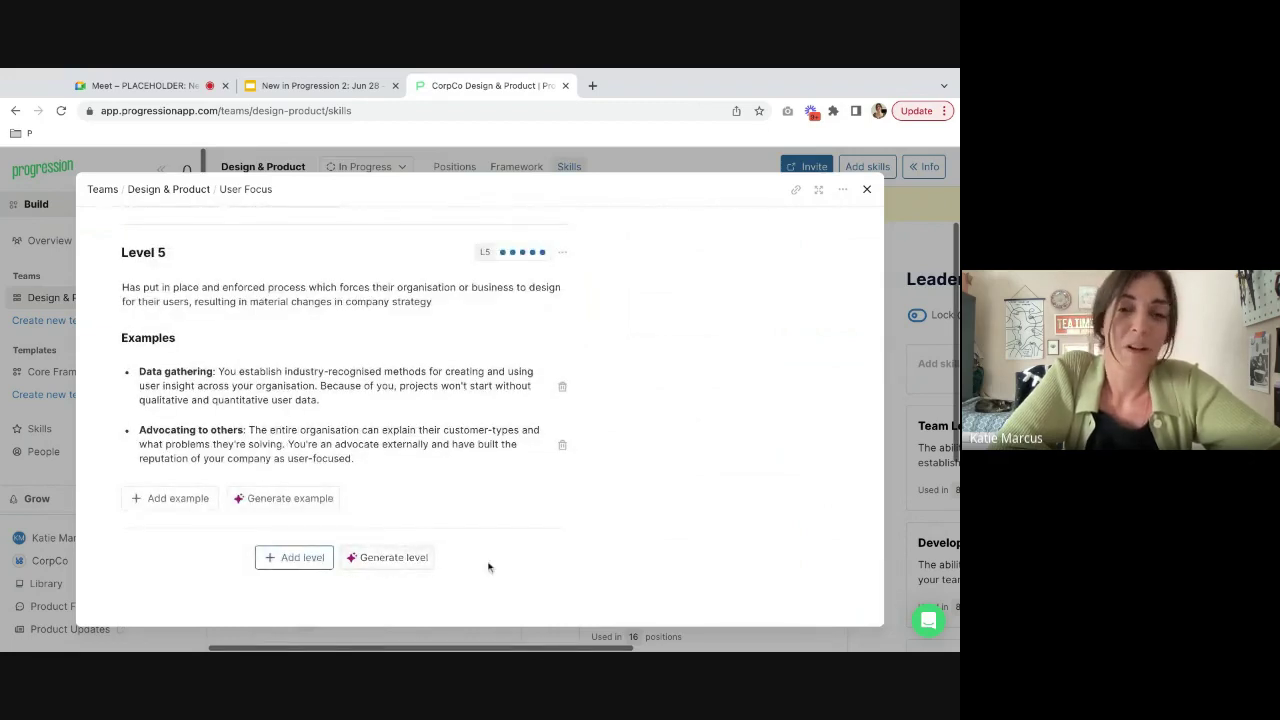
pyautogui.scroll(10, 490, 560)
pyautogui.scroll(2, 492, 362)
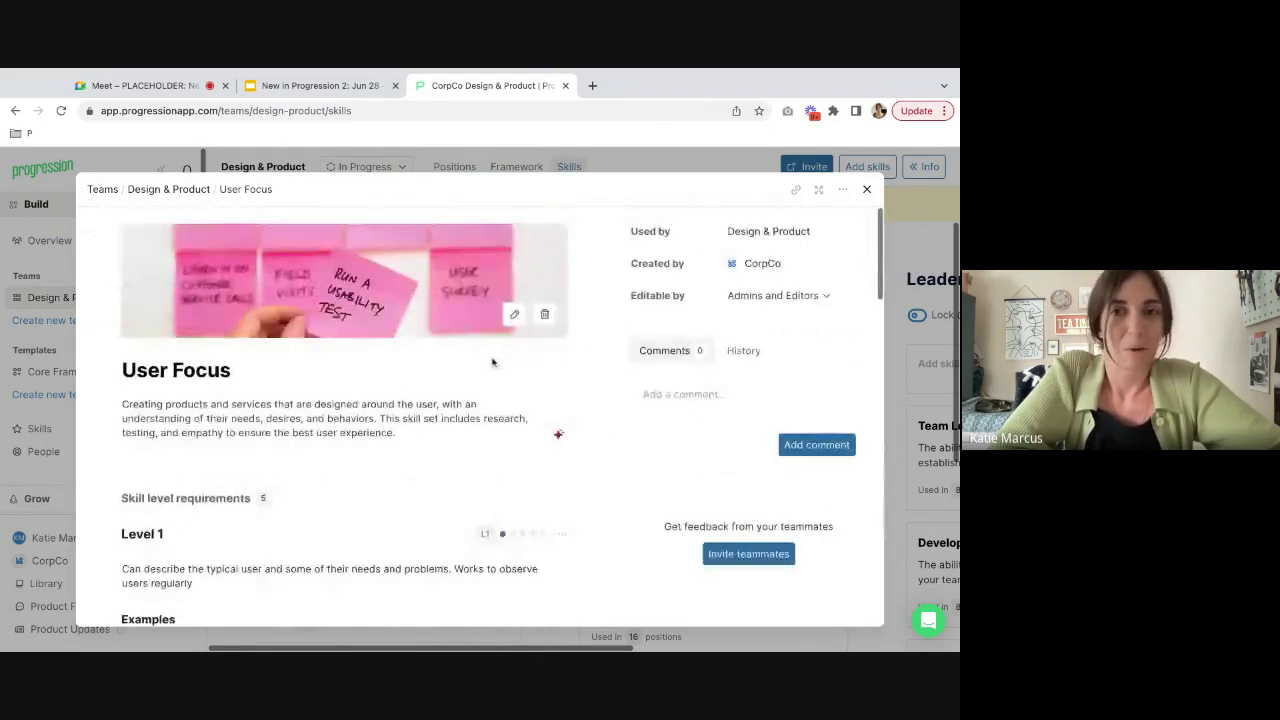
# Step: Switch to the New in Progression 2: Jun 28 presentation in Google Slides and show the "Templates & protected content" slide
pyautogui.click(310, 86)
pyautogui.scroll(-2, 120, 540)
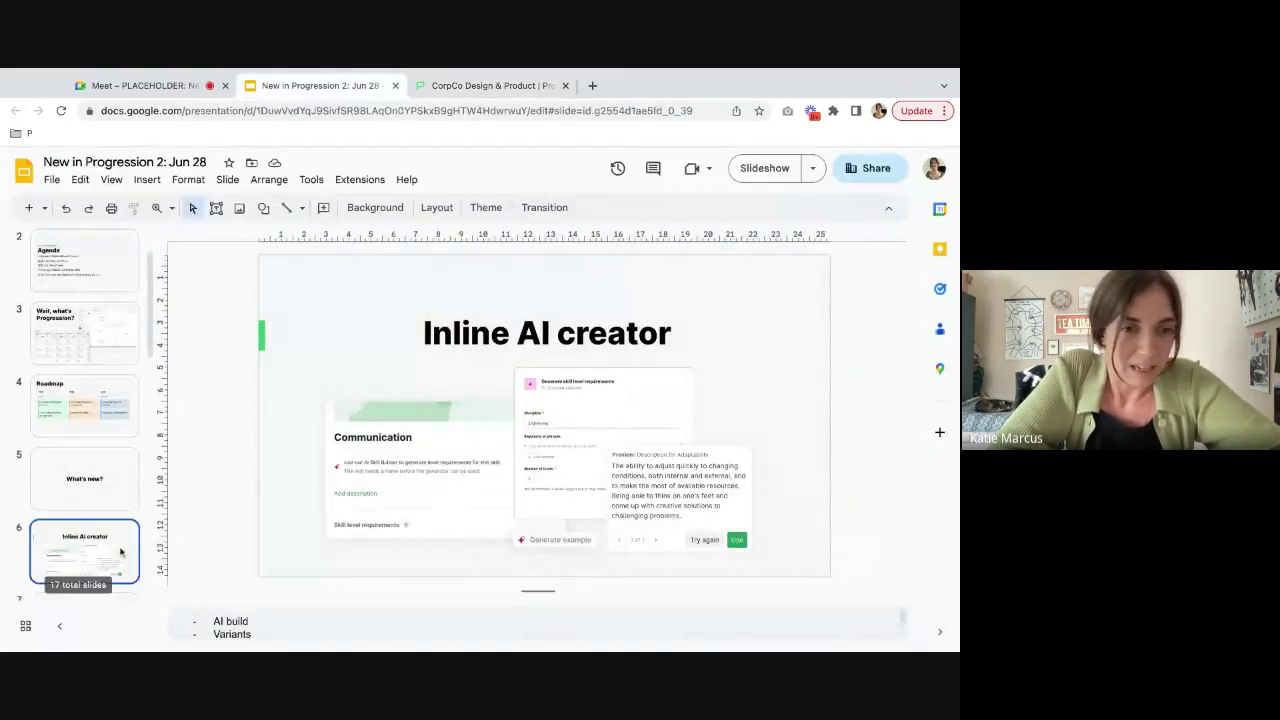
pyautogui.click(80, 533)
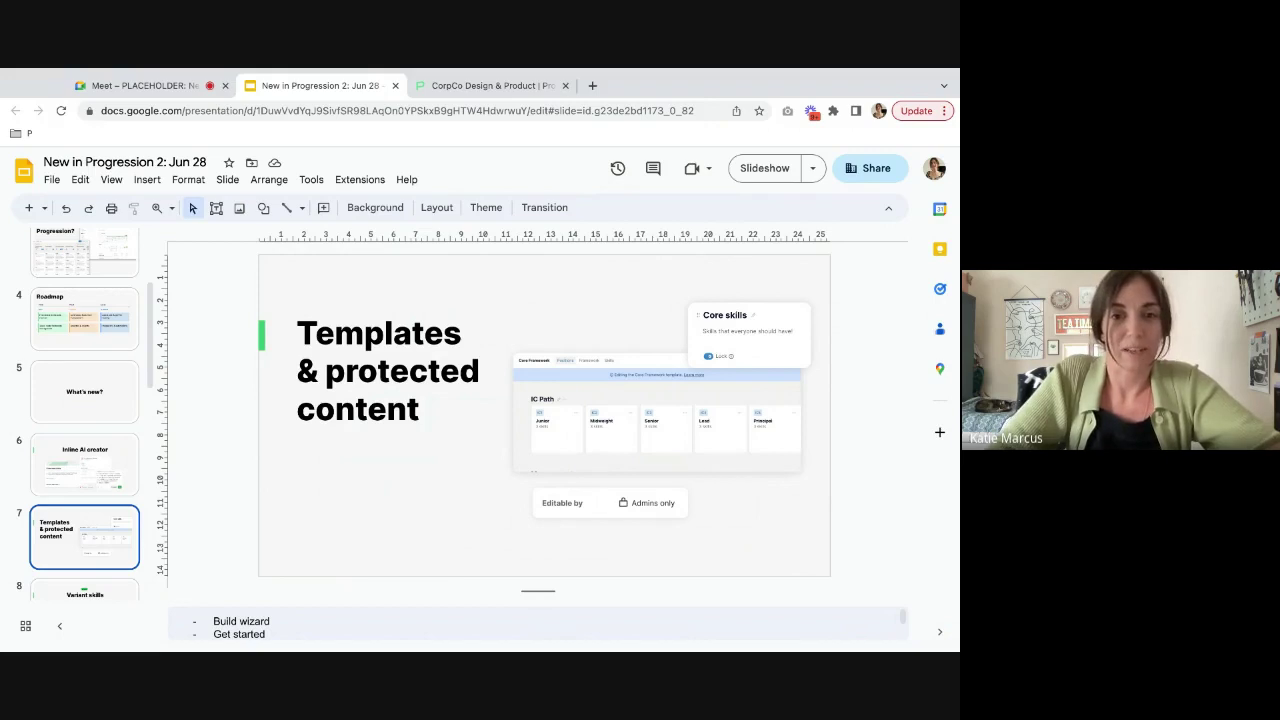
# Step: Return to Progression, close the User Focus skill, and examine the skills and lock setting in the Core Framework template's Values category
pyautogui.hotkey('ctrl', 'Tab')
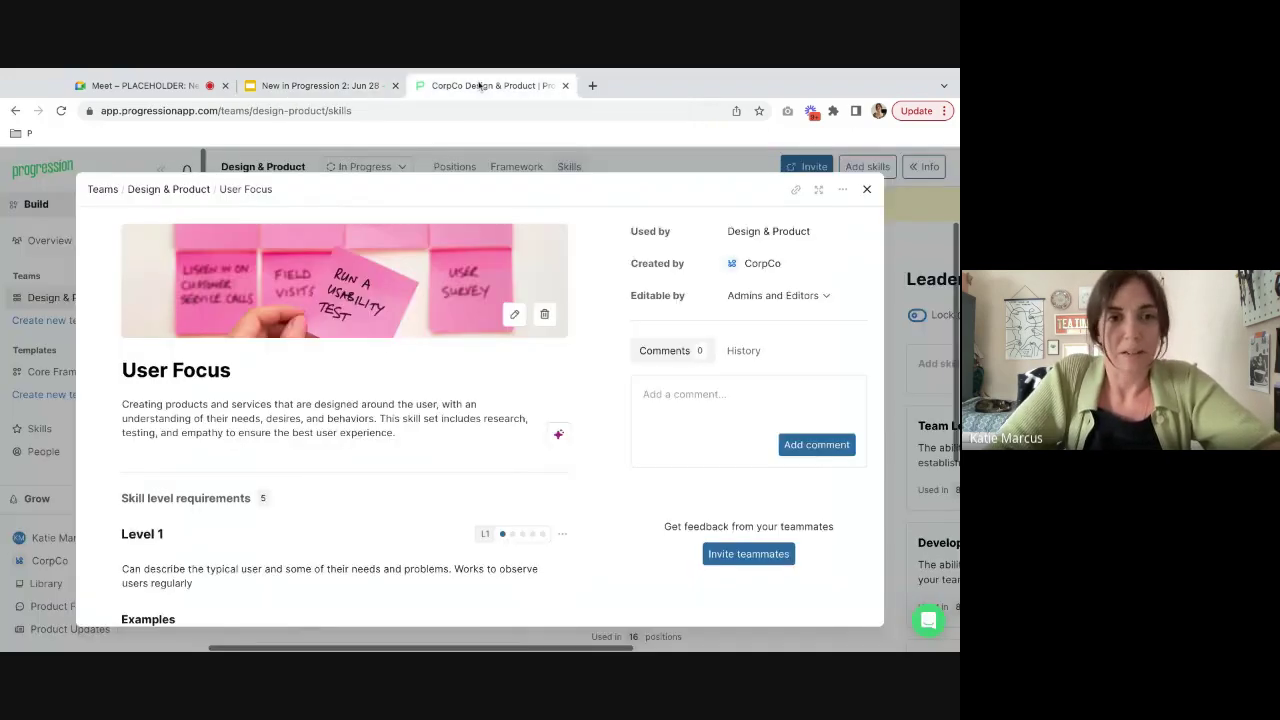
pyautogui.click(64, 272)
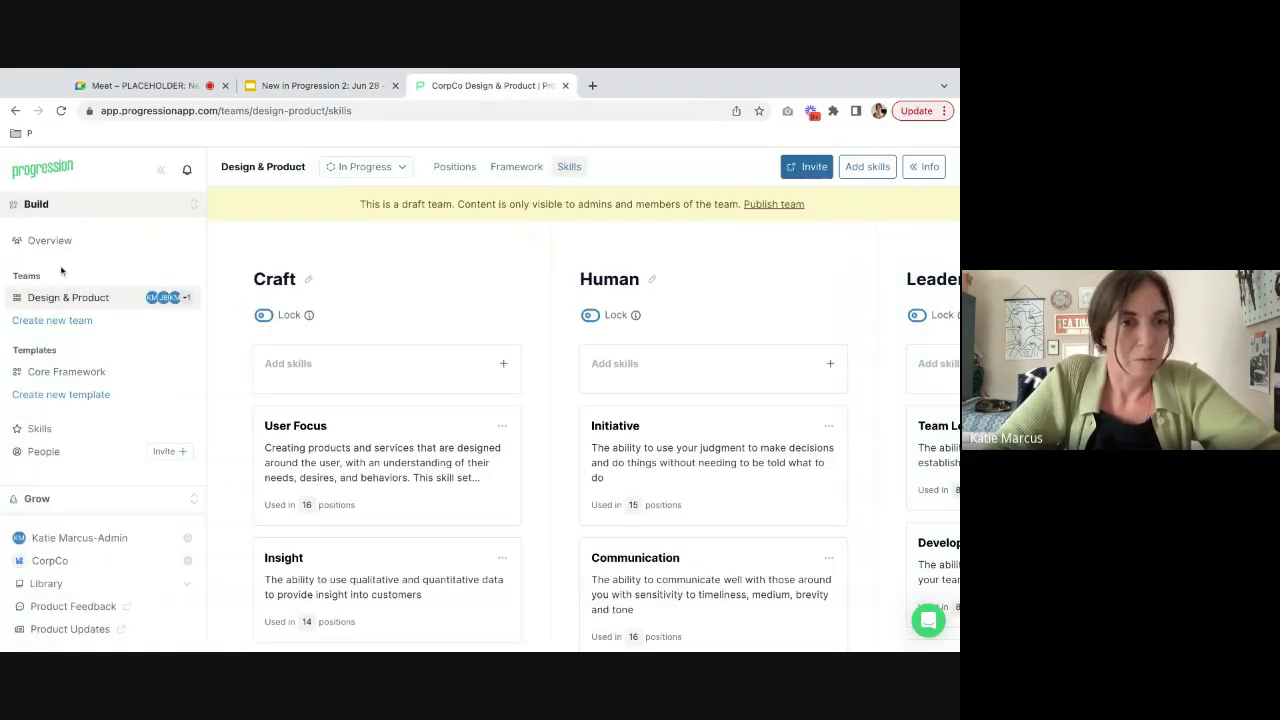
pyautogui.click(45, 373)
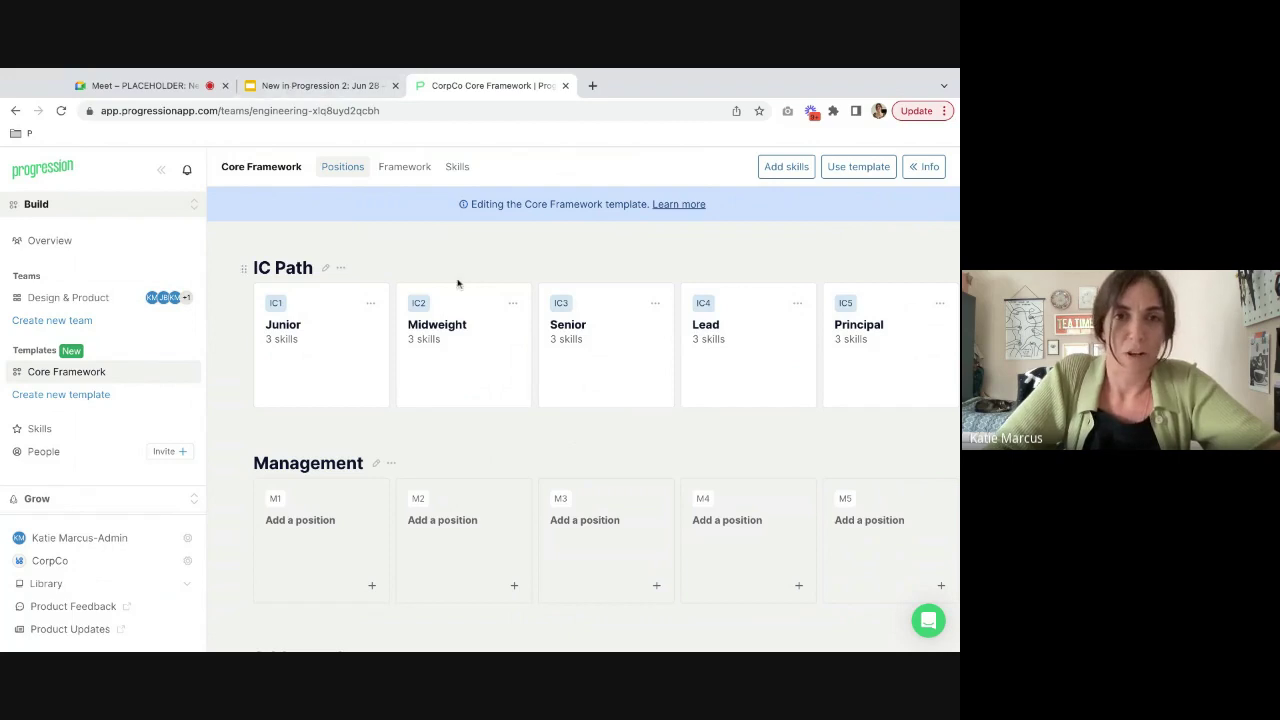
pyautogui.click(456, 167)
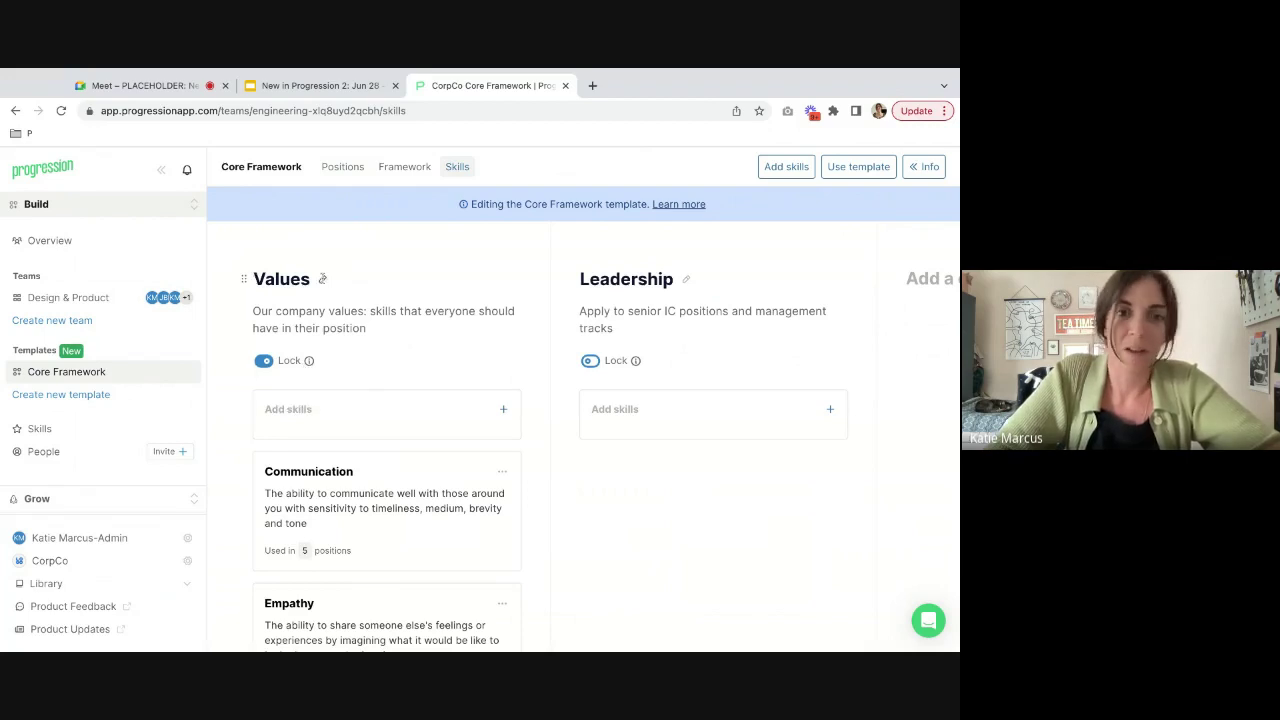
pyautogui.scroll(-3, 334, 466)
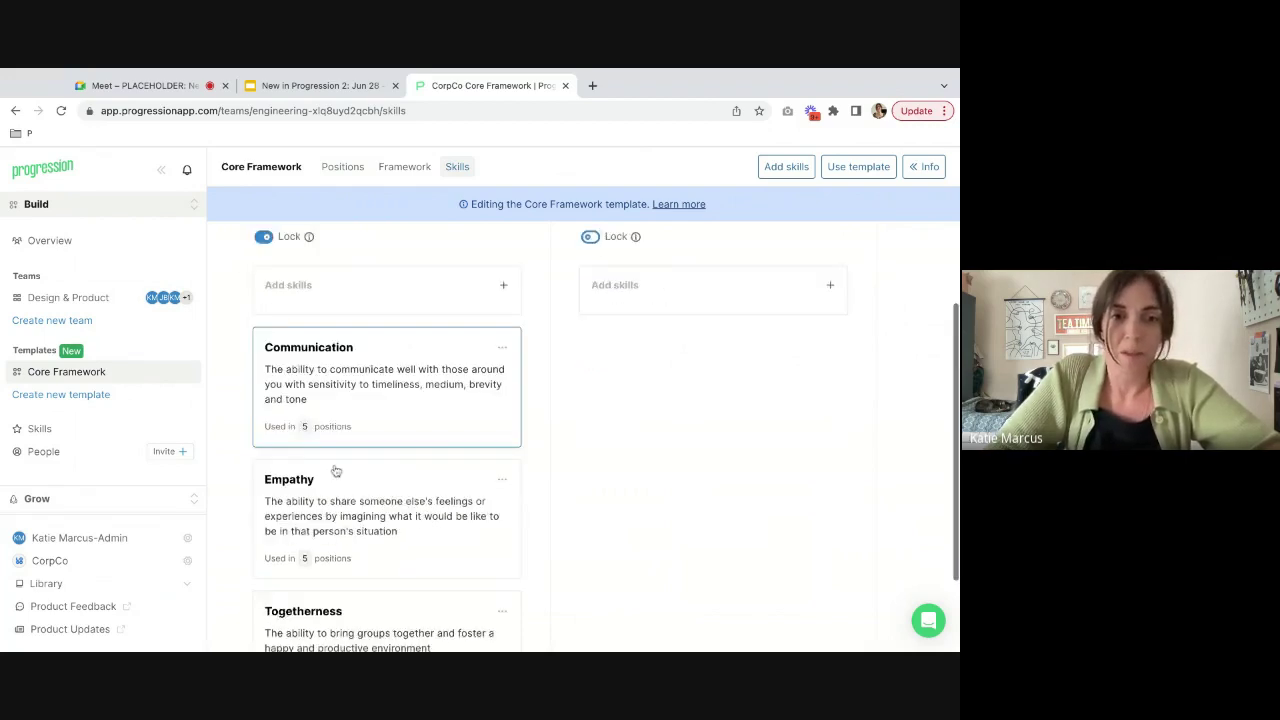
pyautogui.scroll(3, 334, 470)
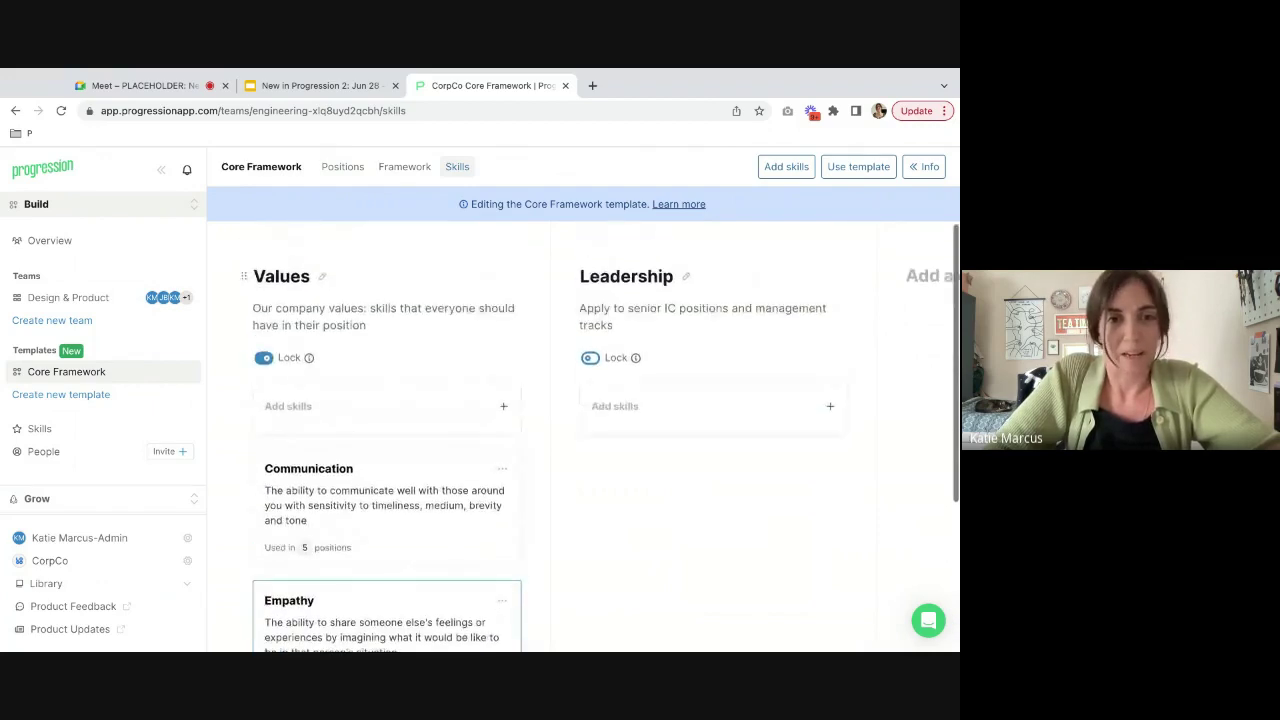
pyautogui.moveTo(309, 362)
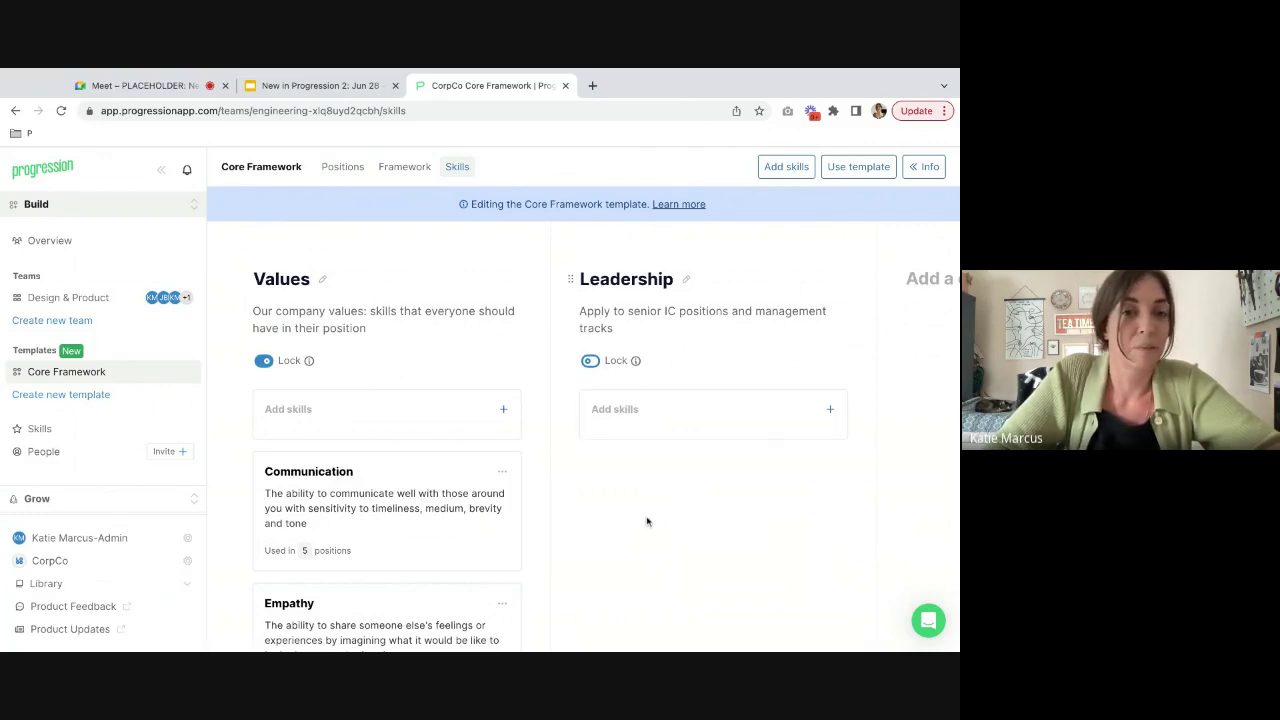
# Step: Restrict editing of the Communication skill in the Values category to Admins only and close the skill
pyautogui.click(427, 536)
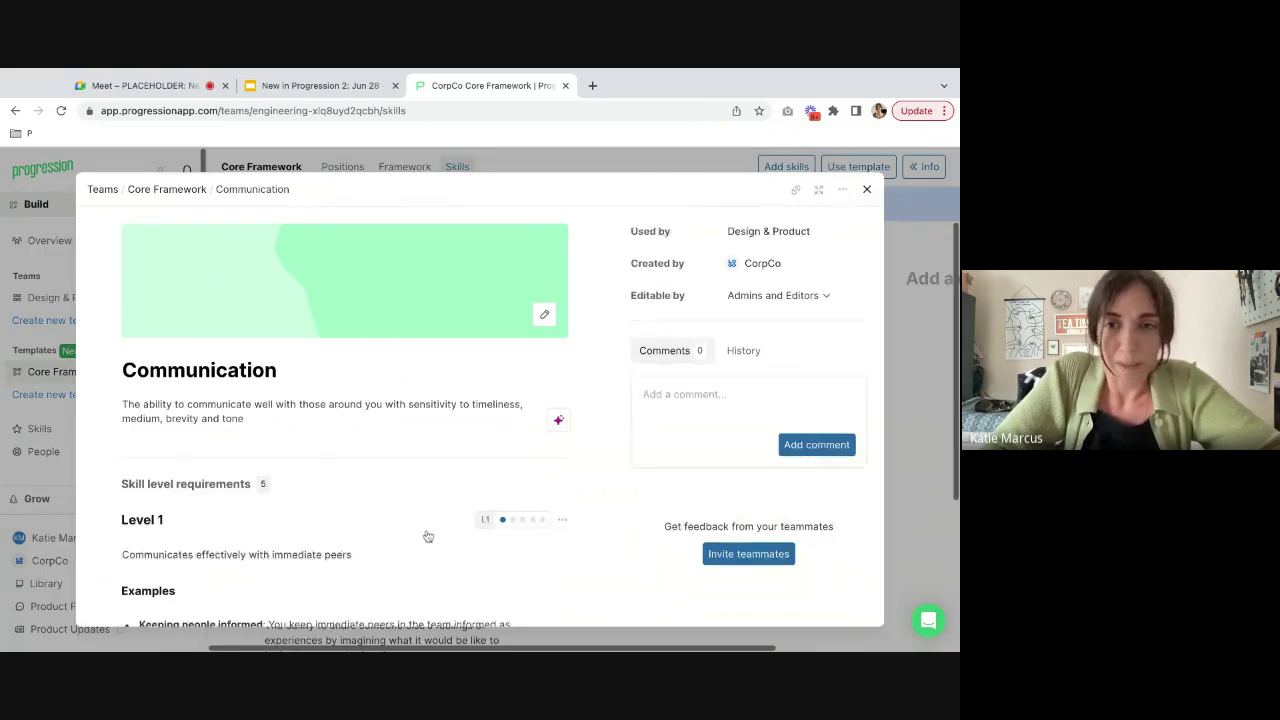
pyautogui.click(741, 301)
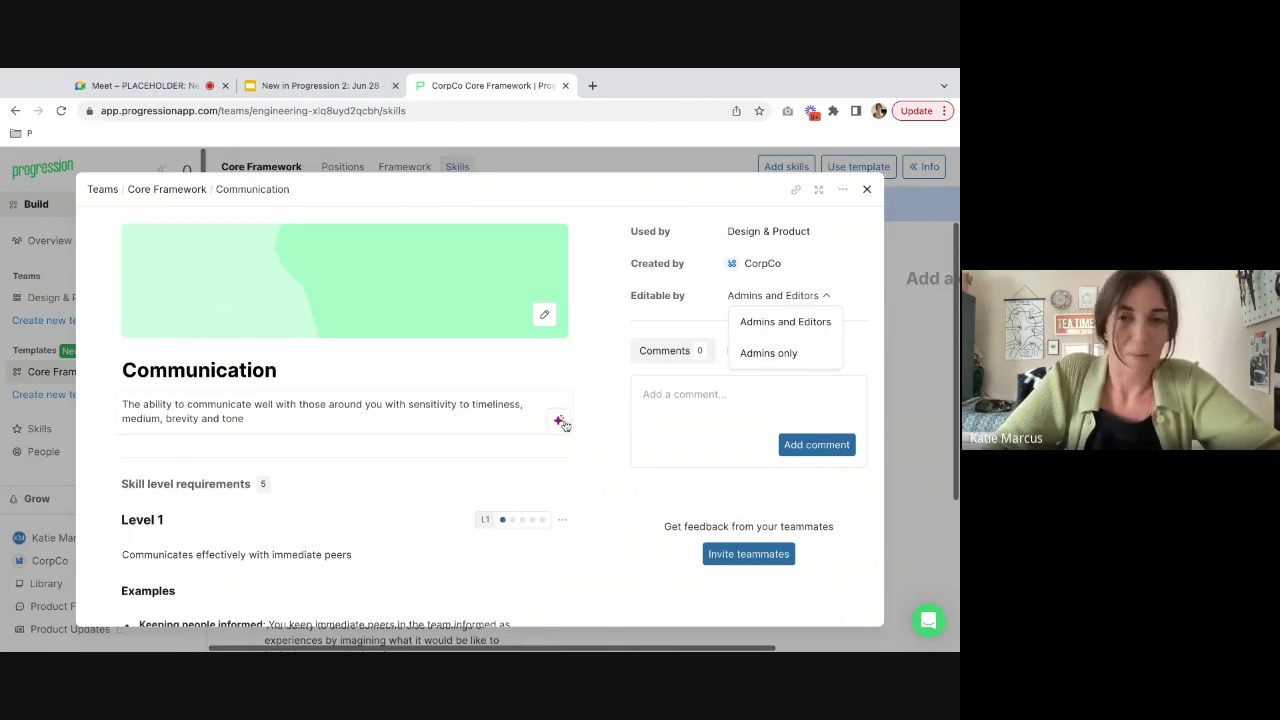
pyautogui.click(594, 407)
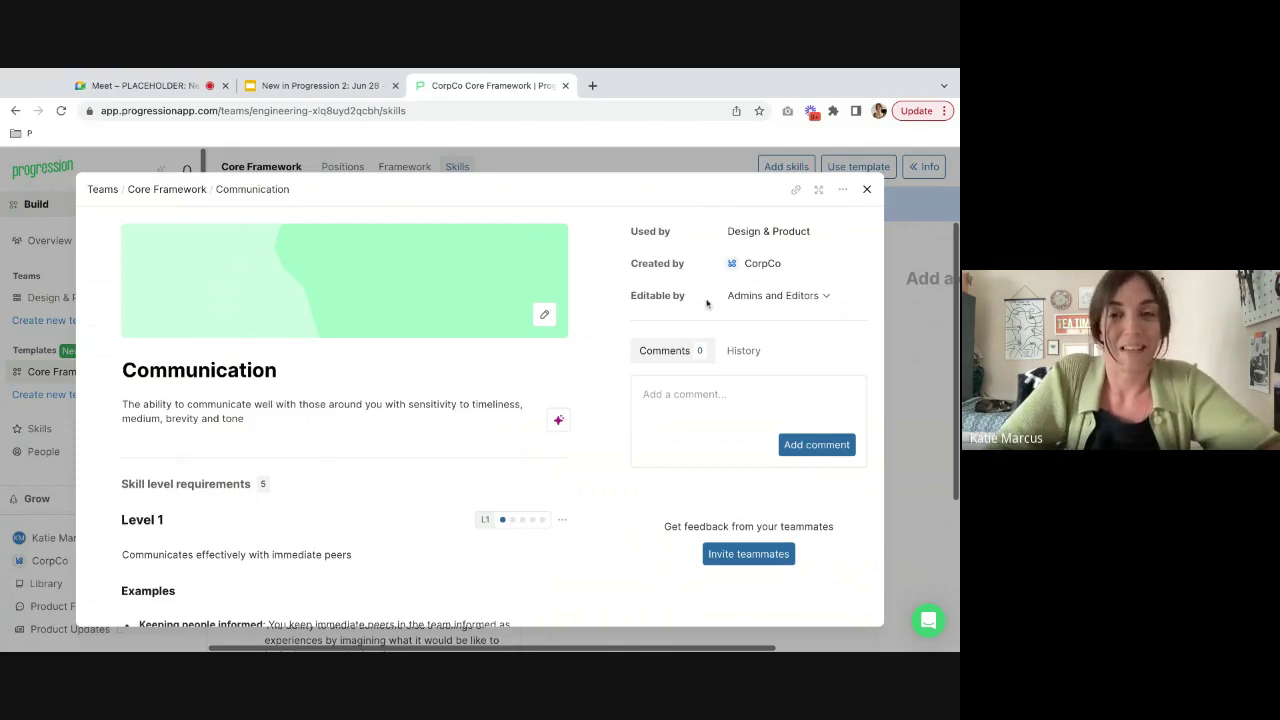
pyautogui.click(776, 296)
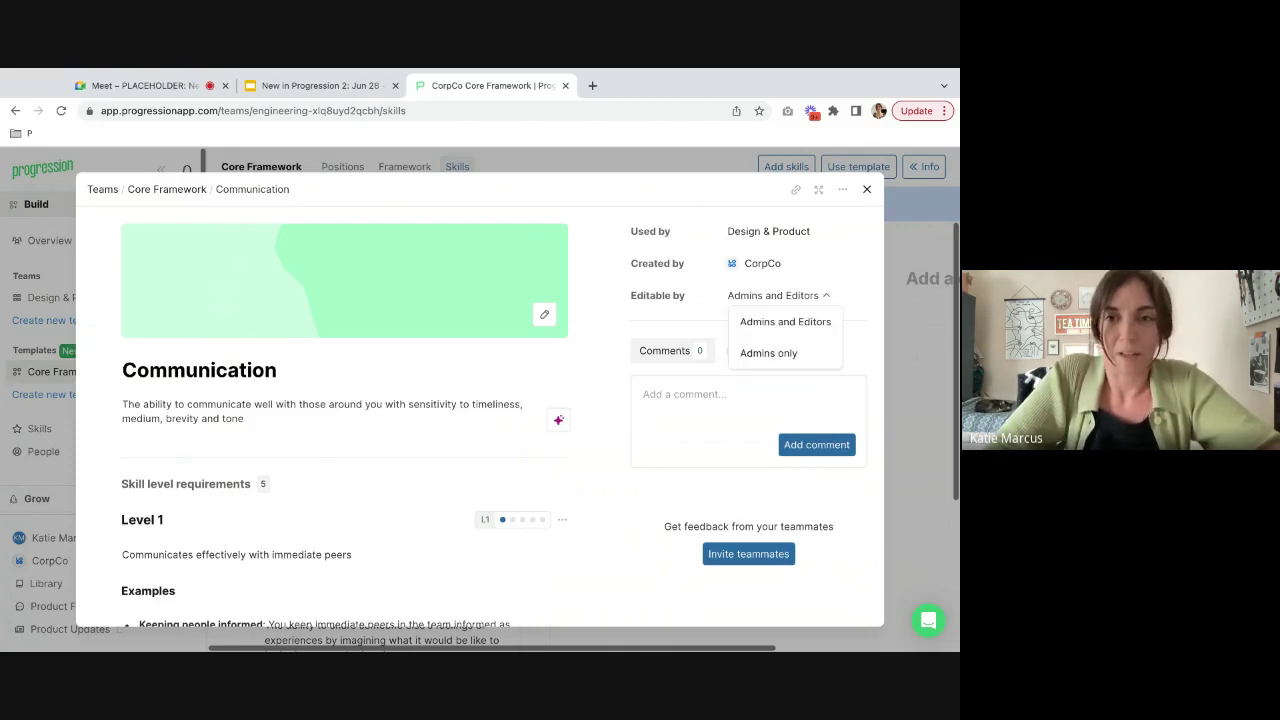
pyautogui.click(778, 351)
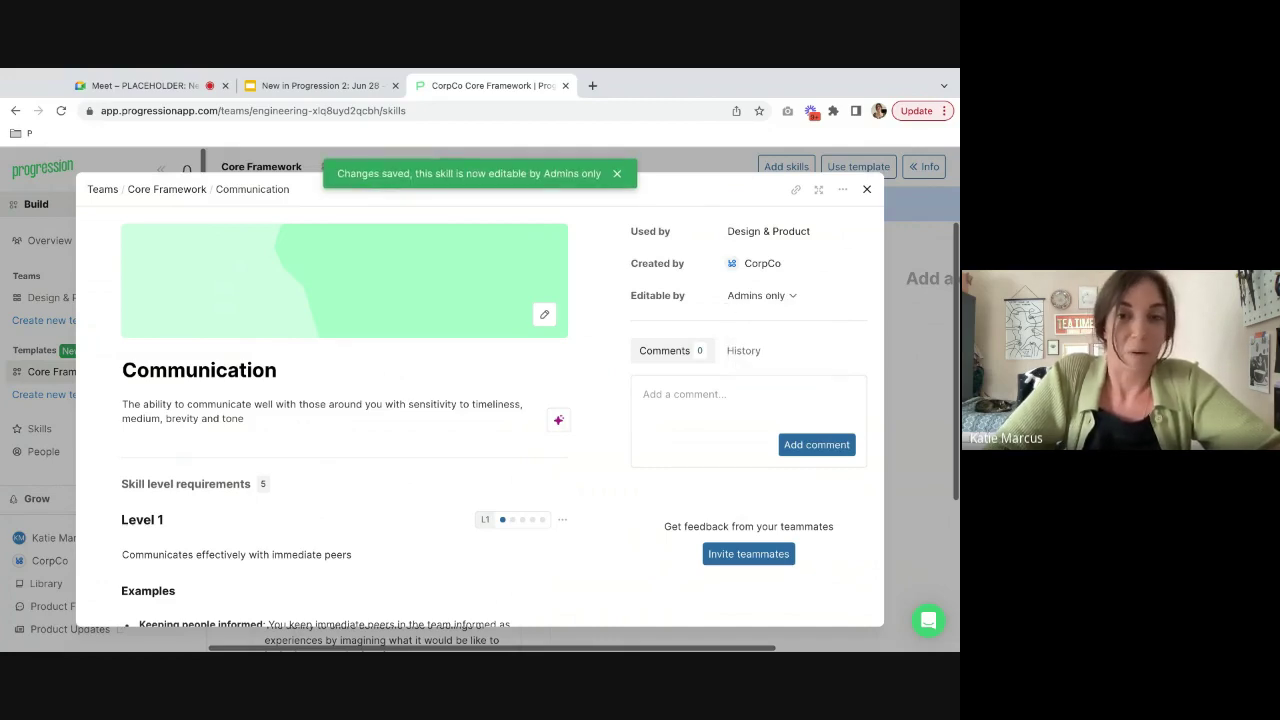
pyautogui.click(890, 343)
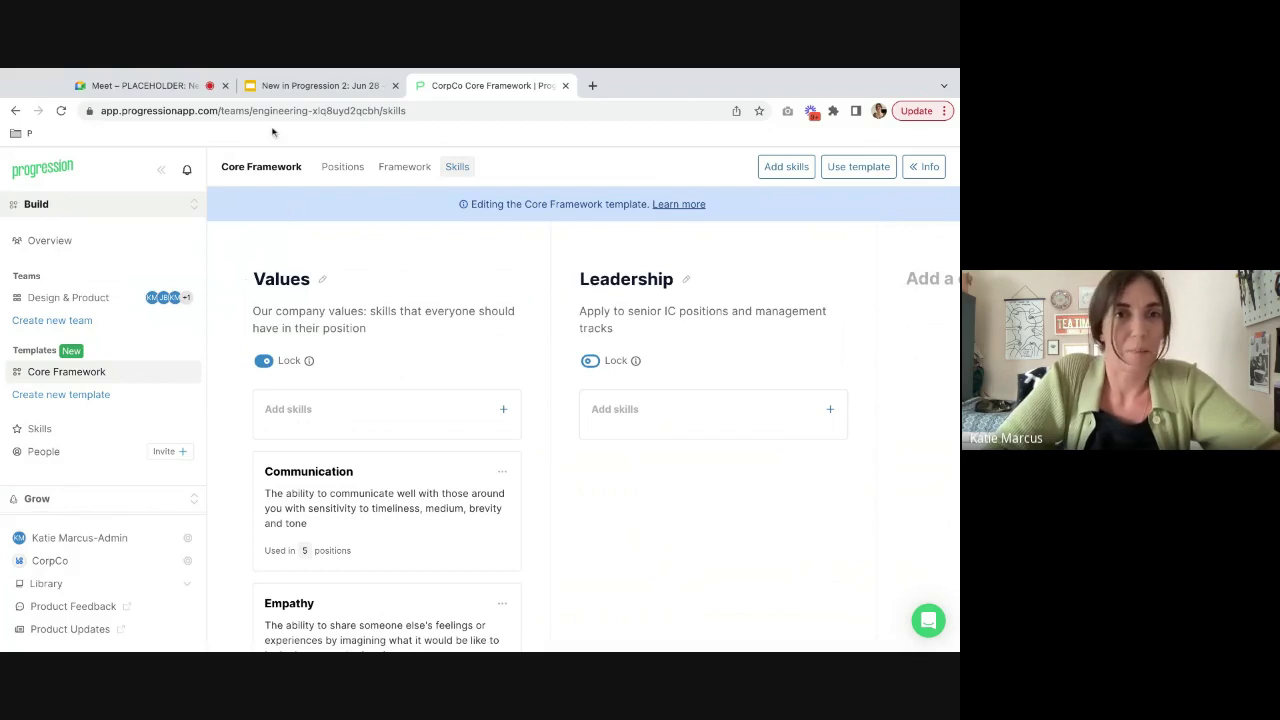
# Step: Switch to the Google Slides presentation and show the "Variant skills" slide
pyautogui.click(273, 87)
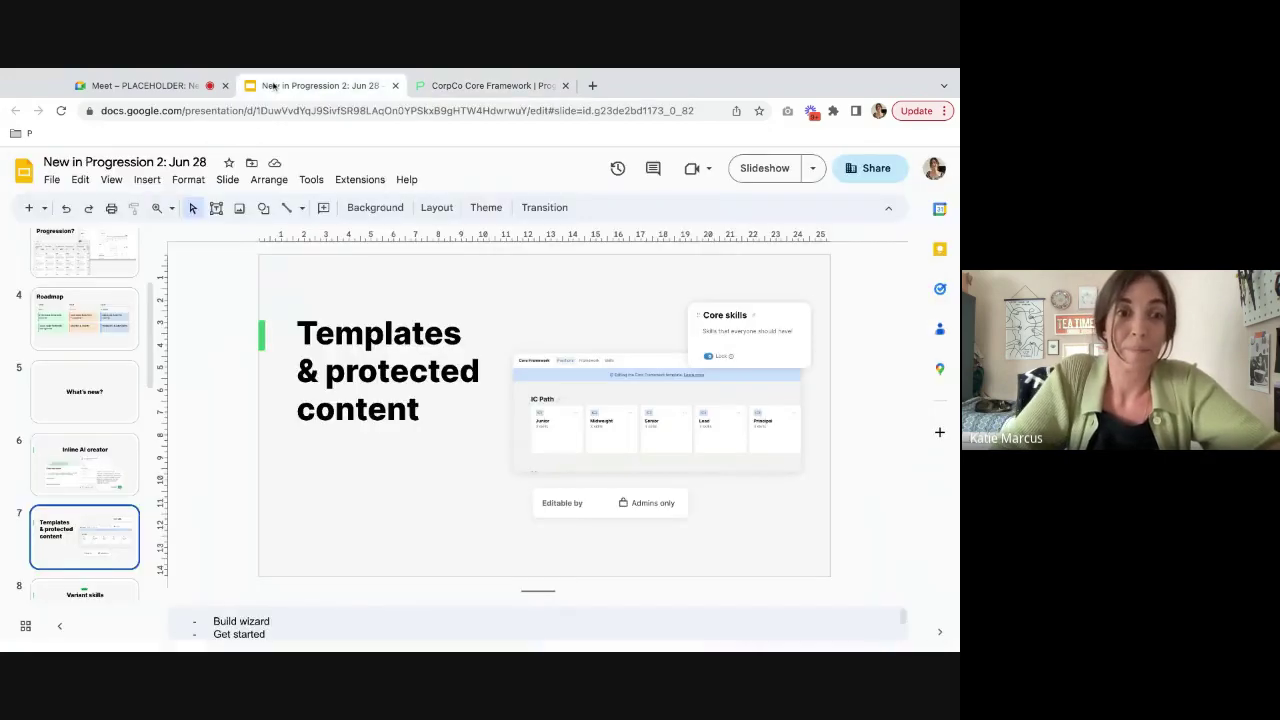
pyautogui.scroll(-2, 85, 500)
pyautogui.click(84, 502)
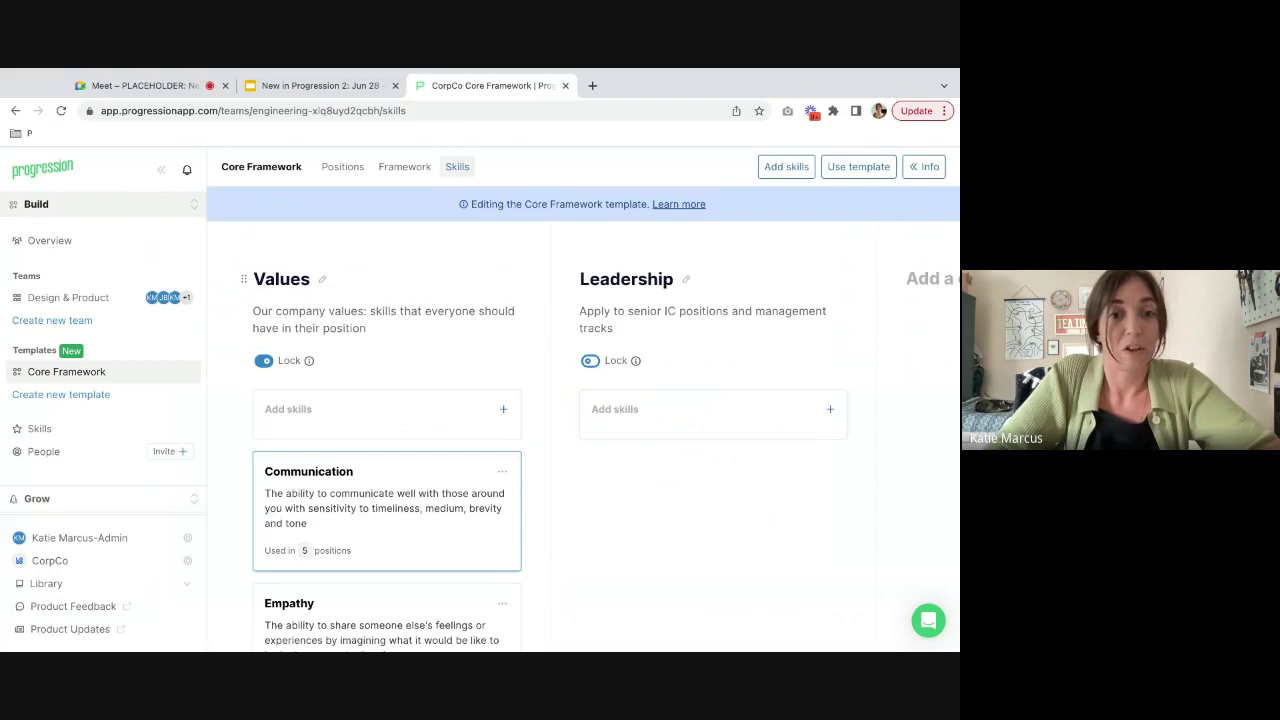
# Step: In Progression's Core Framework template, create a variant of the Communication skill named Design
pyautogui.click(386, 505)
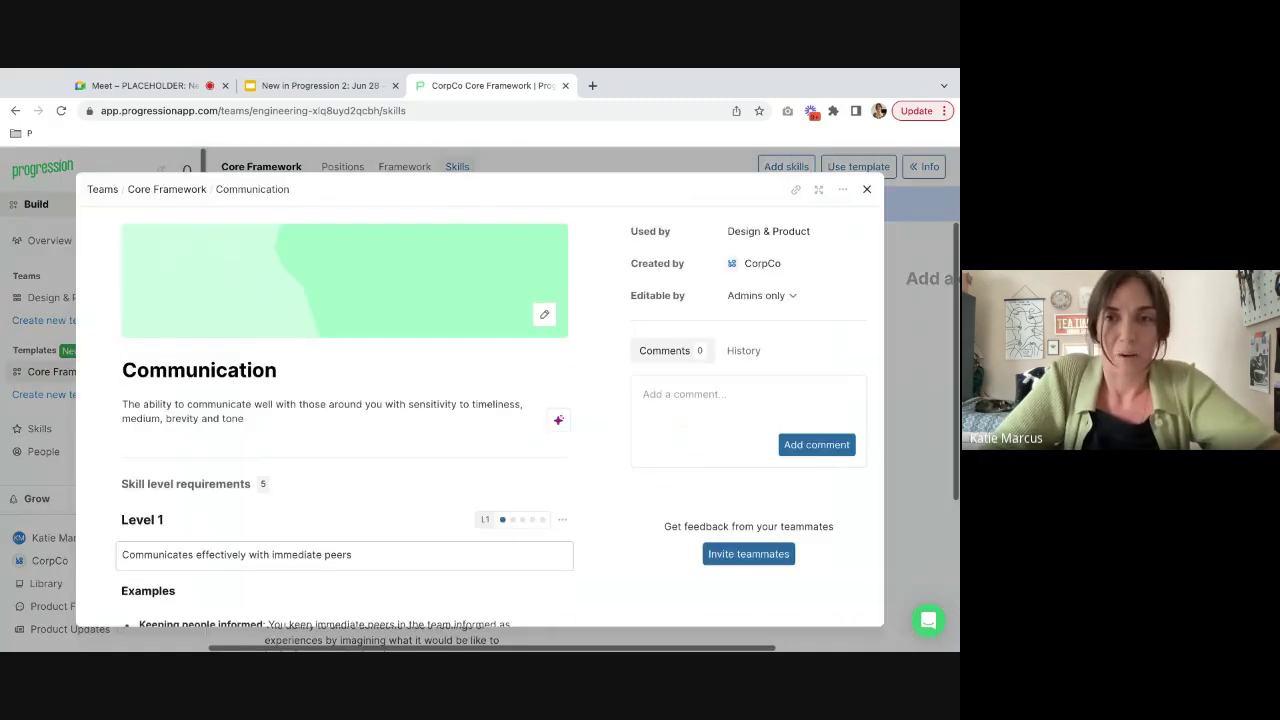
pyautogui.click(913, 408)
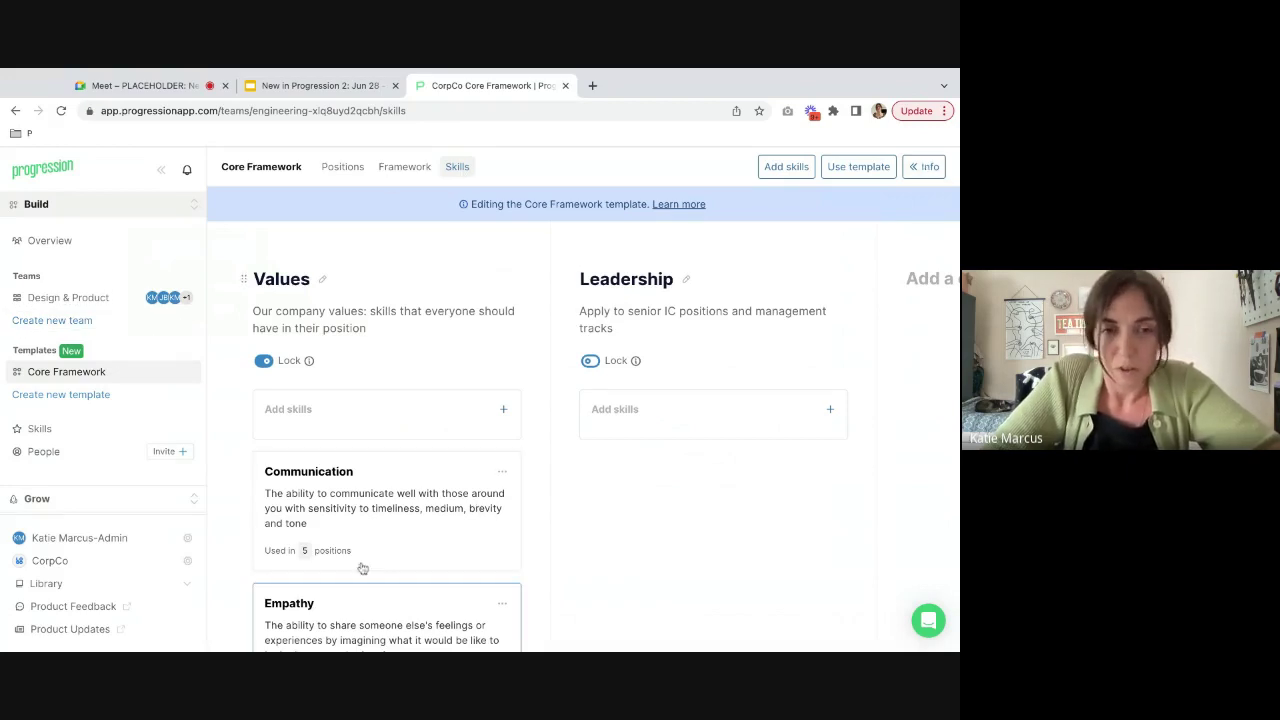
pyautogui.click(365, 530)
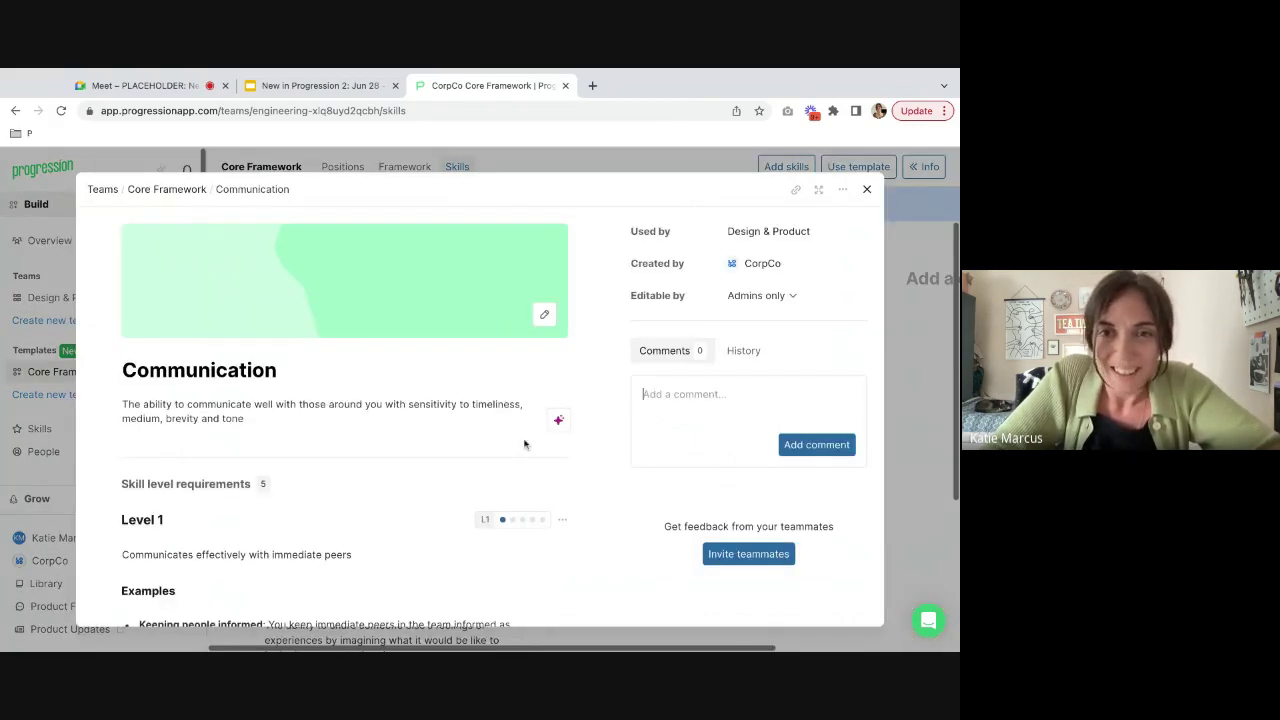
pyautogui.click(842, 189)
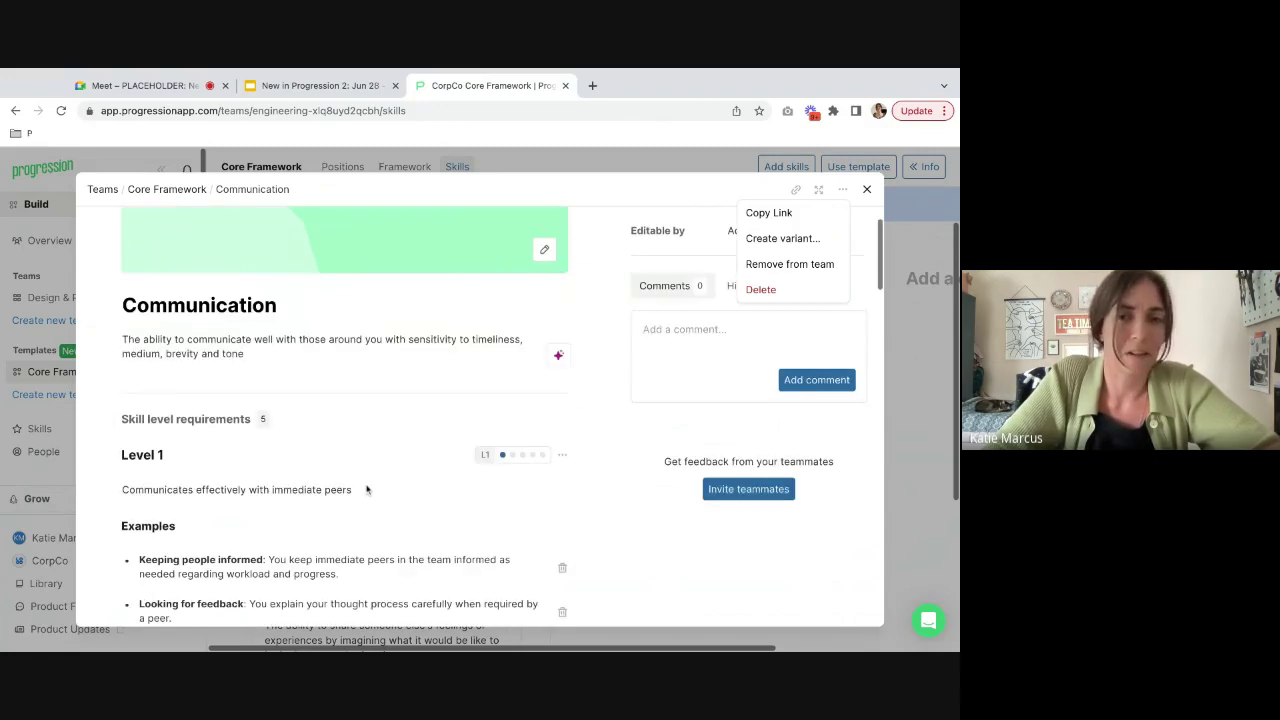
pyautogui.scroll(-3, 295, 414)
pyautogui.scroll(-2, 318, 505)
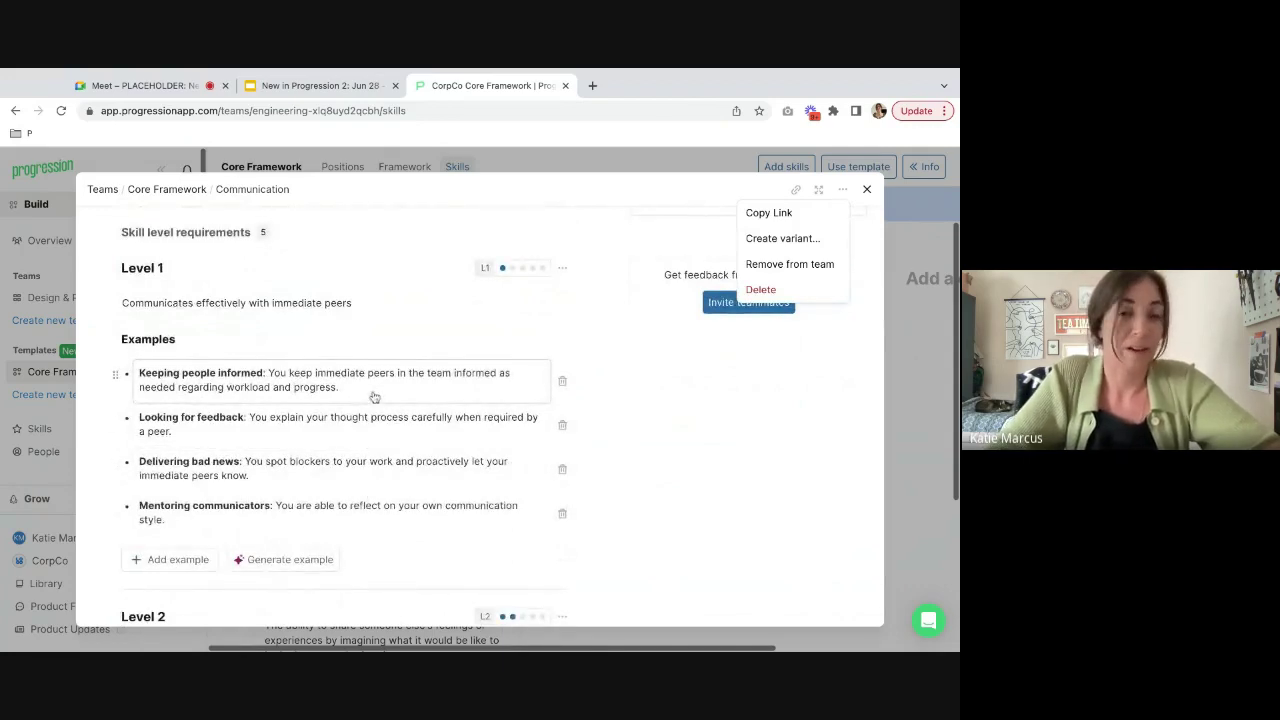
pyautogui.click(782, 238)
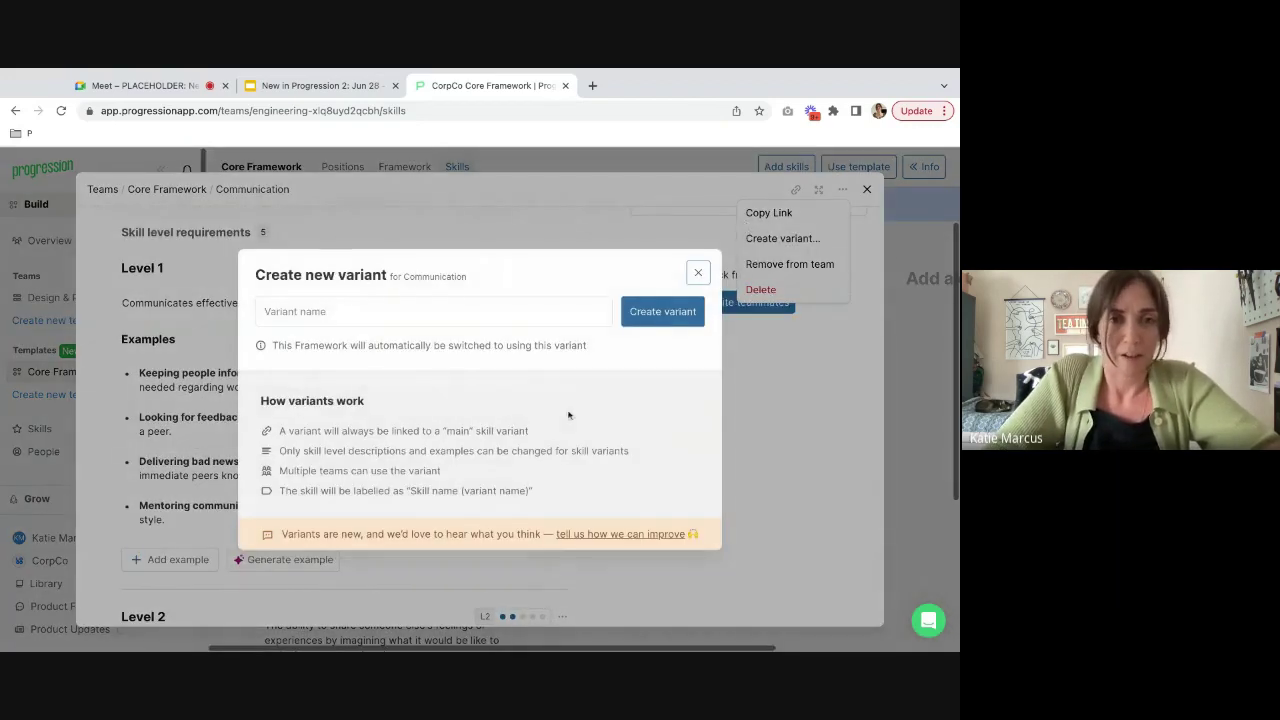
pyautogui.click(356, 314)
pyautogui.write('De')
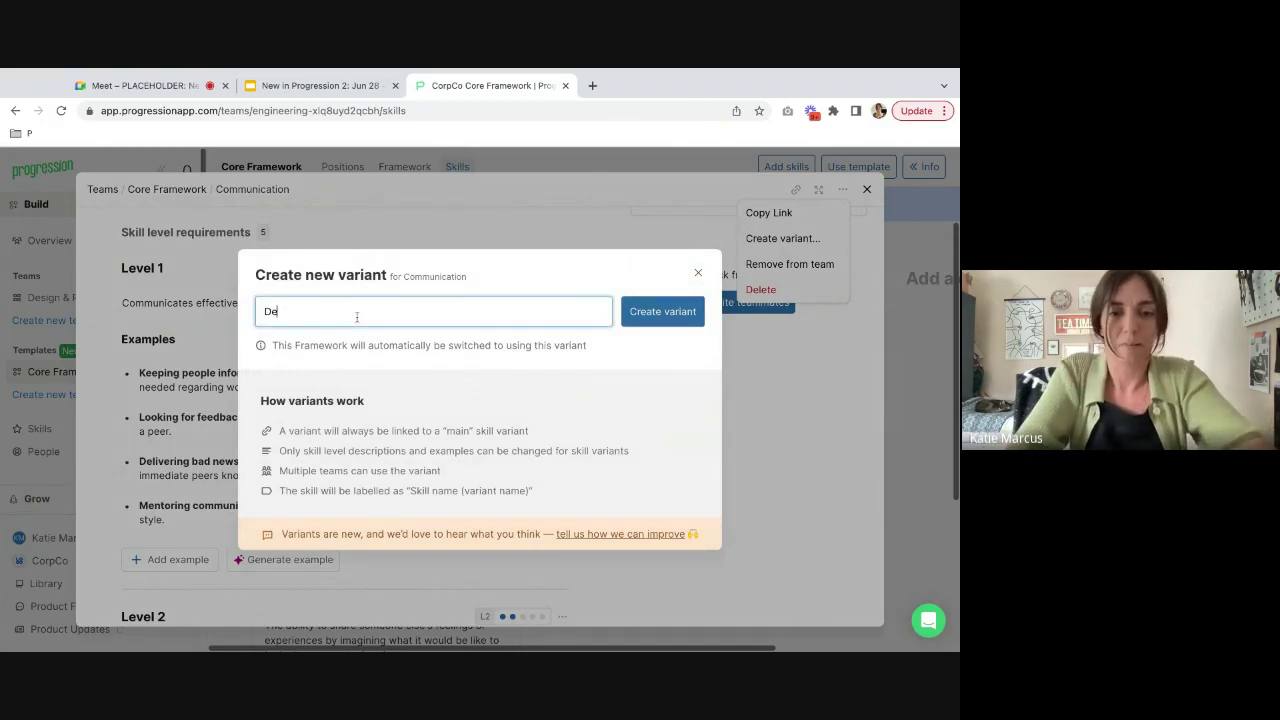
pyautogui.write('sign')
pyautogui.click(662, 311)
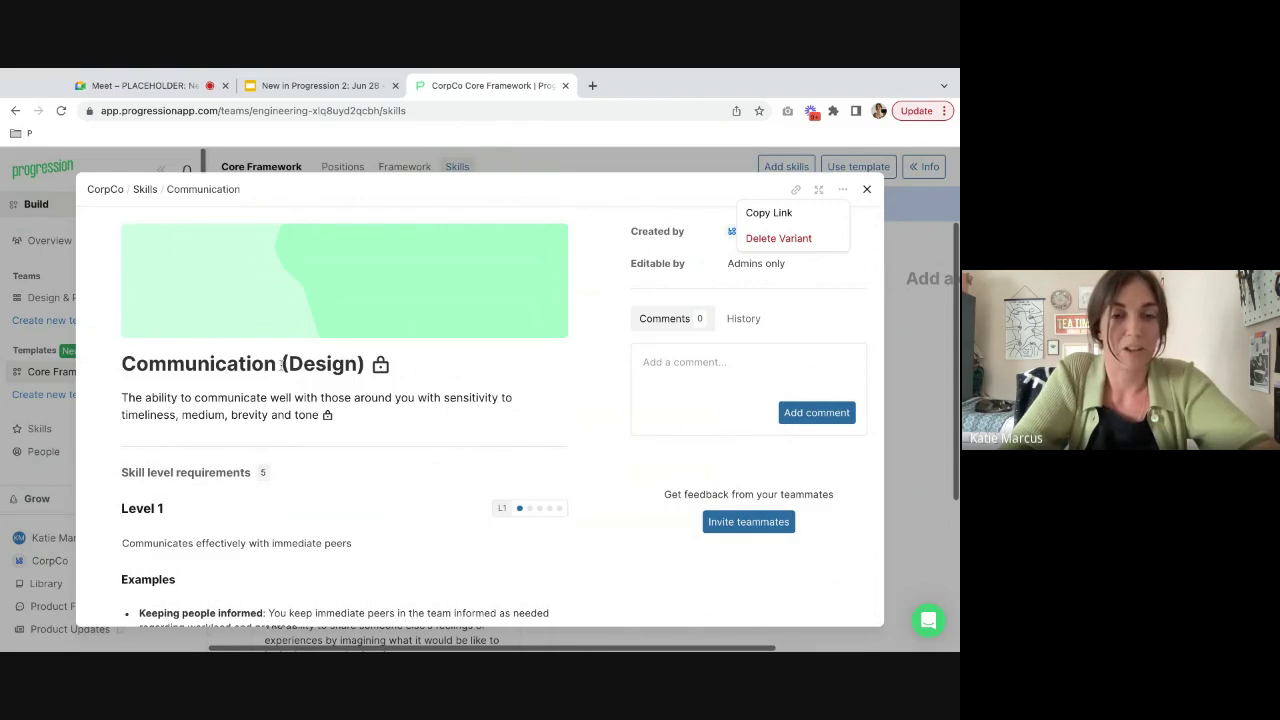
# Step: Review the Level 1 requirements and examples of the Communication (Design) variant and close it
pyautogui.scroll(-2, 380, 395)
pyautogui.scroll(-1, 380, 395)
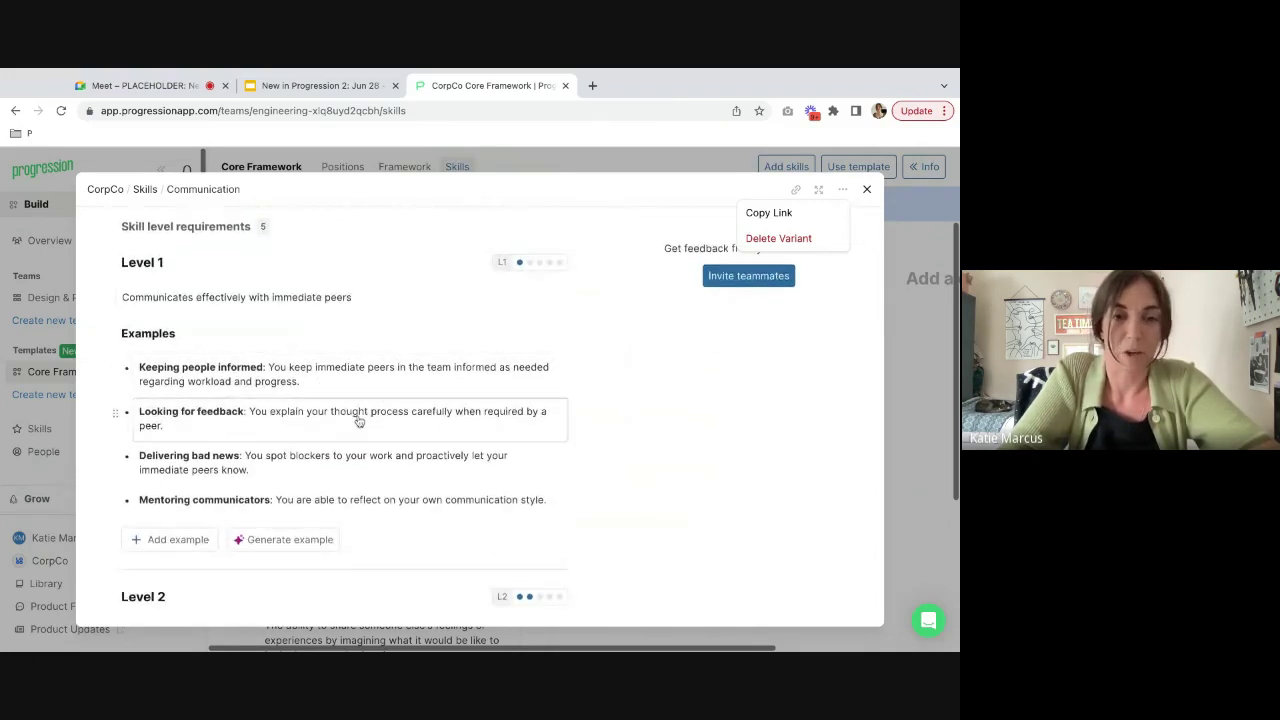
pyautogui.scroll(3, 360, 415)
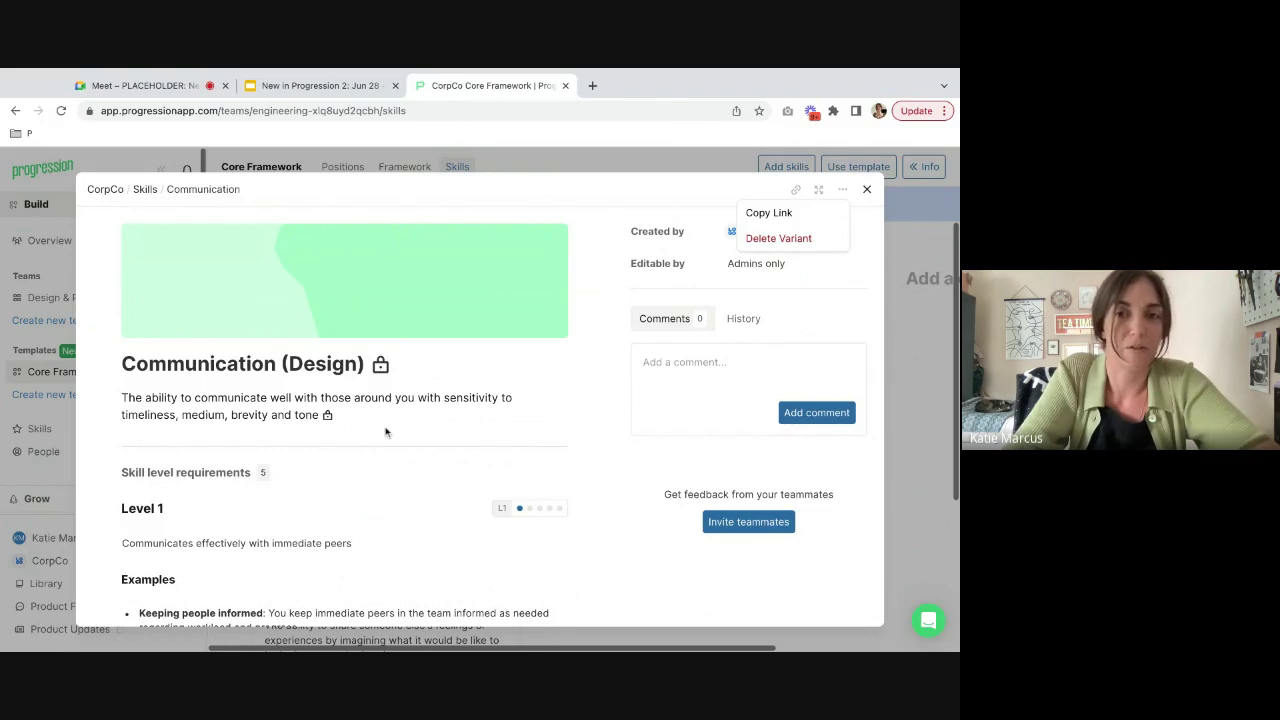
pyautogui.click(916, 398)
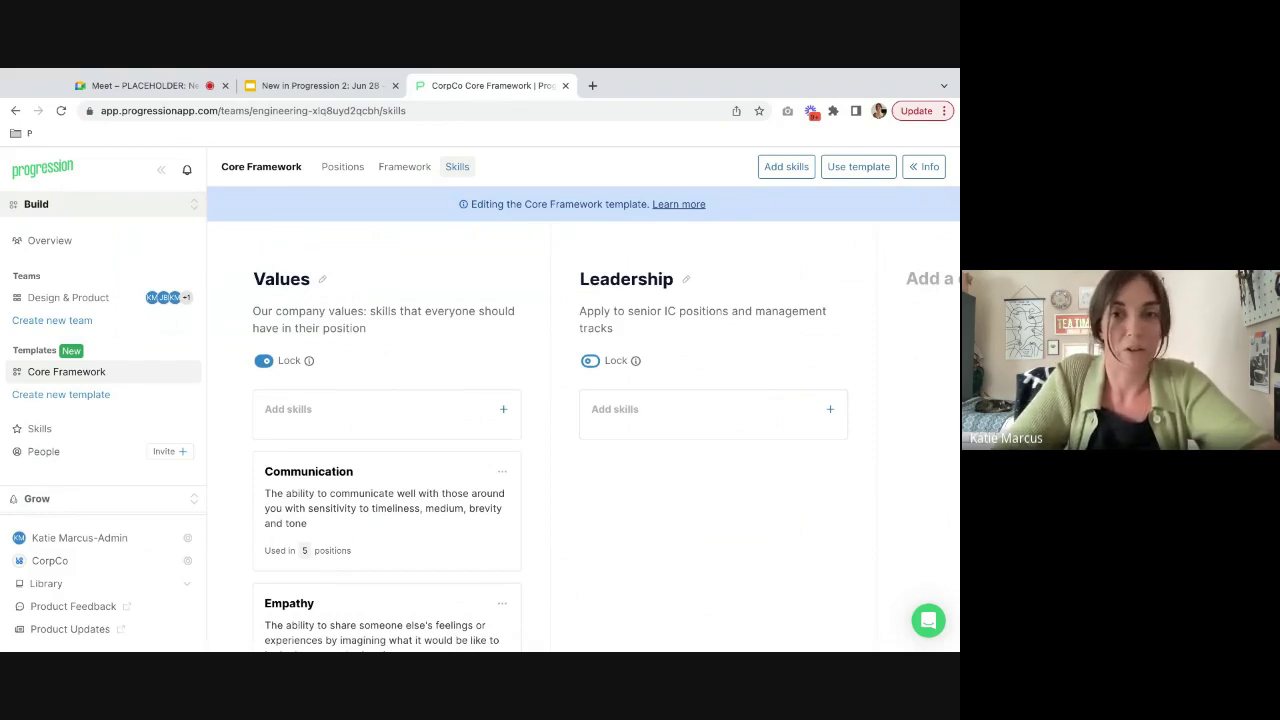
pyautogui.scroll(-1, 557, 483)
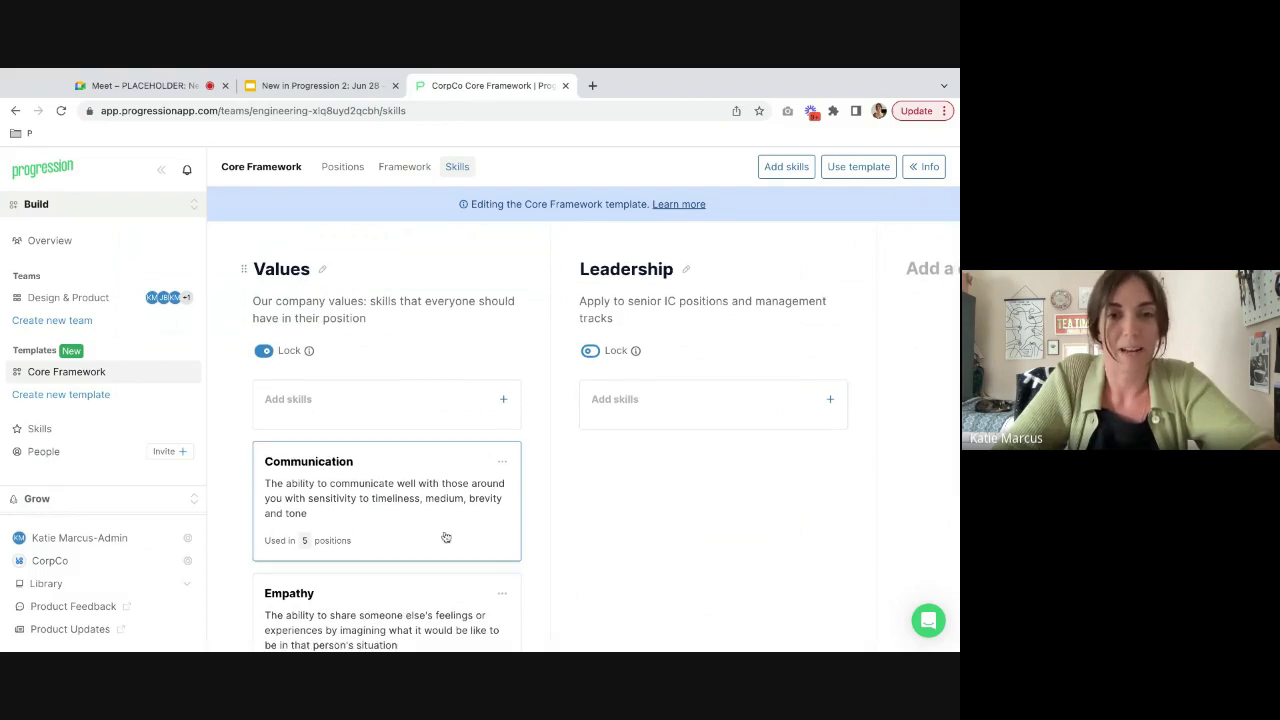
# Step: Switch to the Google Slides presentation and show the slide on change history, multi salary bands and reorganising teams
pyautogui.click(269, 93)
pyautogui.scroll(-2, 70, 470)
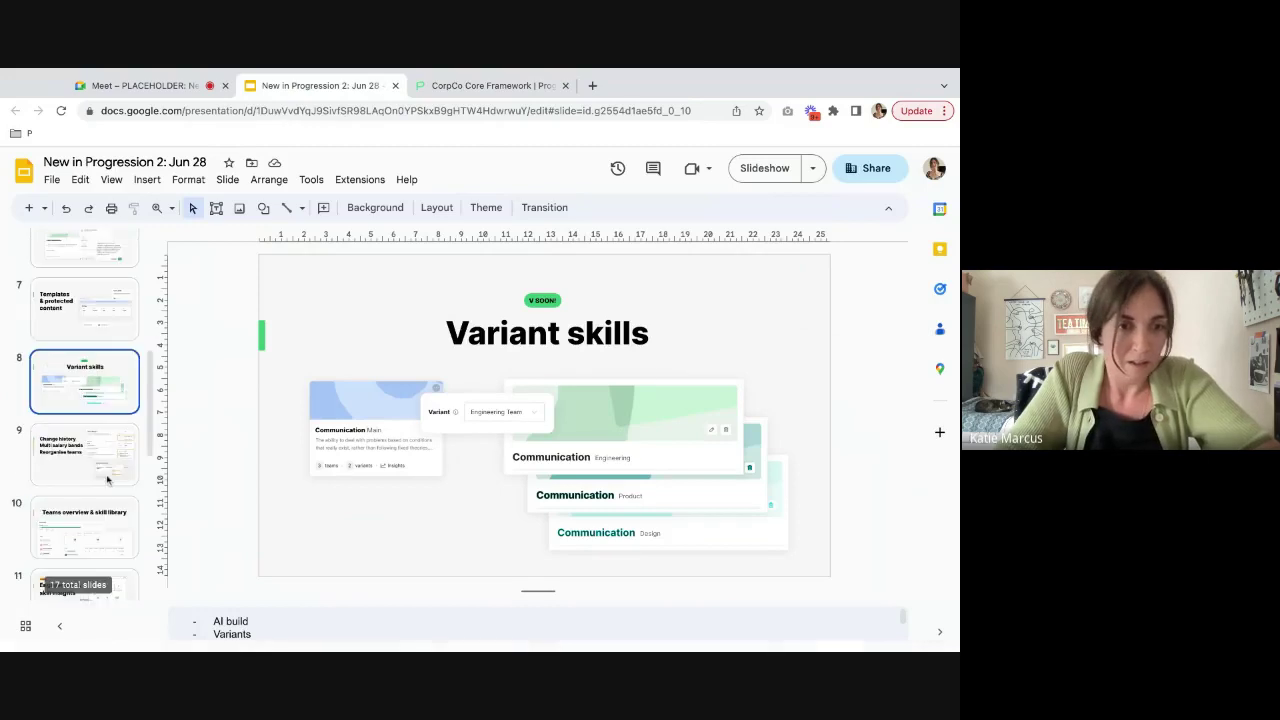
pyautogui.click(70, 478)
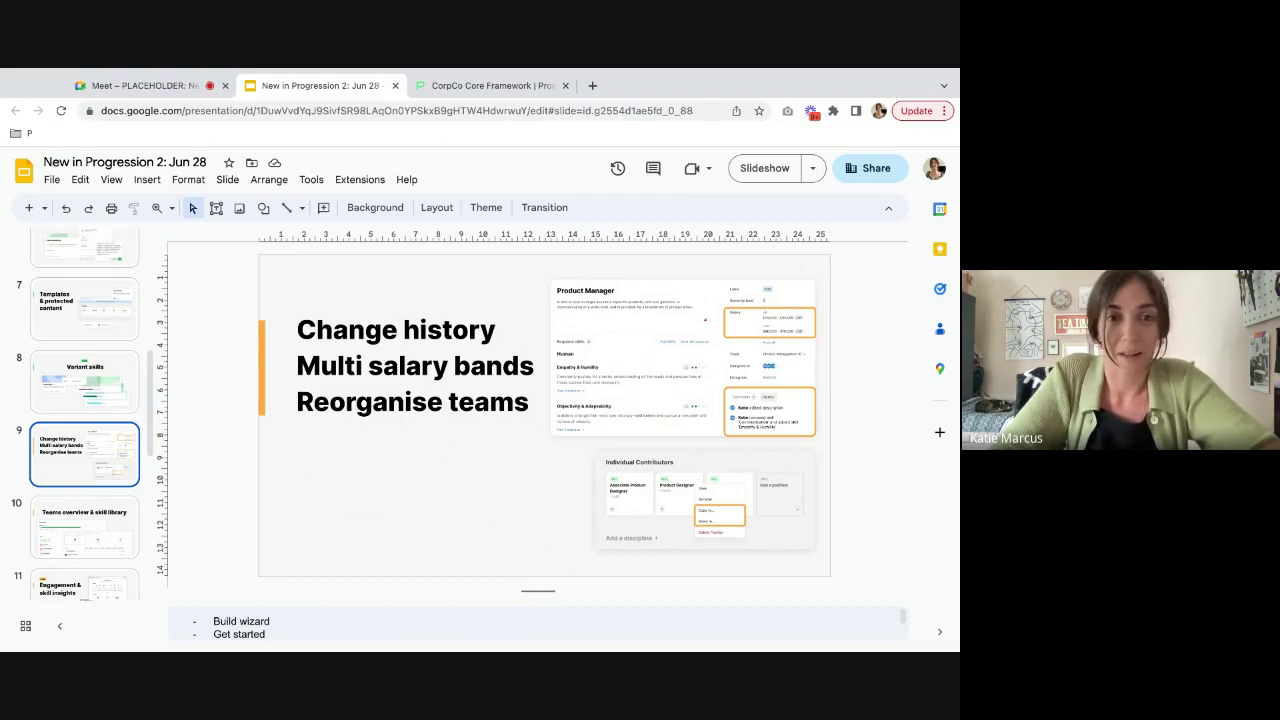
# Step: Switch to Progression, review the change history of the Core Framework's Communication skill and close it
pyautogui.click(473, 87)
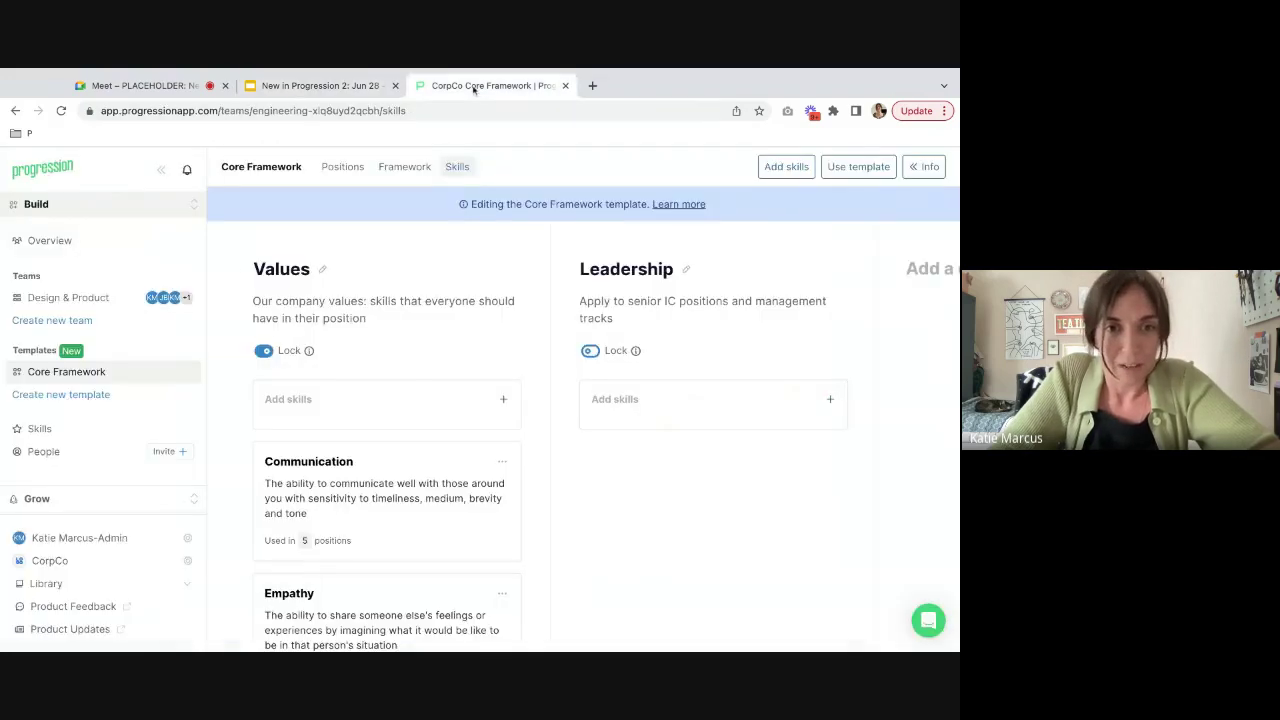
pyautogui.click(370, 498)
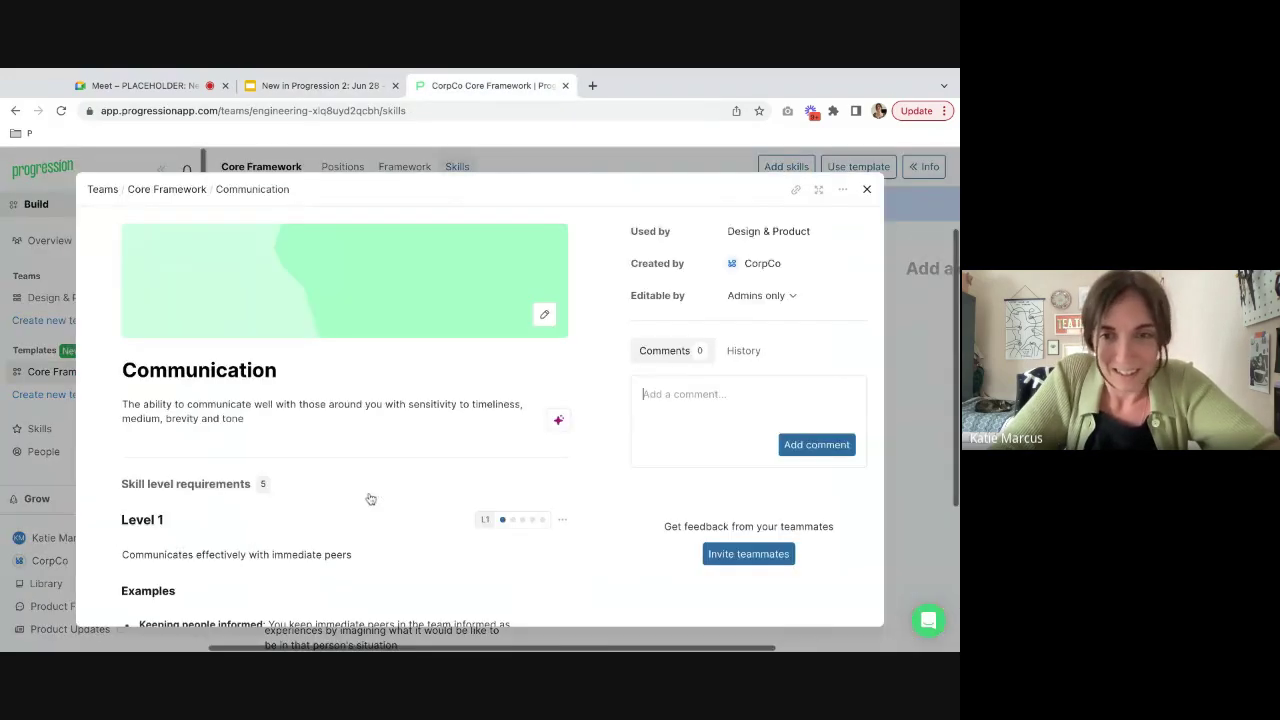
pyautogui.click(740, 351)
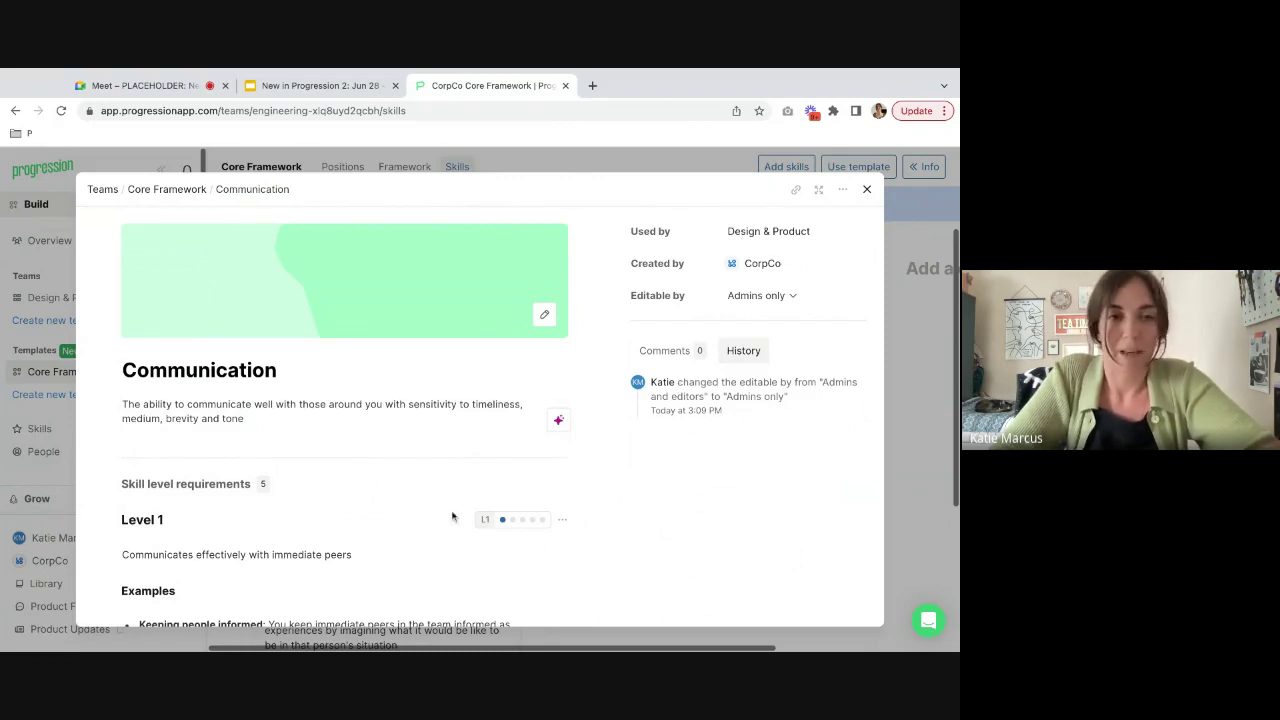
pyautogui.scroll(-5, 455, 518)
pyautogui.scroll(5, 455, 510)
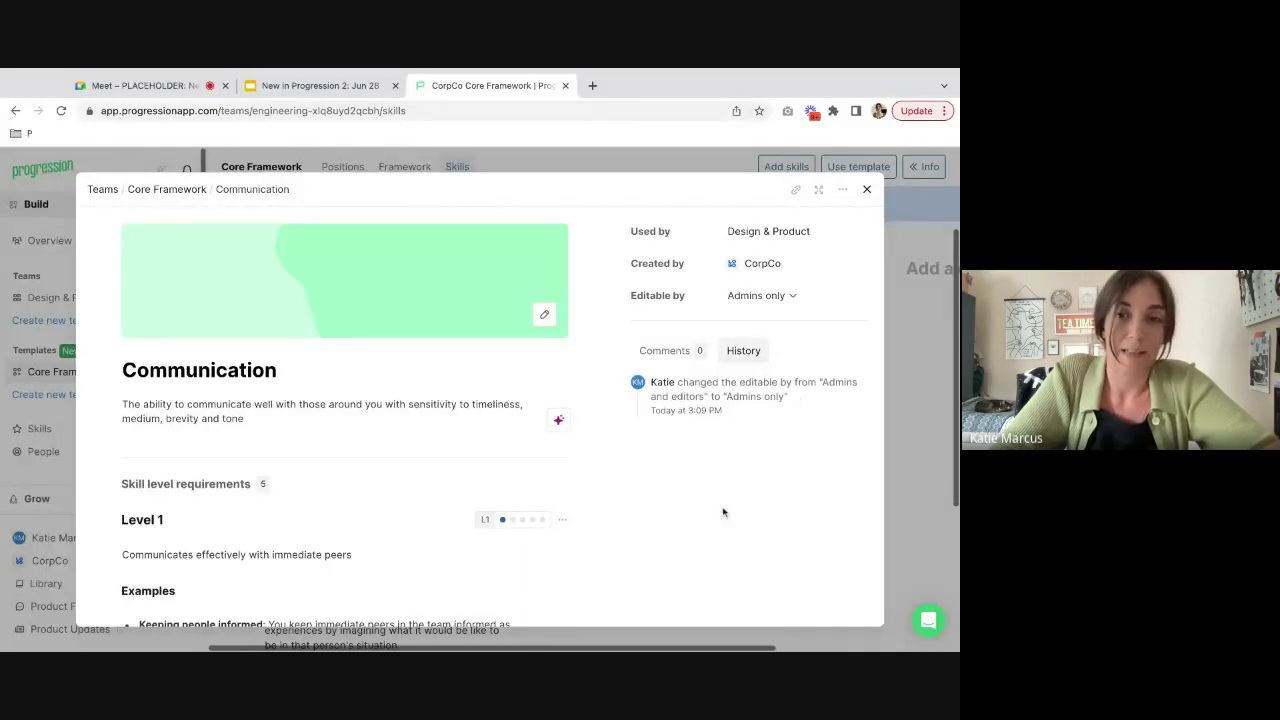
pyautogui.click(918, 483)
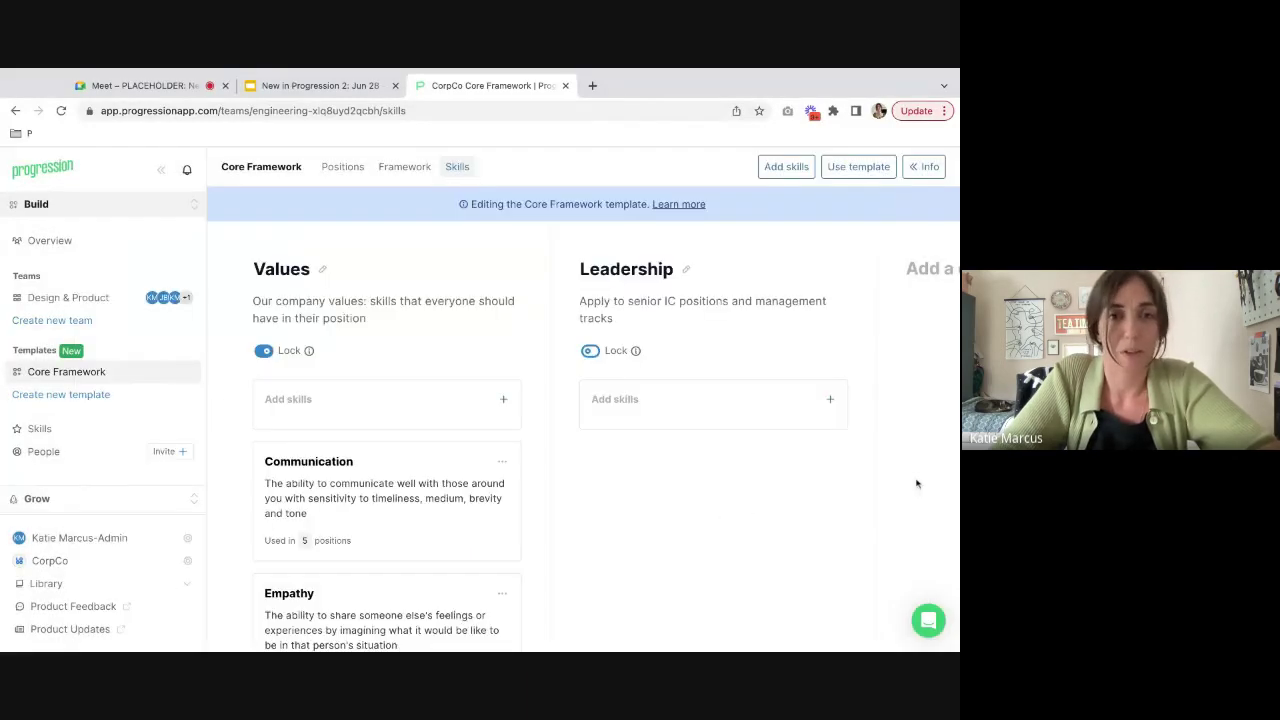
# Step: Examine the details of the Junior position in the Core Framework's IC Path and close it
pyautogui.click(339, 172)
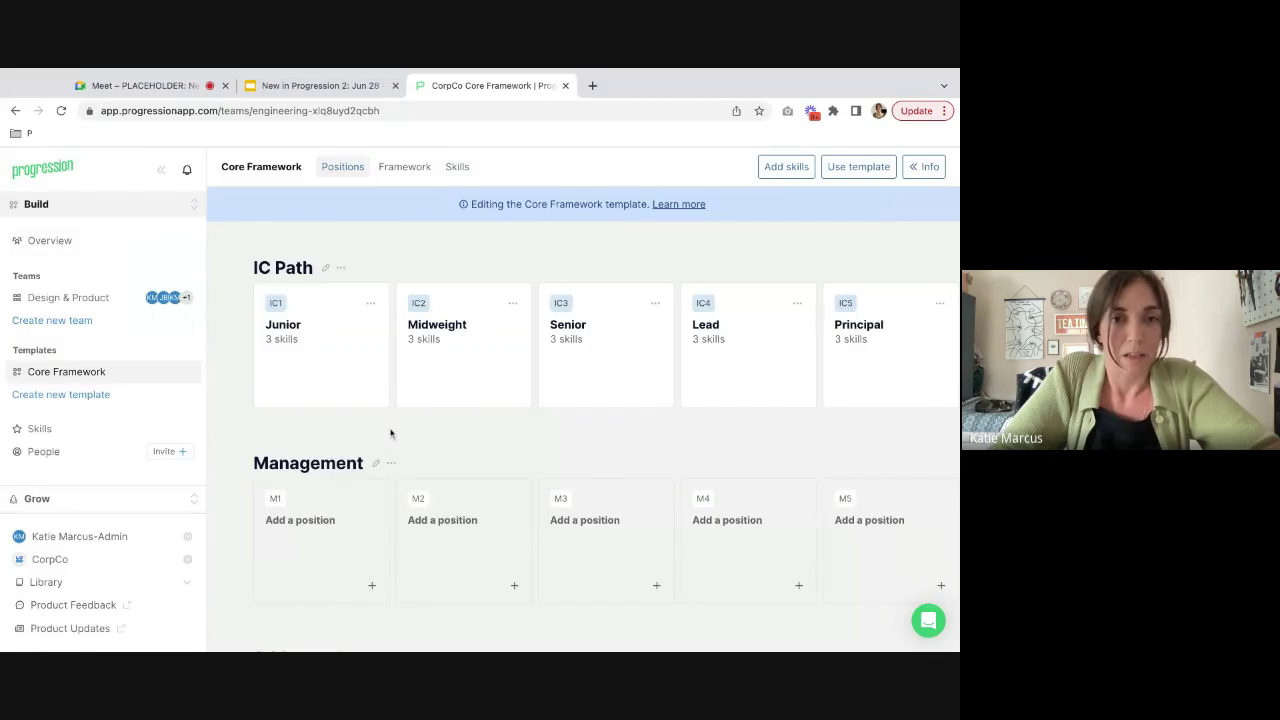
pyautogui.click(316, 381)
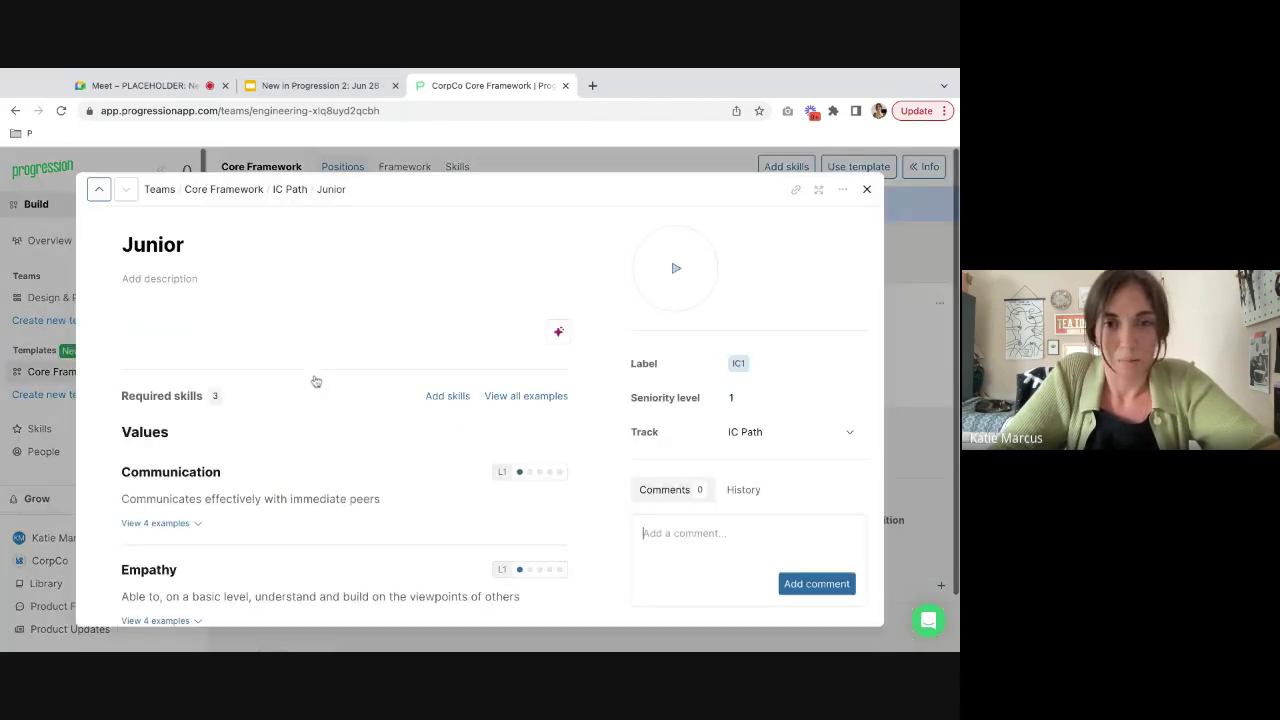
pyautogui.scroll(-2, 749, 437)
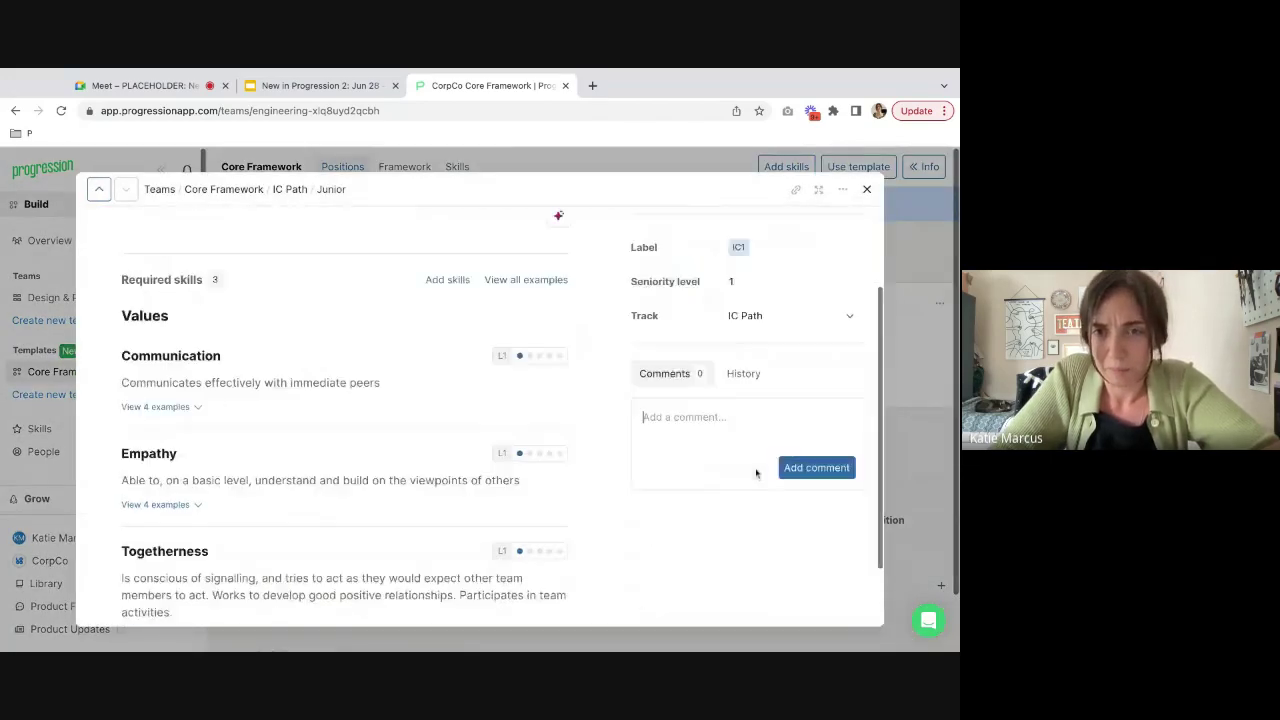
pyautogui.scroll(2, 757, 471)
pyautogui.click(885, 421)
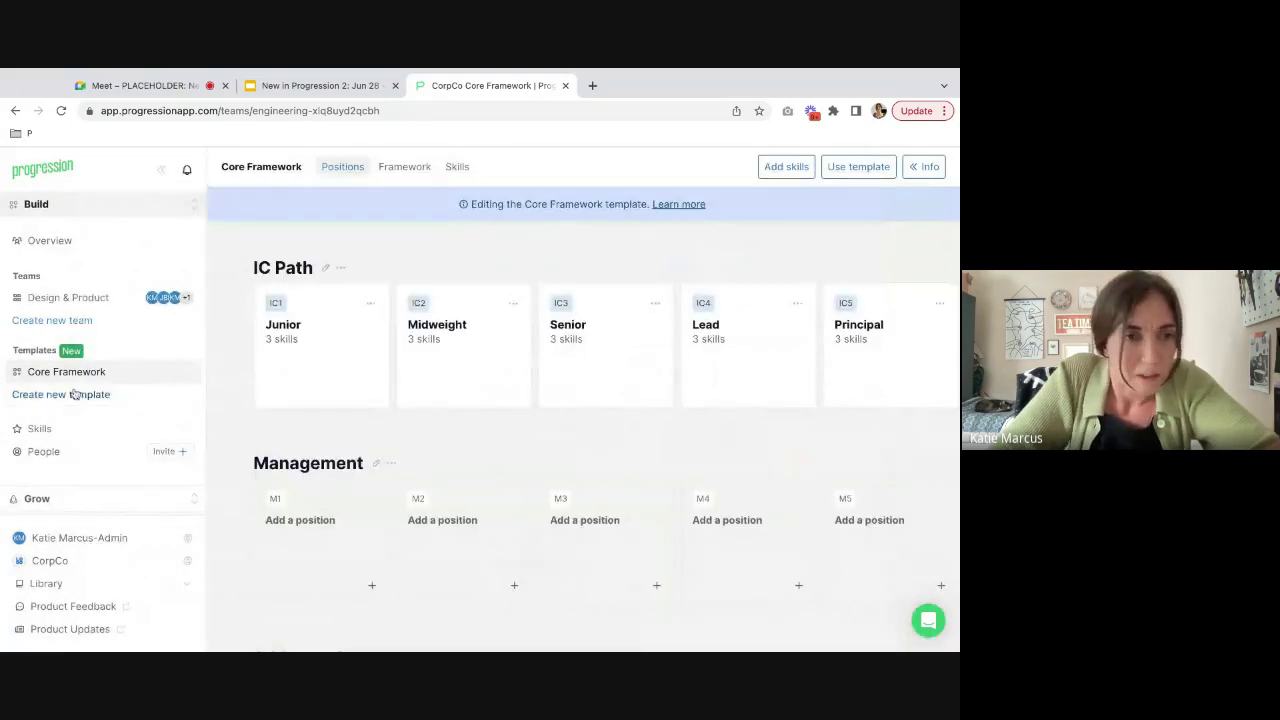
# Step: In the Design & Product team, enter a USD salary range of 40000 to 50000 for Midweight Product Designer with location USA
pyautogui.click(47, 300)
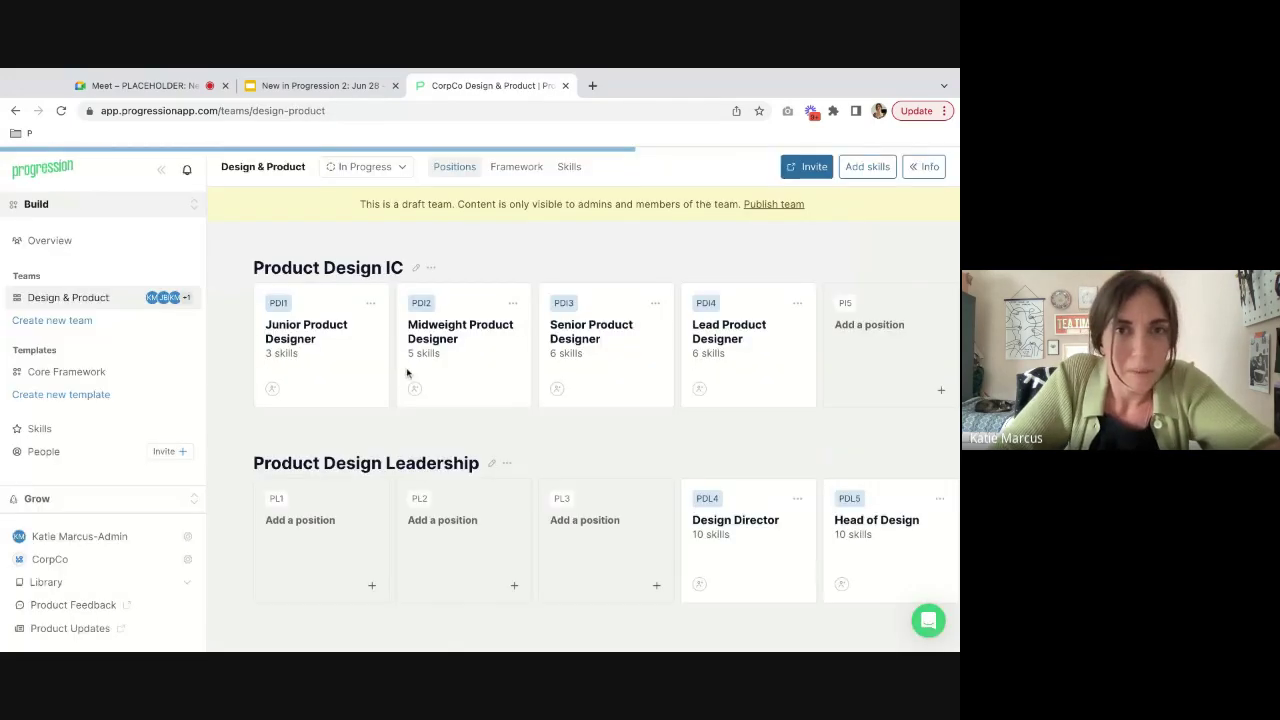
pyautogui.click(474, 383)
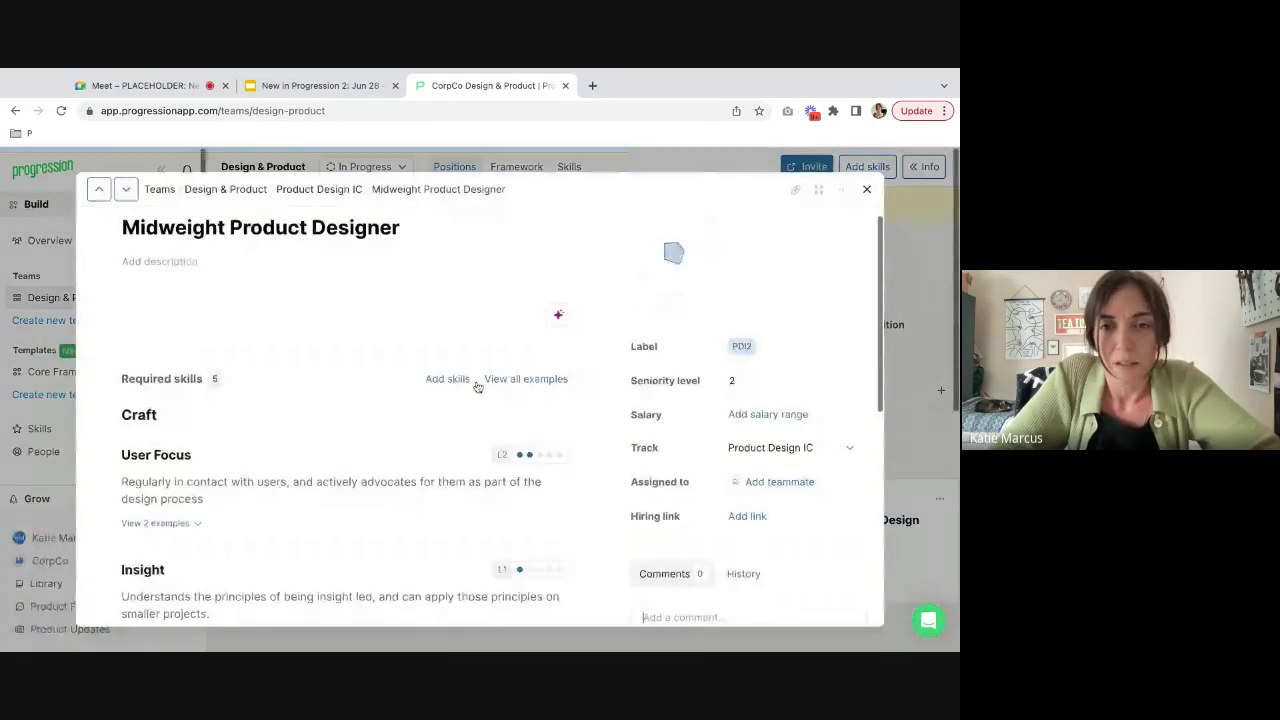
pyautogui.click(755, 414)
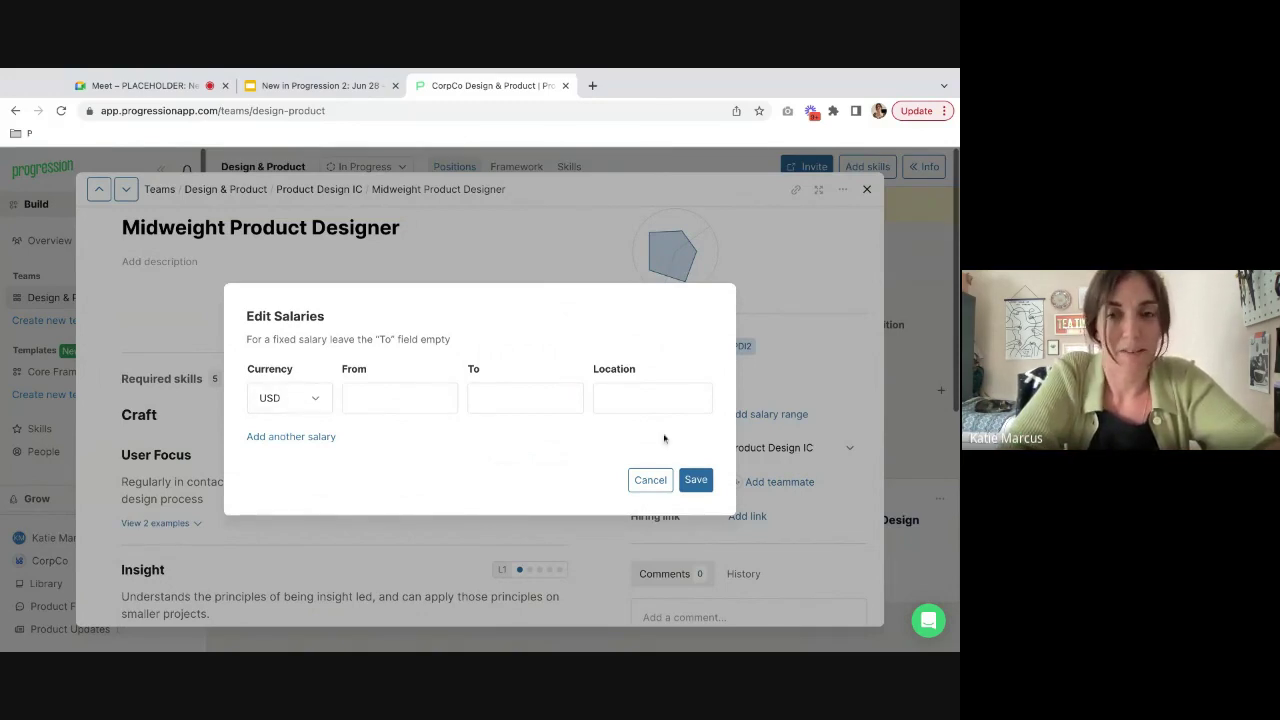
pyautogui.click(352, 398)
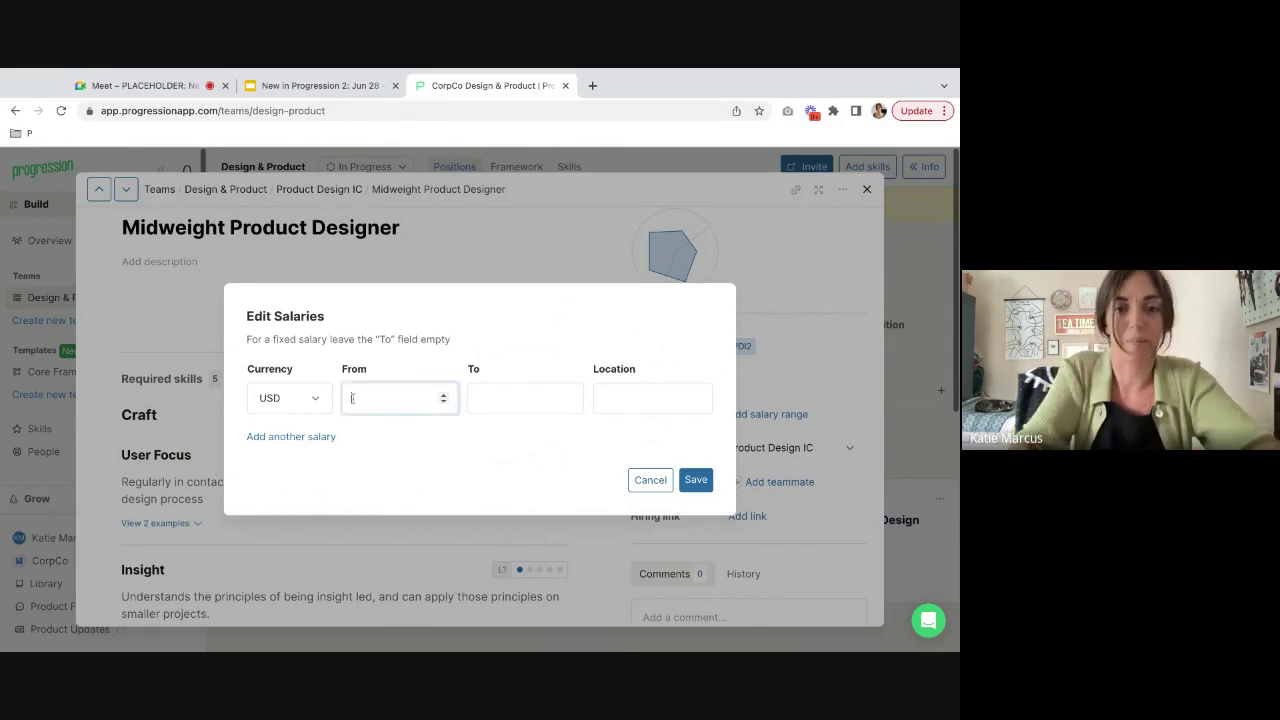
pyautogui.write('40000')
pyautogui.click(492, 398)
pyautogui.write('5')
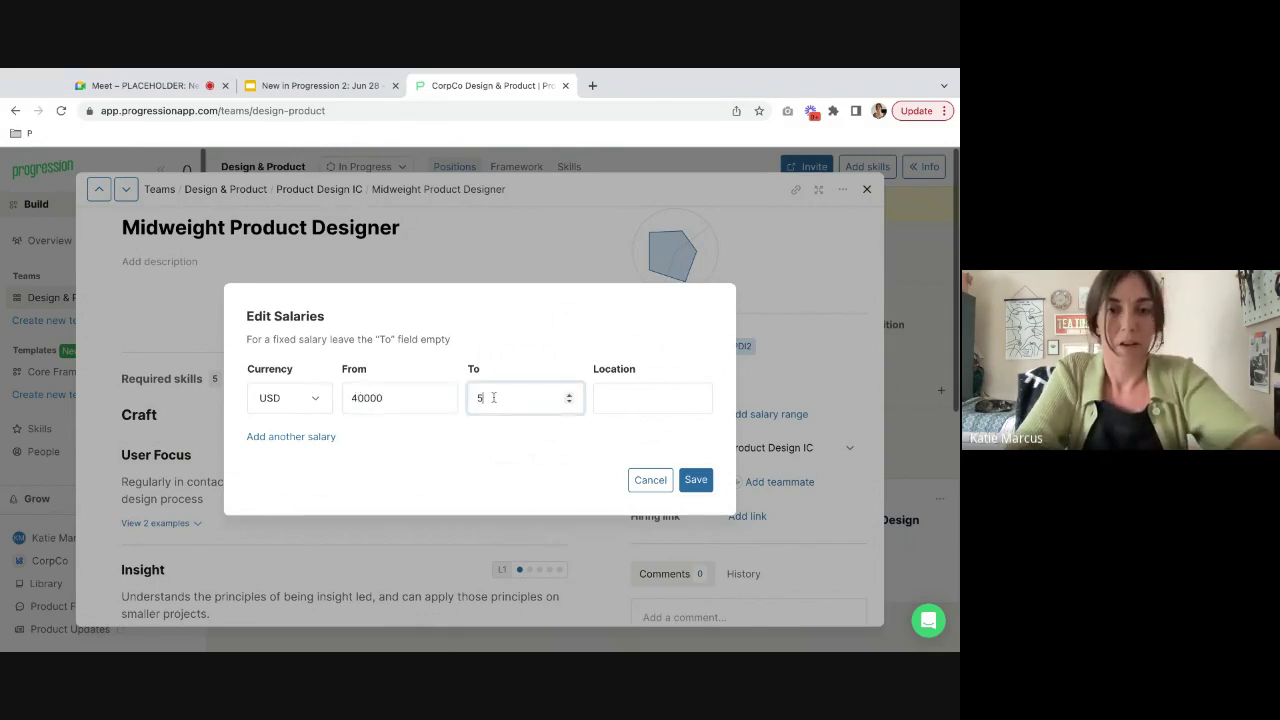
pyautogui.write('0000')
pyautogui.click(637, 396)
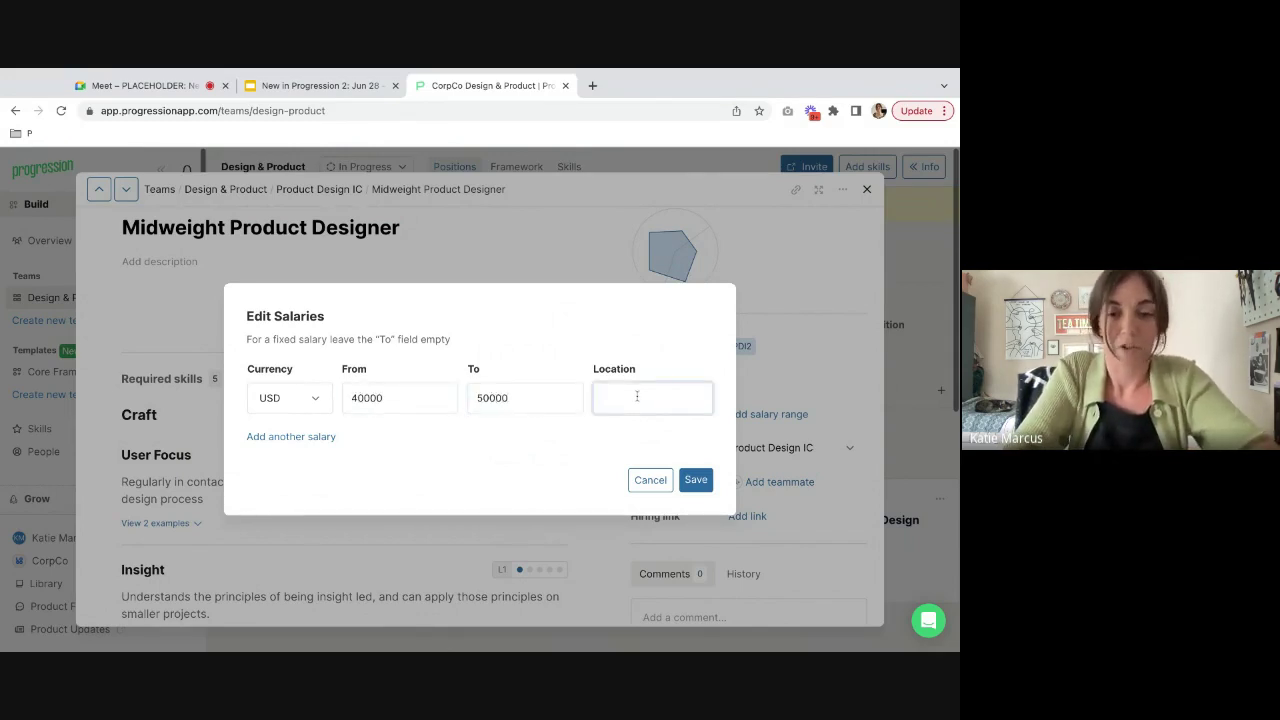
pyautogui.write('USA')
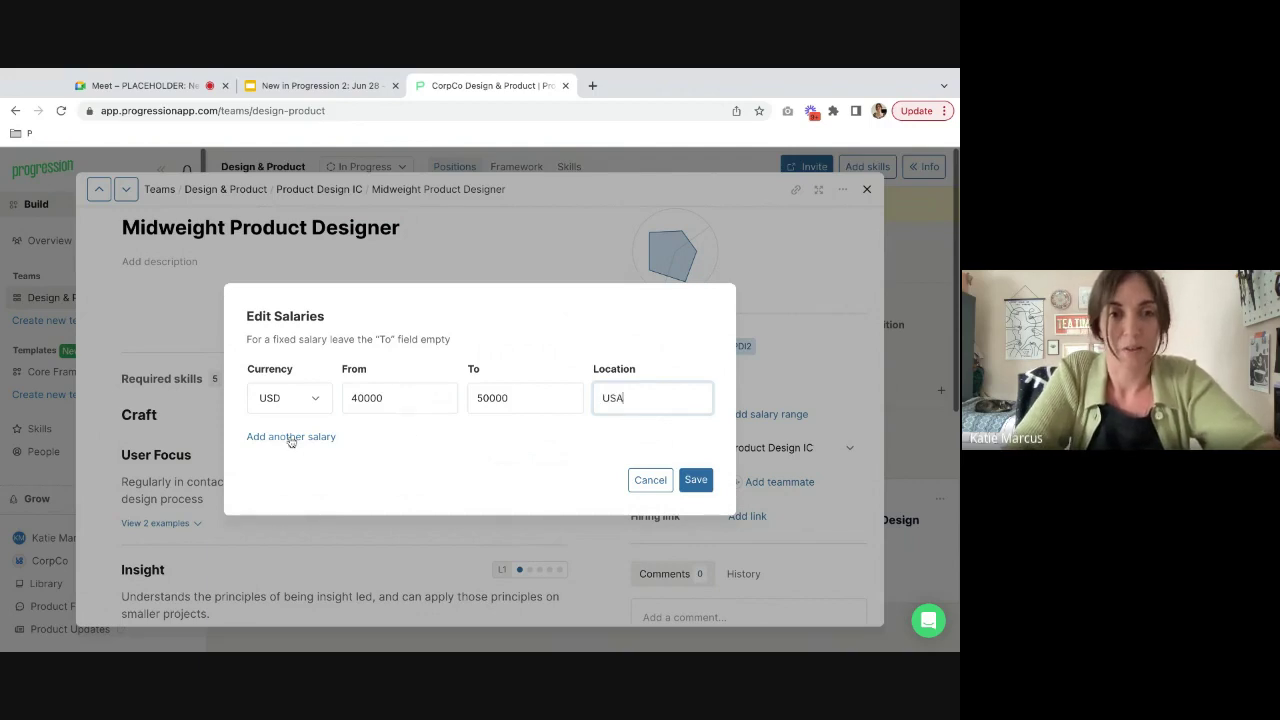
# Step: Add another salary in GBP from 30000 to 40000 with location UK
pyautogui.click(291, 437)
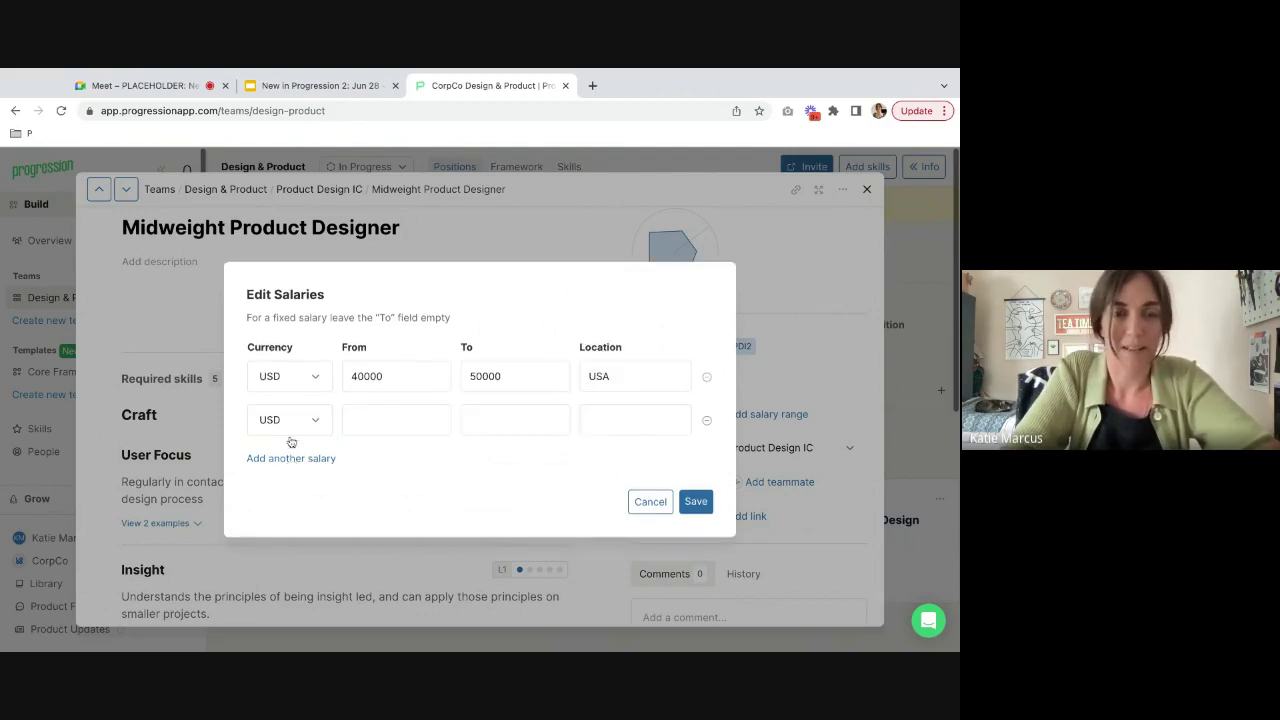
pyautogui.click(286, 421)
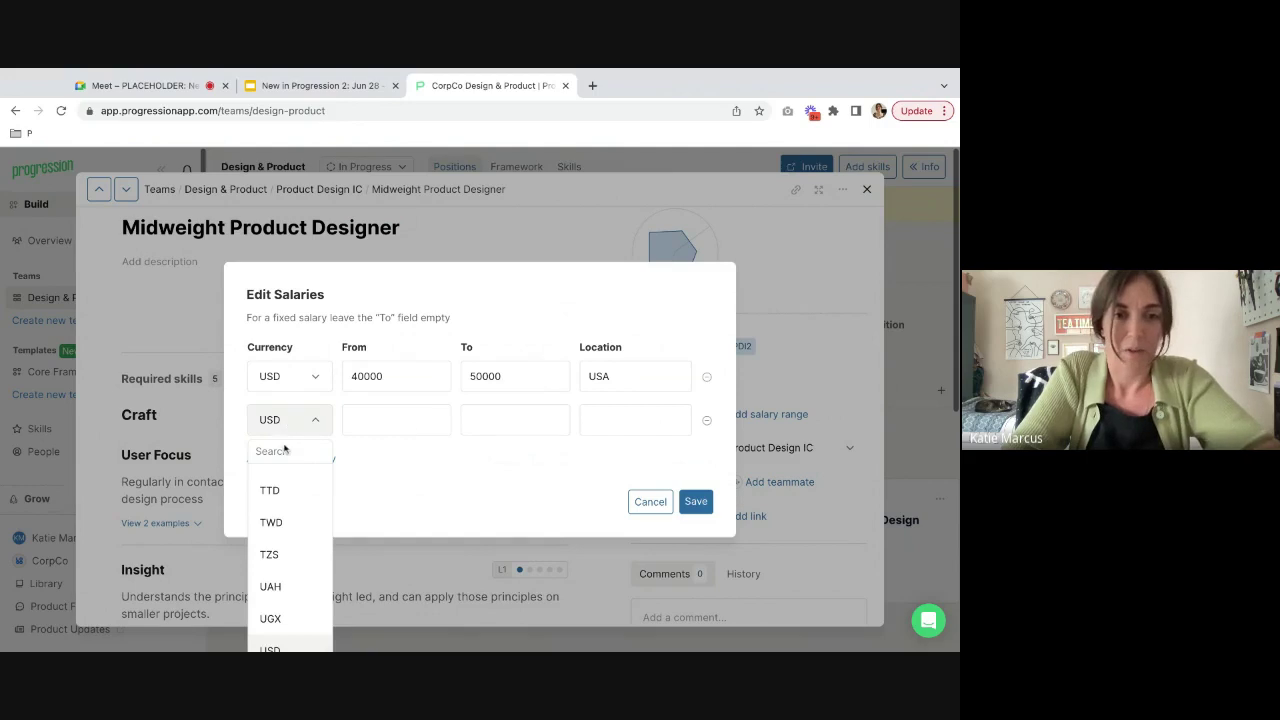
pyautogui.click(285, 455)
pyautogui.write('gbp')
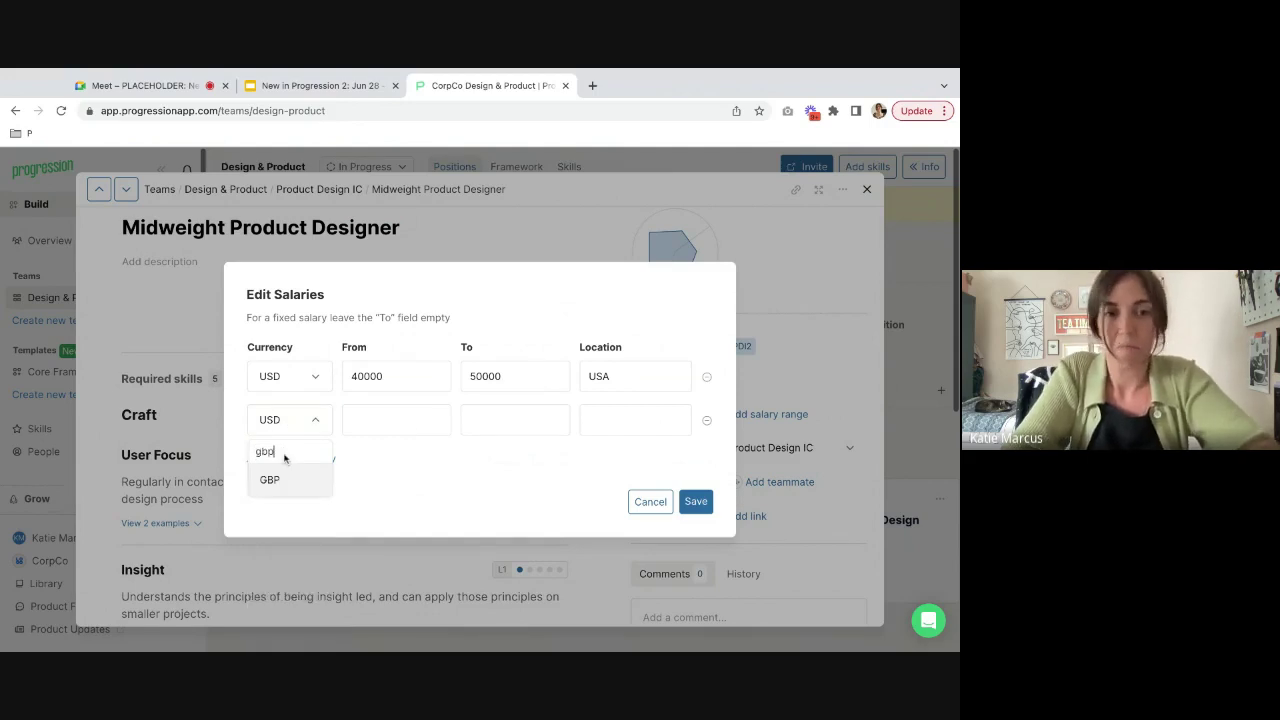
pyautogui.click(289, 482)
pyautogui.click(362, 417)
pyautogui.write('30000')
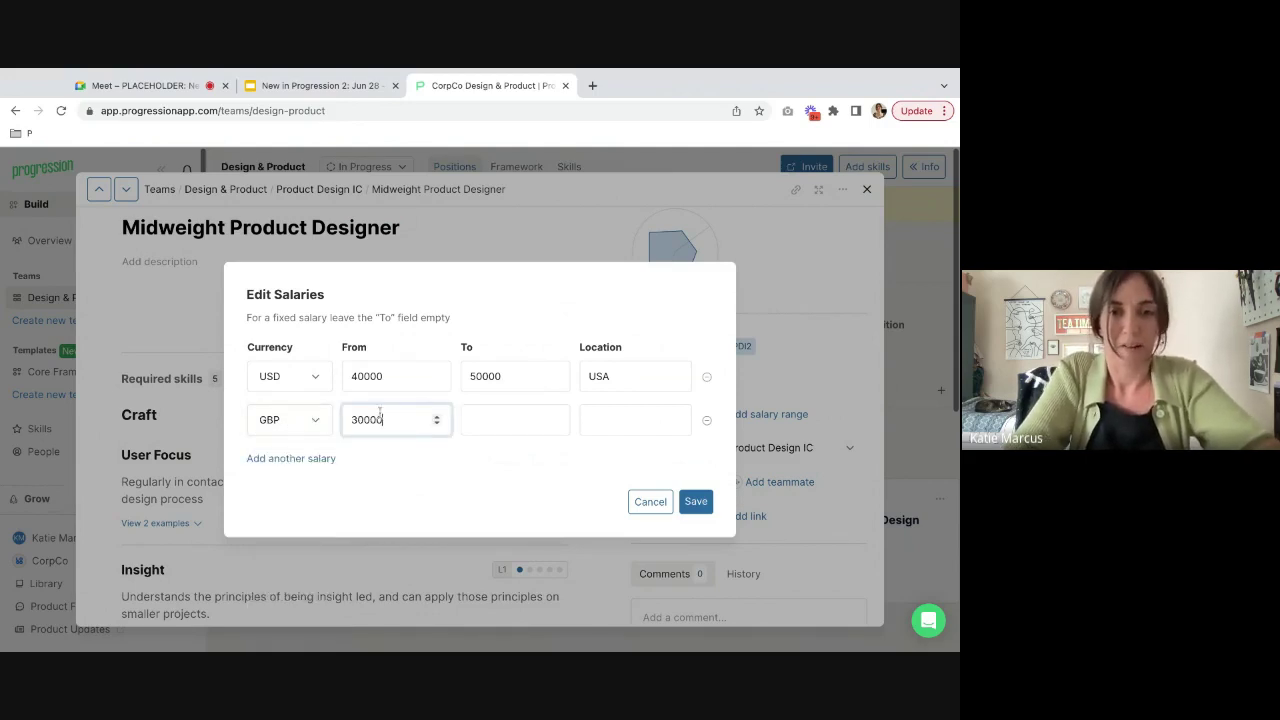
pyautogui.click(490, 413)
pyautogui.write('40000')
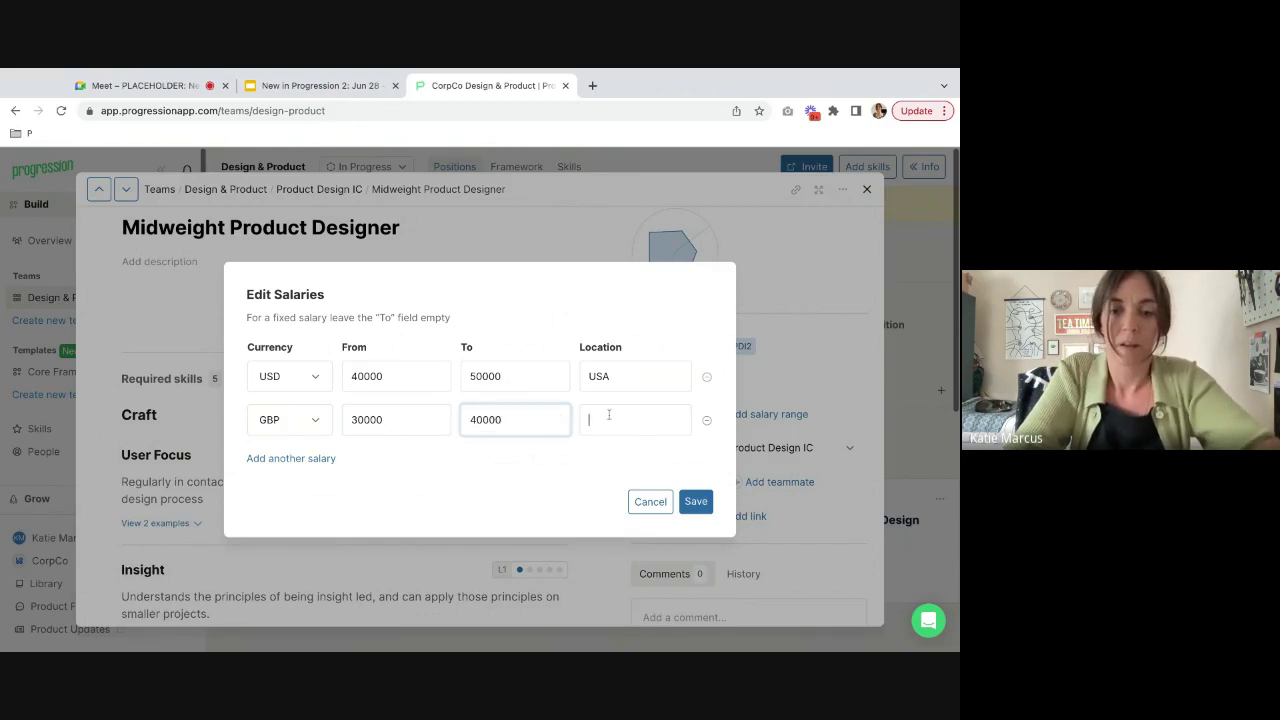
pyautogui.click(605, 419)
pyautogui.write('UK')
# Step: Save the position's salaries, show all its salary bands and close the position
pyautogui.click(554, 472)
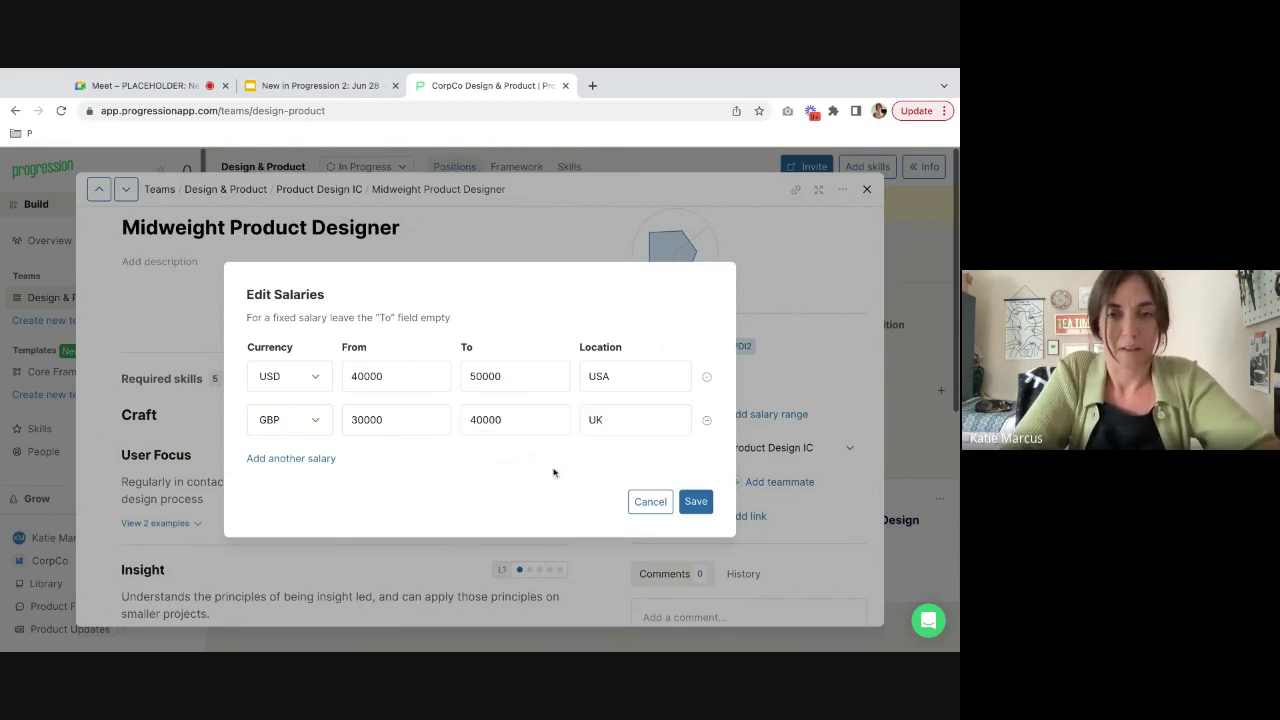
pyautogui.click(698, 500)
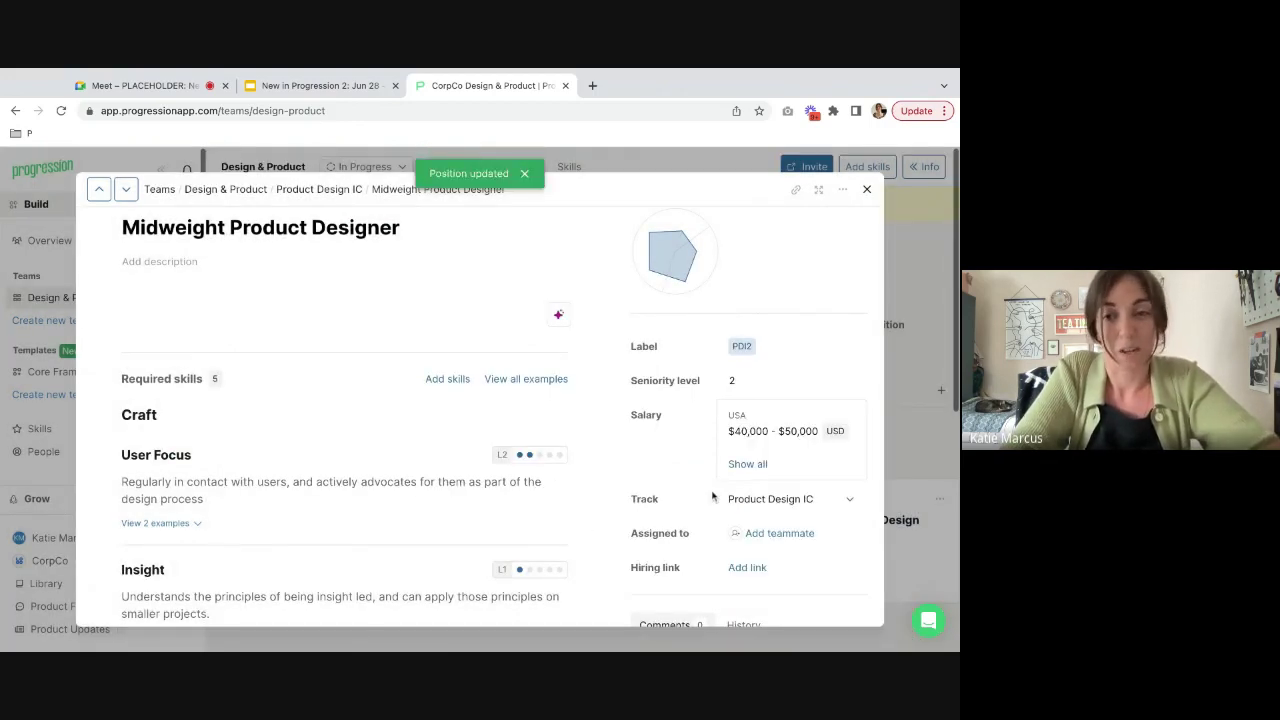
pyautogui.click(740, 464)
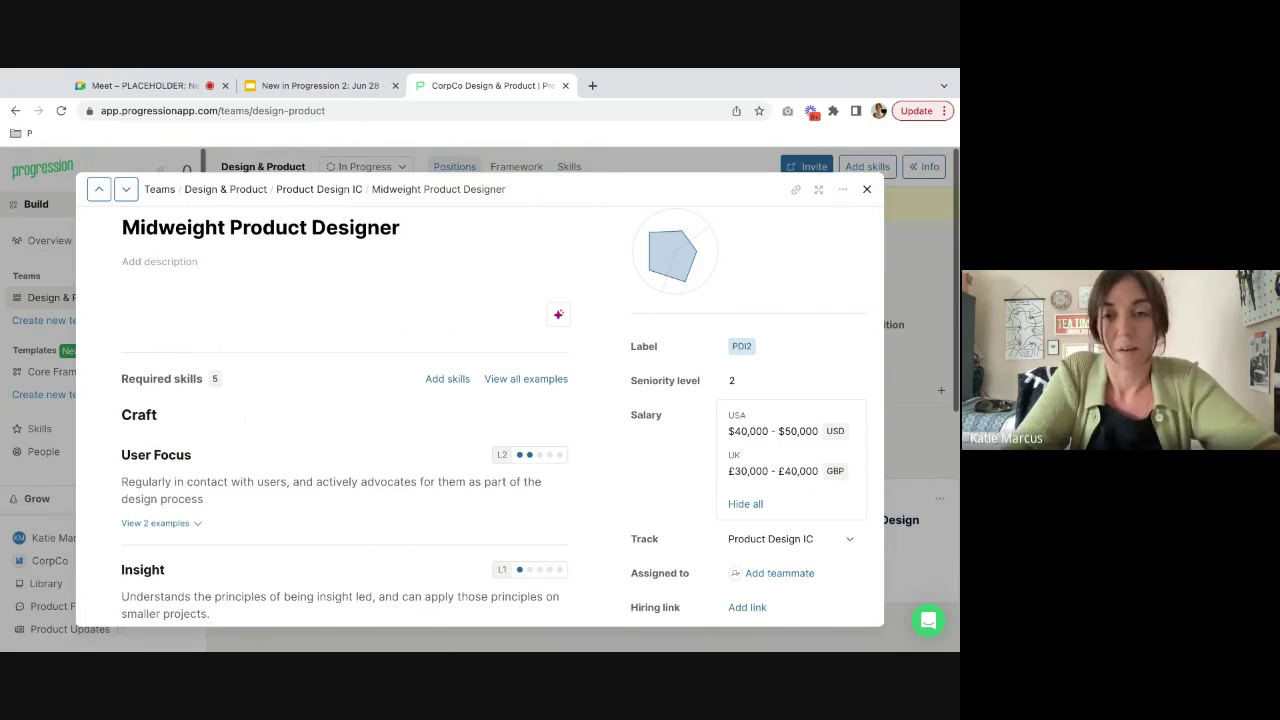
pyautogui.click(905, 425)
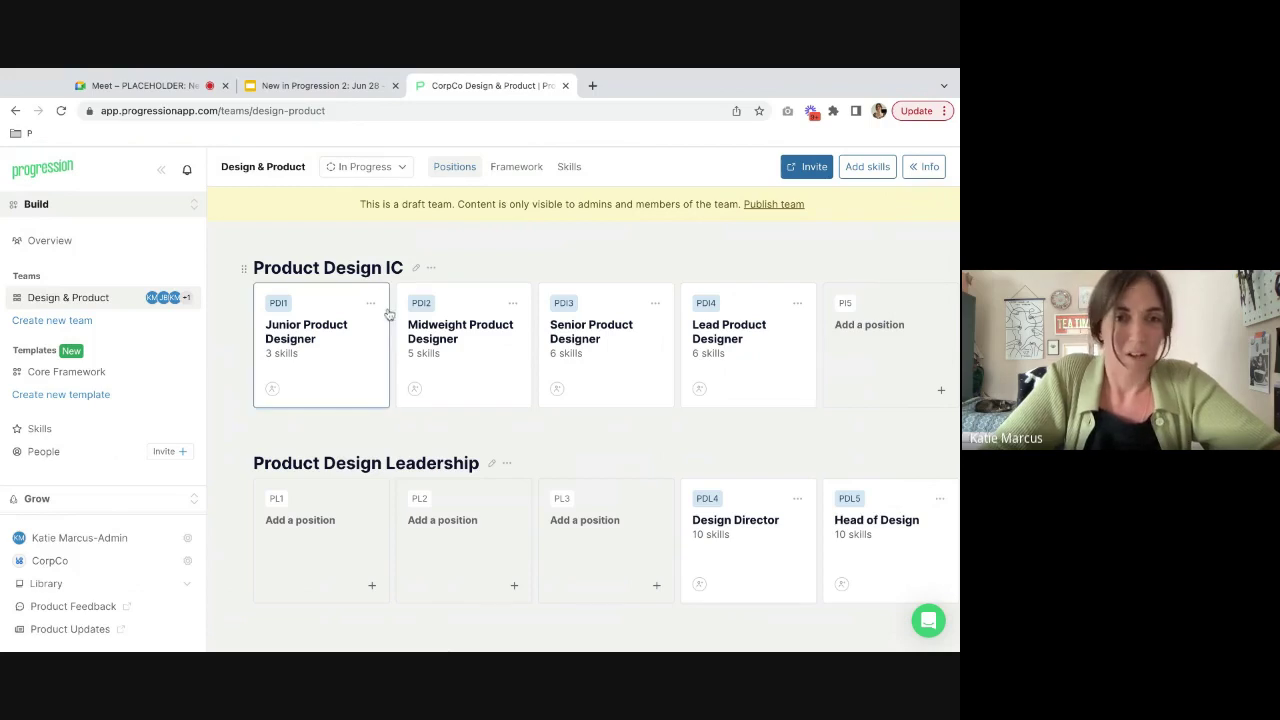
# Step: Examine the Design & Product team's position tracks and its framework of skill requirements across design positions
pyautogui.scroll(-1, 380, 400)
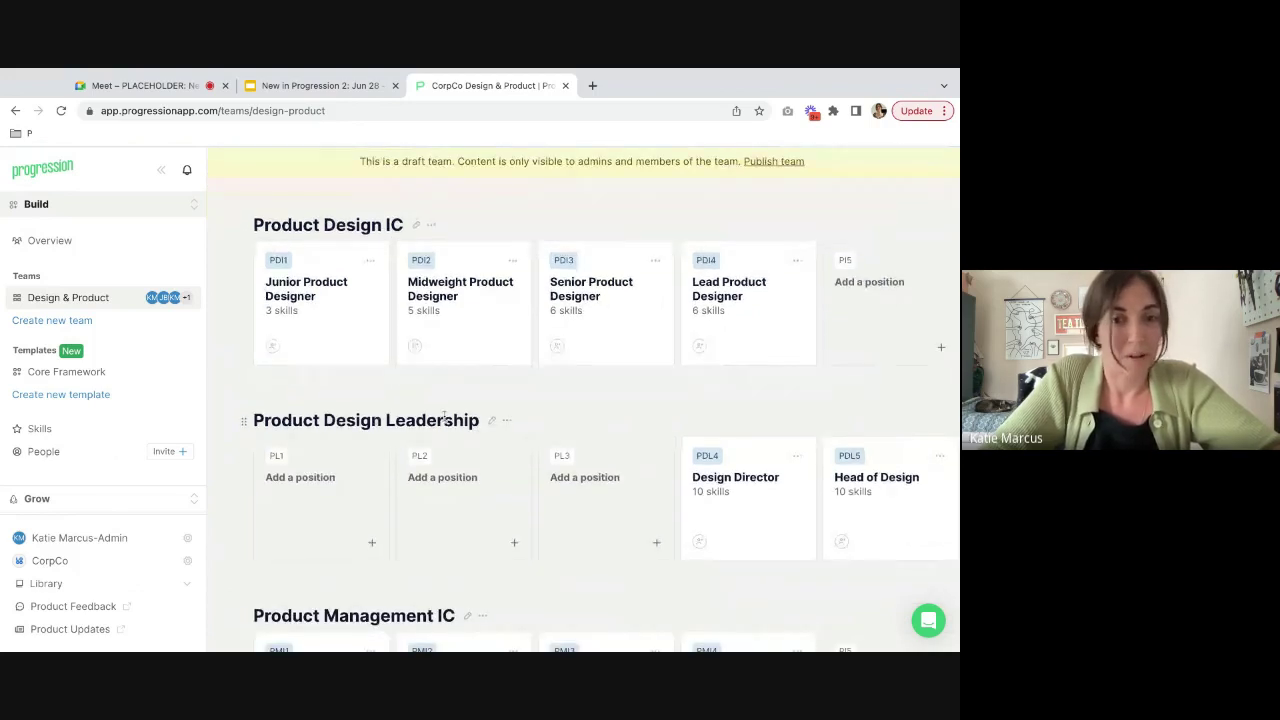
pyautogui.scroll(-3, 557, 428)
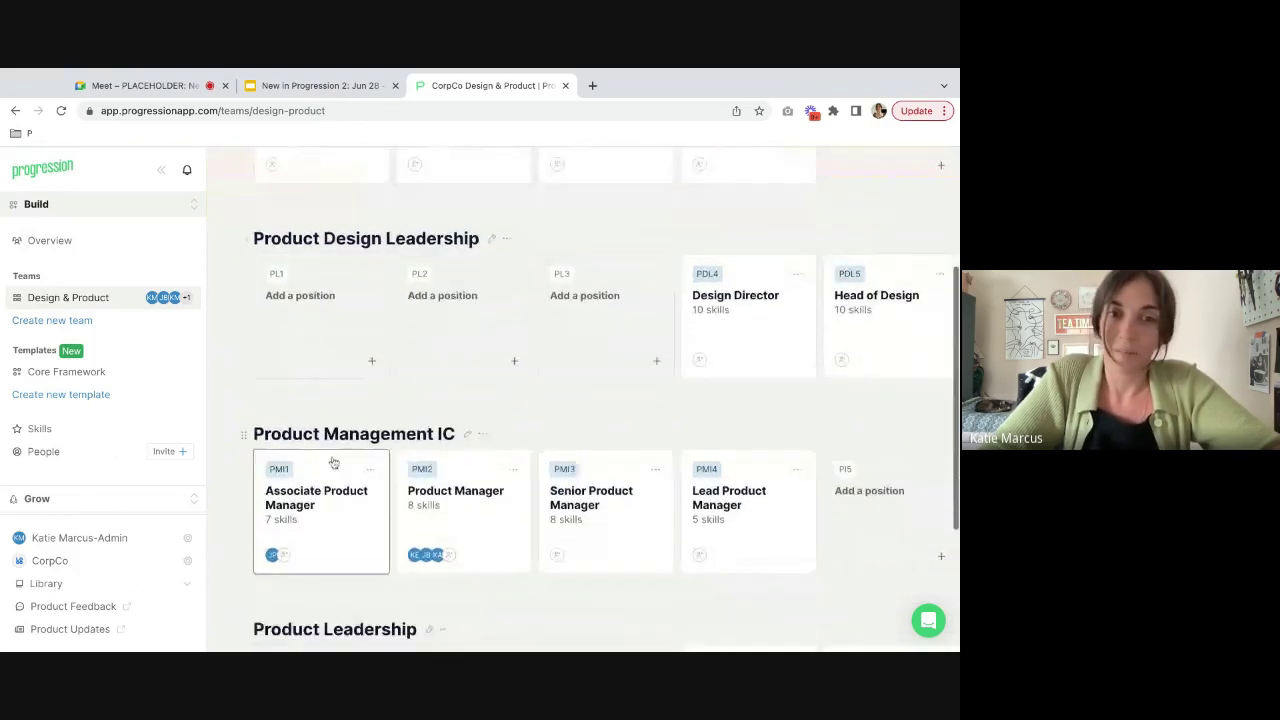
pyautogui.scroll(-3, 386, 447)
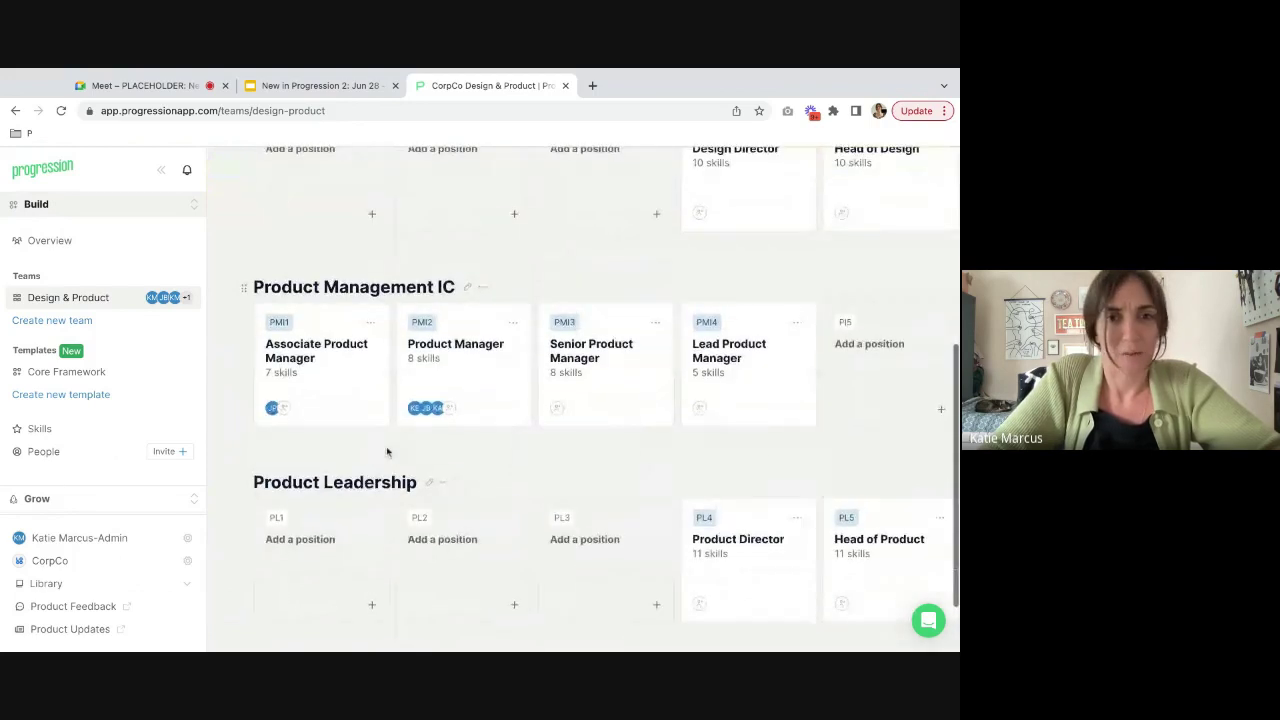
pyautogui.scroll(10, 430, 445)
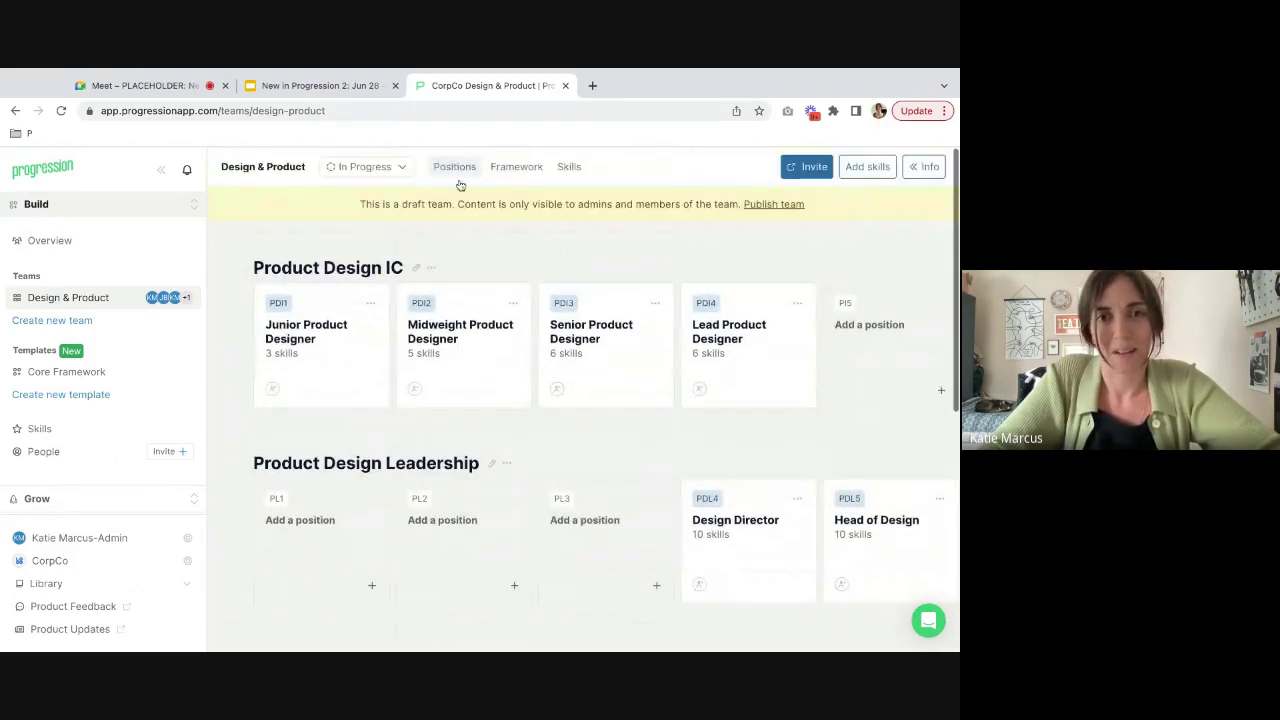
pyautogui.click(495, 170)
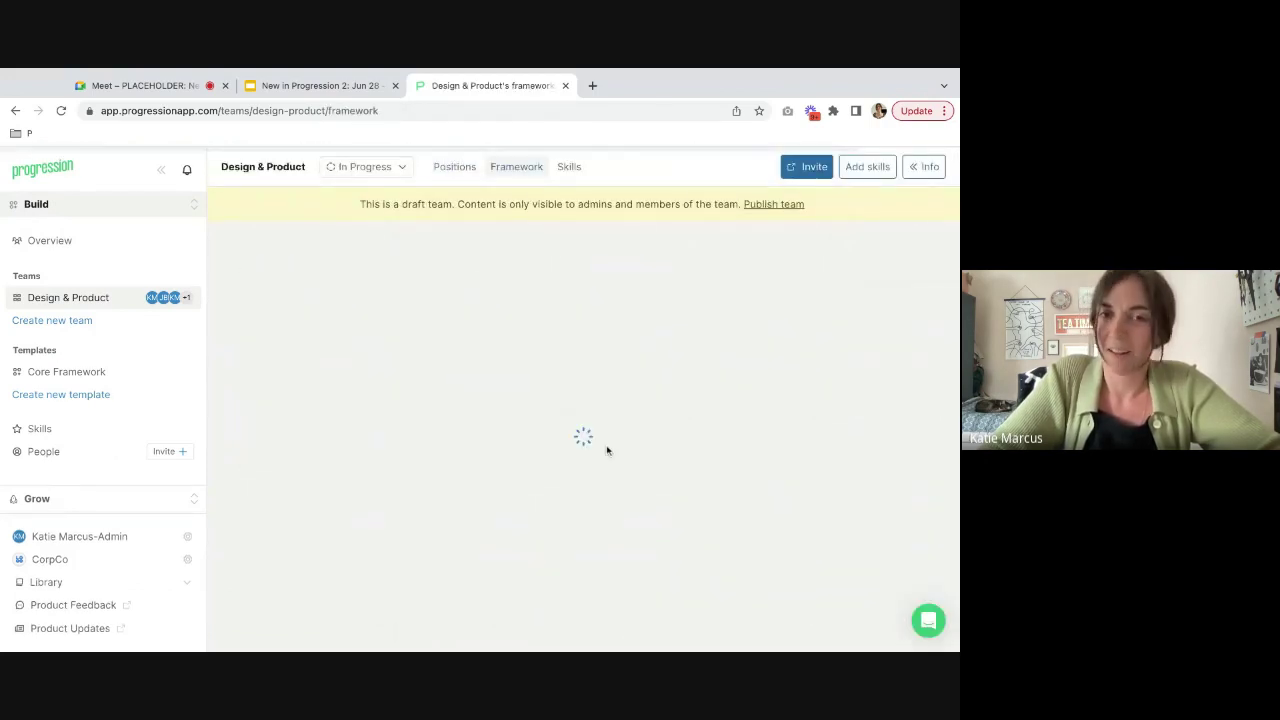
pyautogui.hscroll(10, 450, 440)
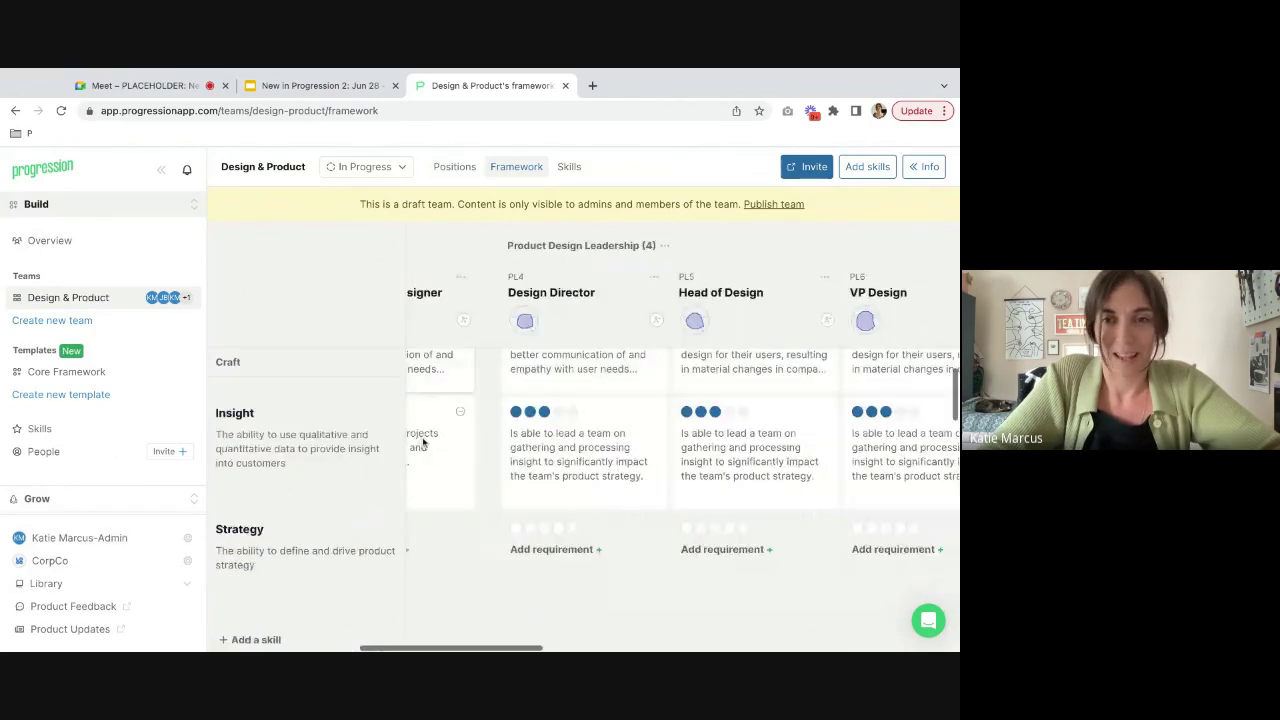
pyautogui.scroll(-5, 480, 440)
pyautogui.hscroll(-6, 500, 437)
pyautogui.scroll(-5, 538, 434)
pyautogui.scroll(-3, 538, 434)
pyautogui.hscroll(-1, 538, 434)
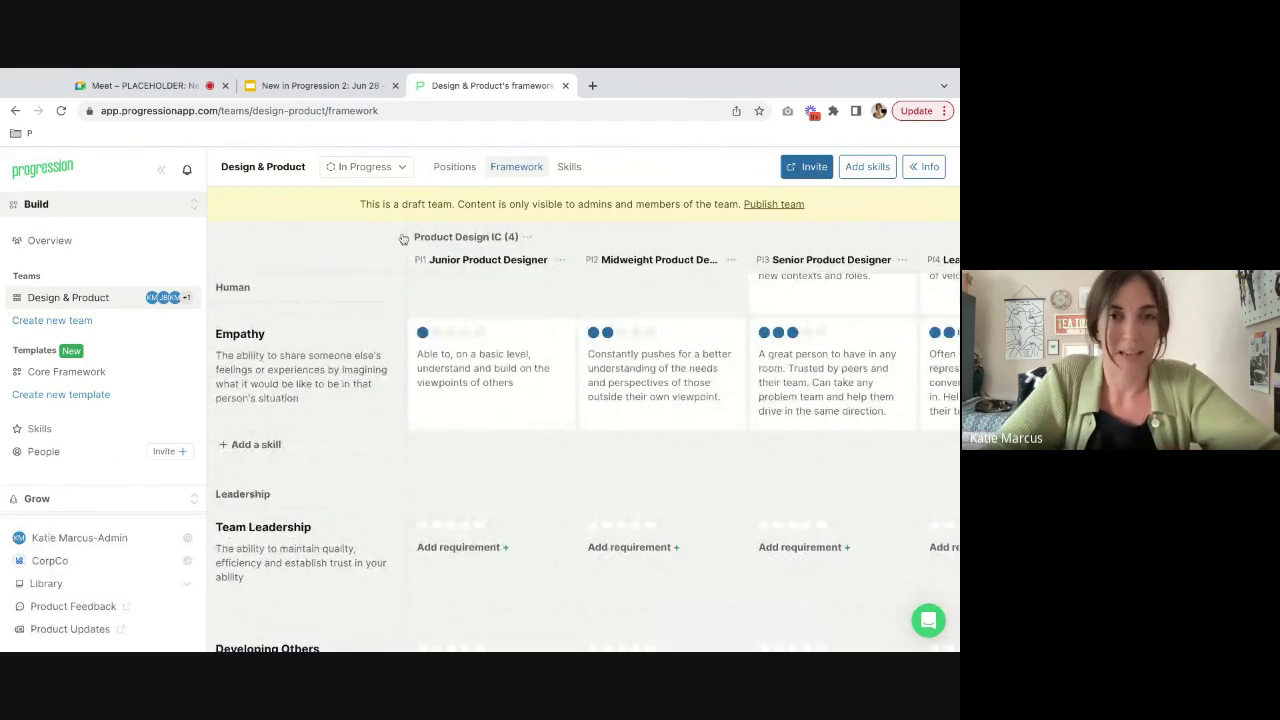
# Step: Return to the Design & Product positions and create a new team named Product, starting from scratch
pyautogui.click(454, 167)
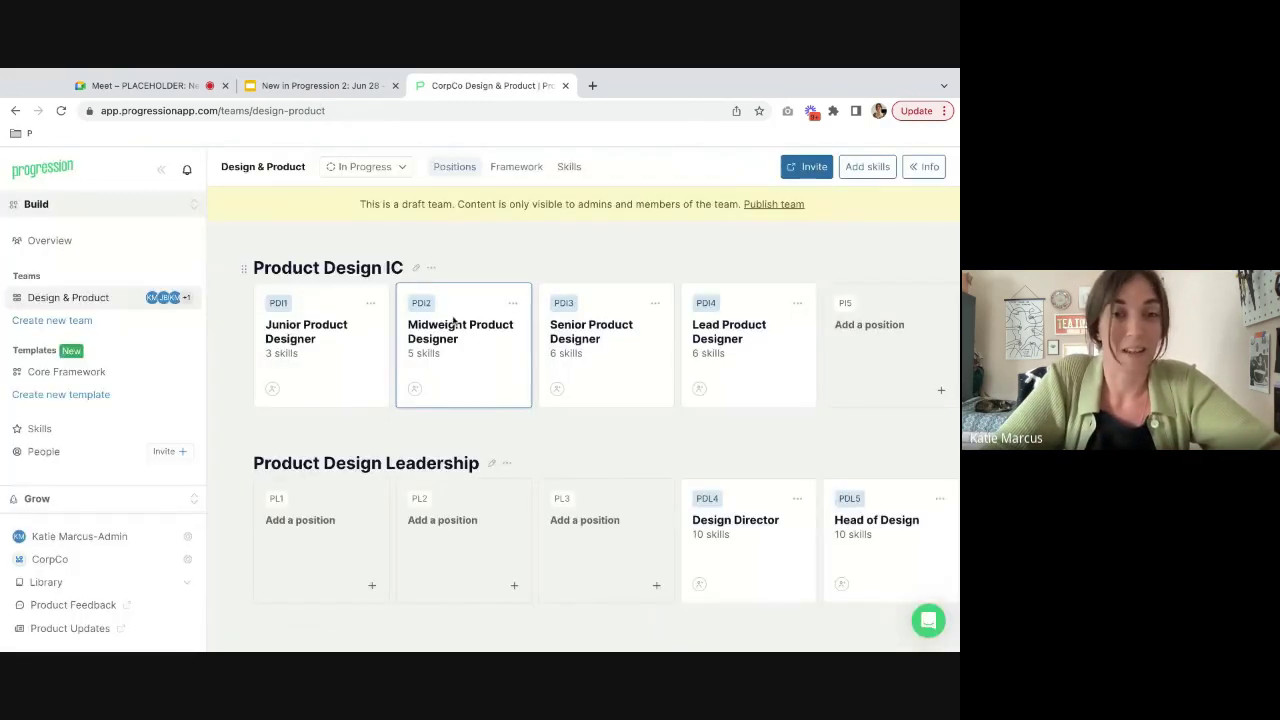
pyautogui.scroll(-1, 614, 457)
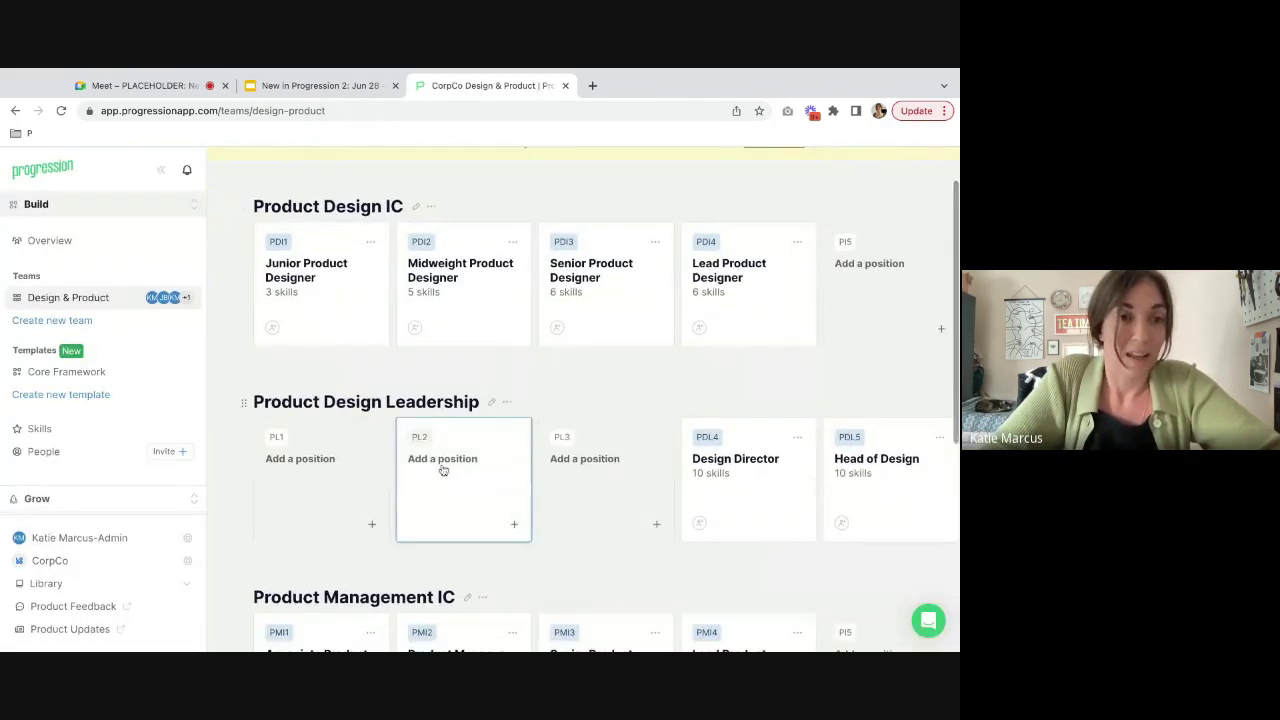
pyautogui.click(70, 322)
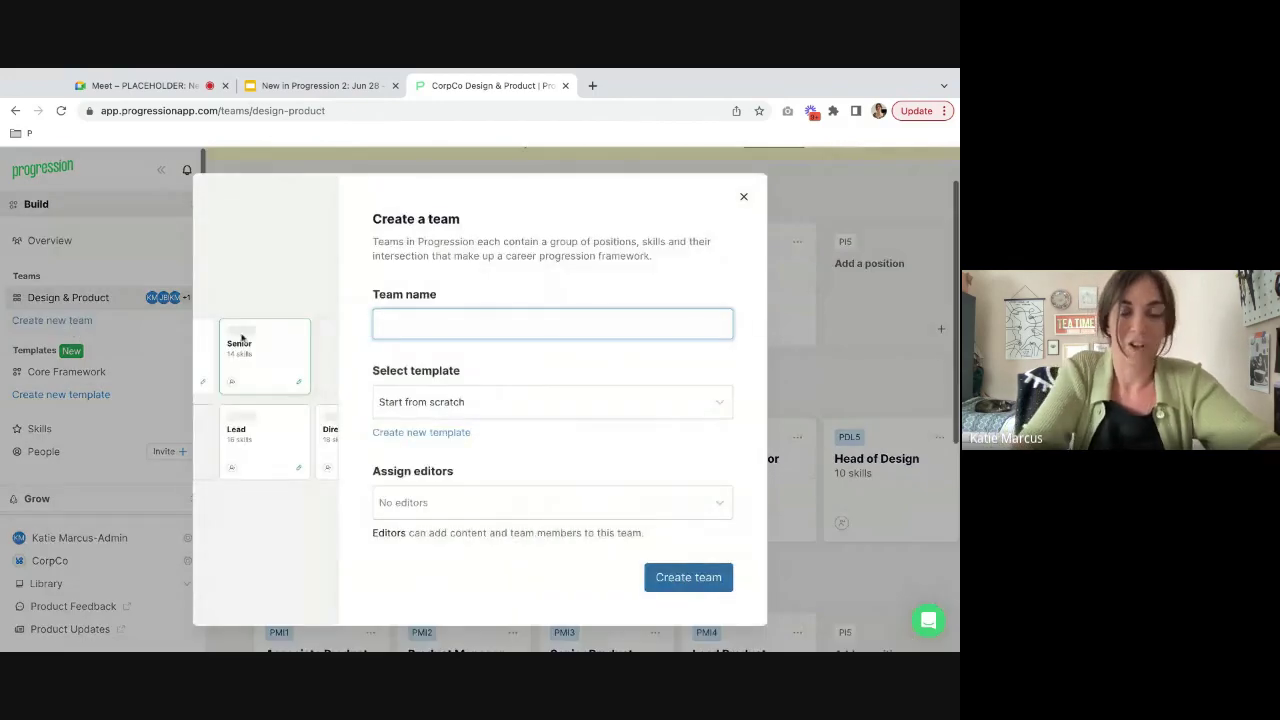
pyautogui.write('Product')
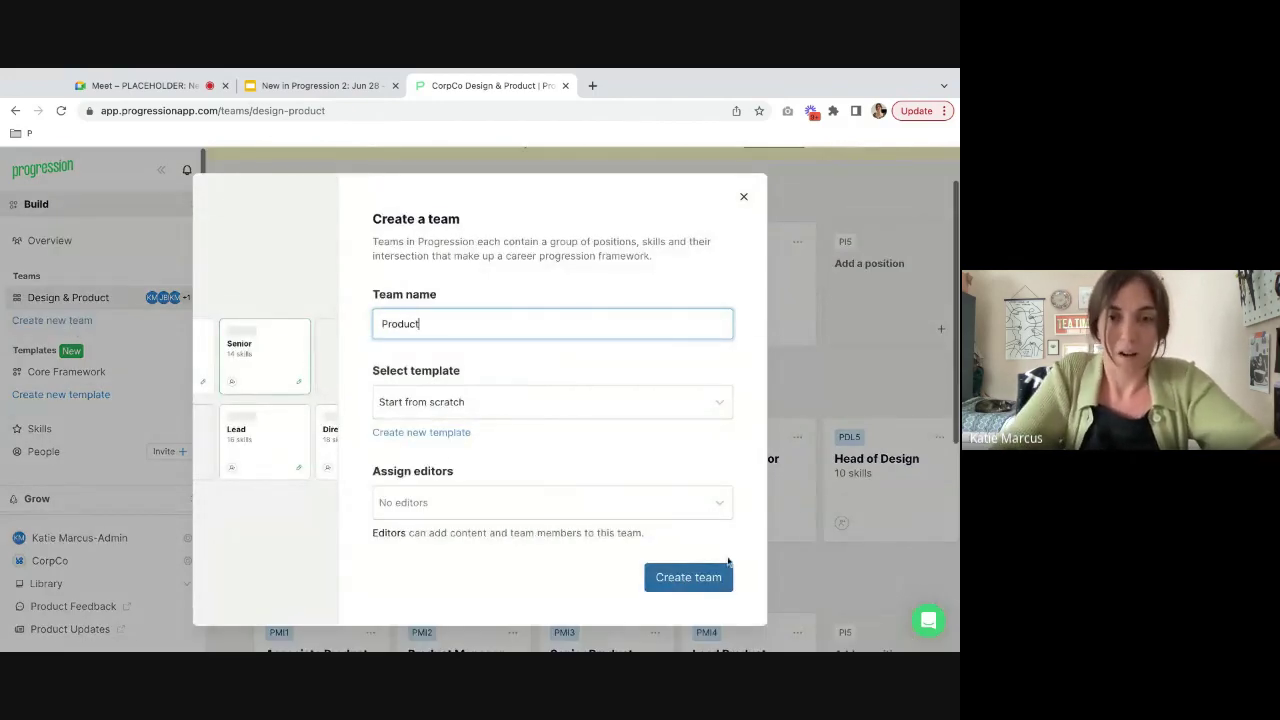
pyautogui.click(680, 576)
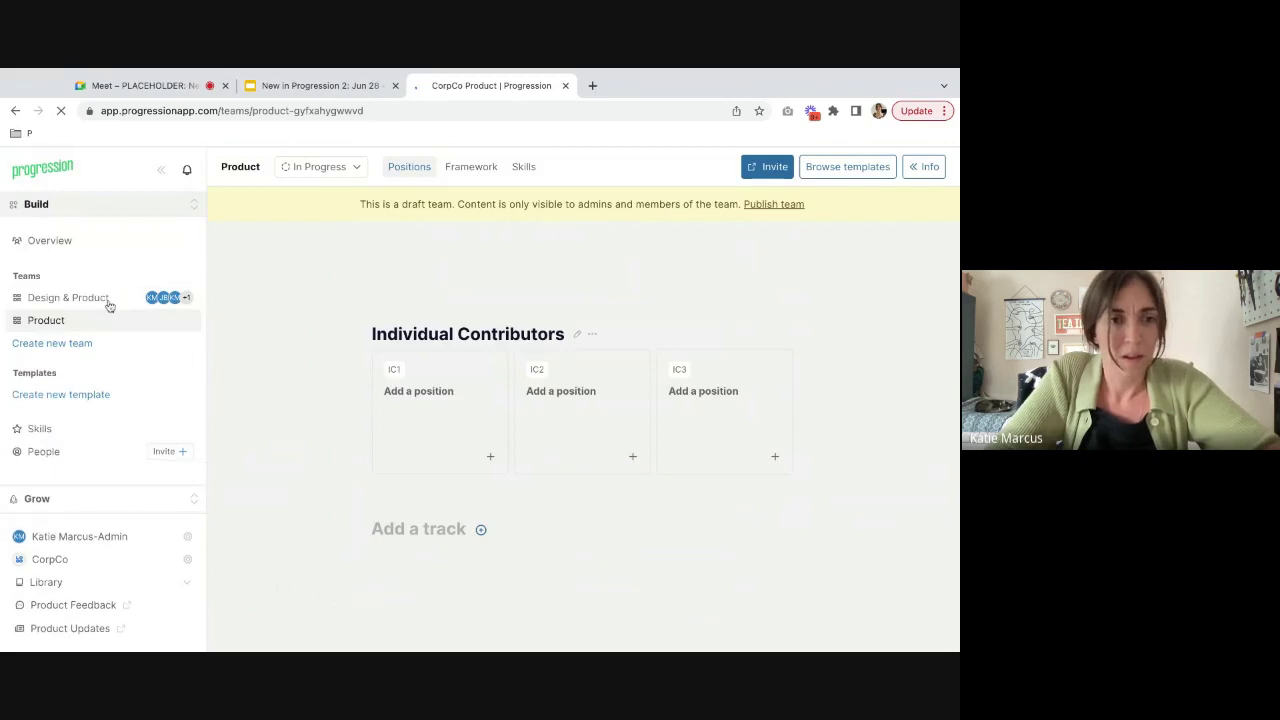
# Step: Try to move the Product Management IC track from the Design & Product team to the Product team
pyautogui.click(48, 297)
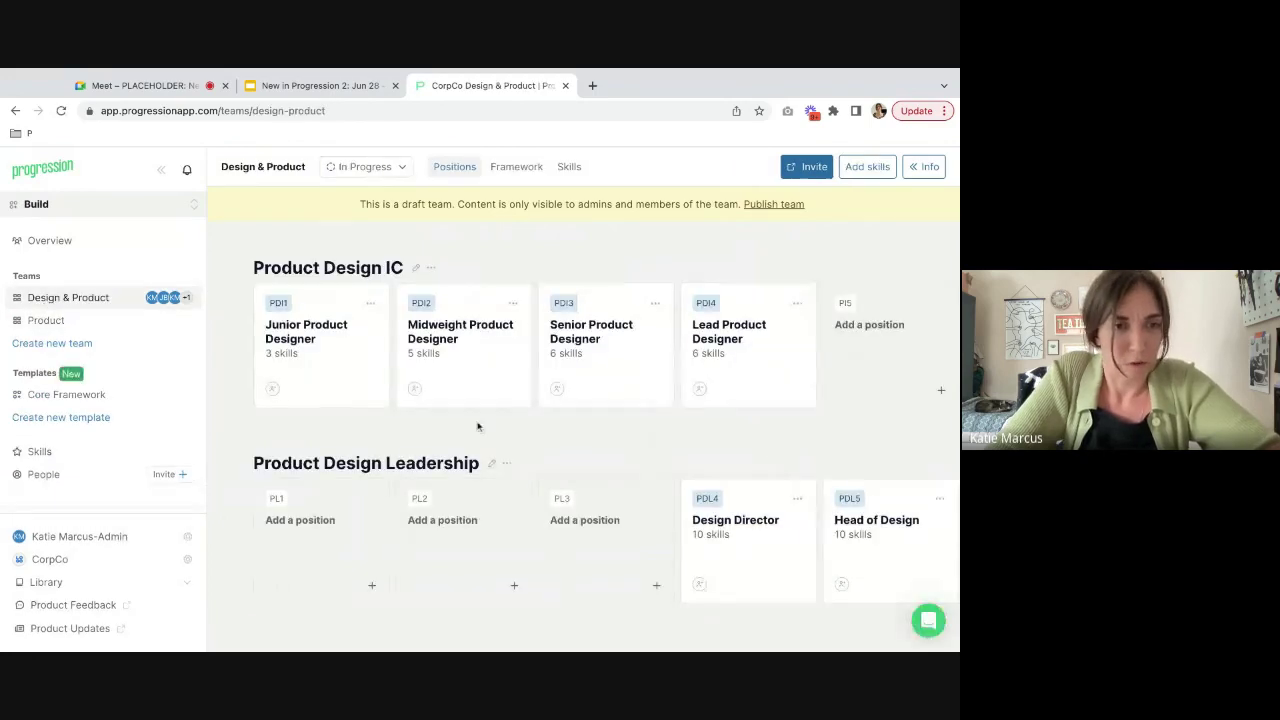
pyautogui.scroll(-5, 477, 426)
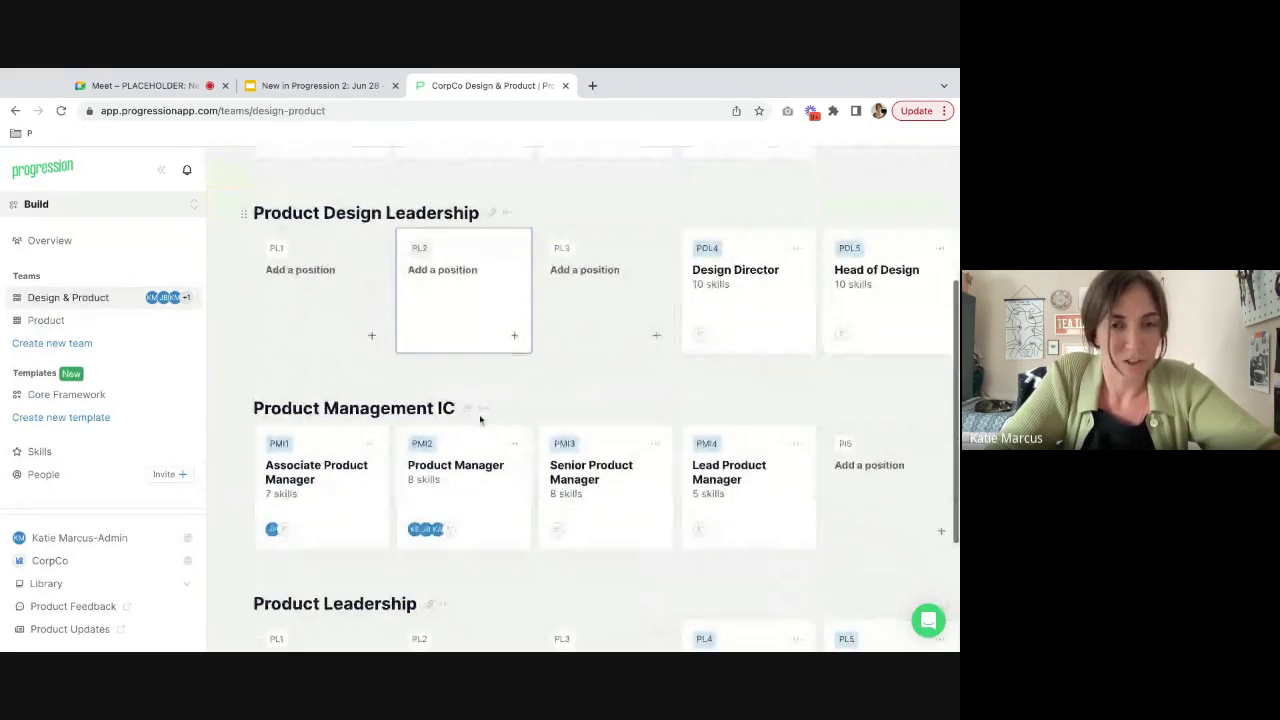
pyautogui.click(483, 409)
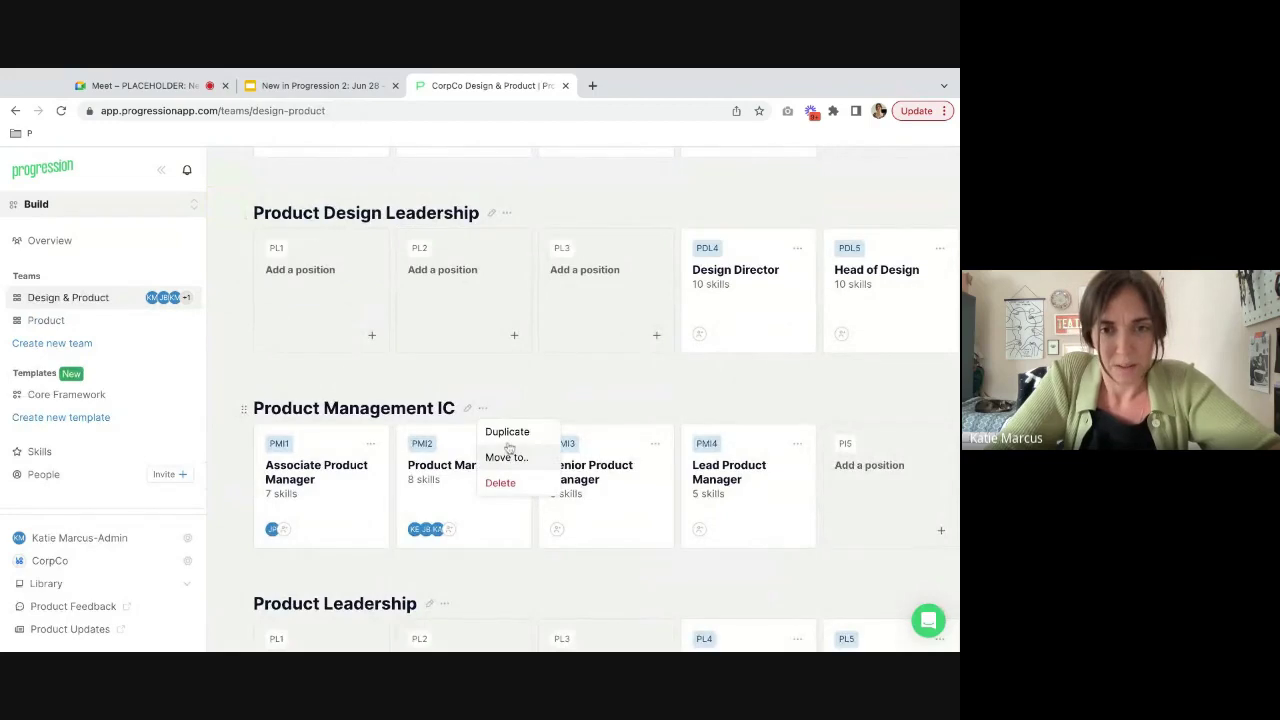
pyautogui.click(507, 456)
pyautogui.click(383, 378)
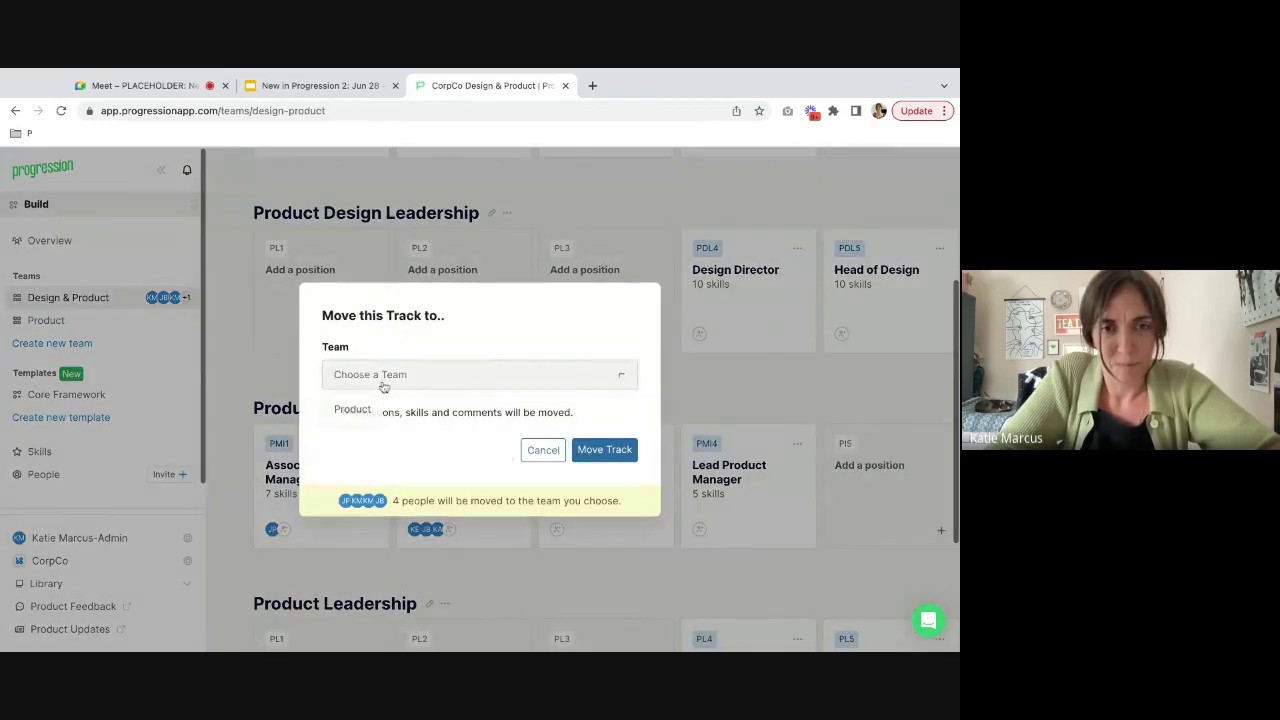
pyautogui.click(350, 409)
pyautogui.click(610, 451)
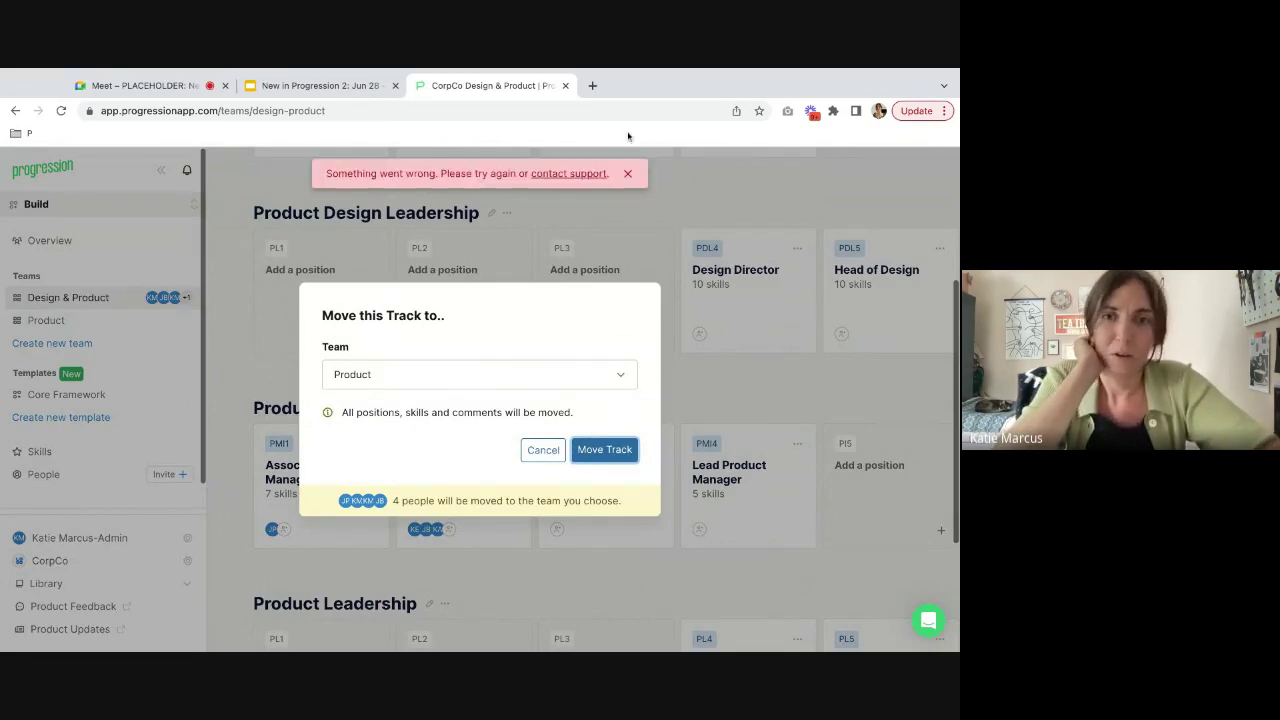
pyautogui.click(630, 174)
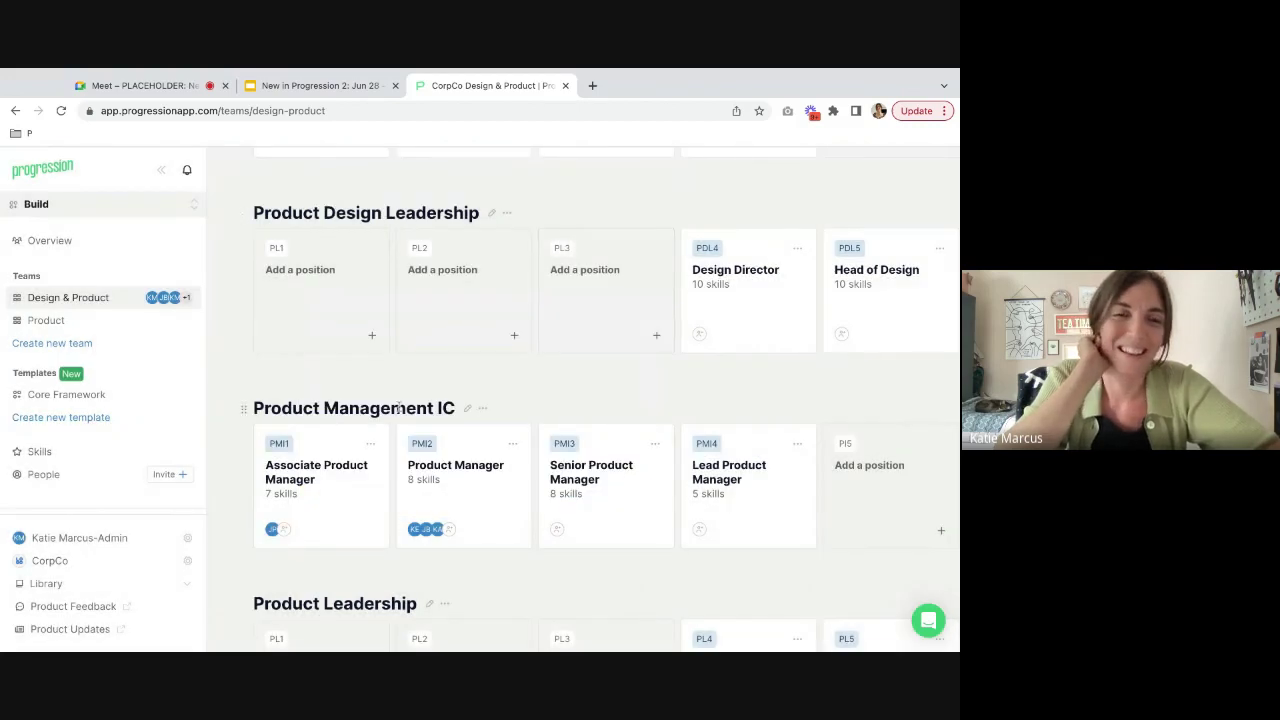
# Step: Duplicate the Product Management IC track within the Design & Product team
pyautogui.scroll(-1, 487, 412)
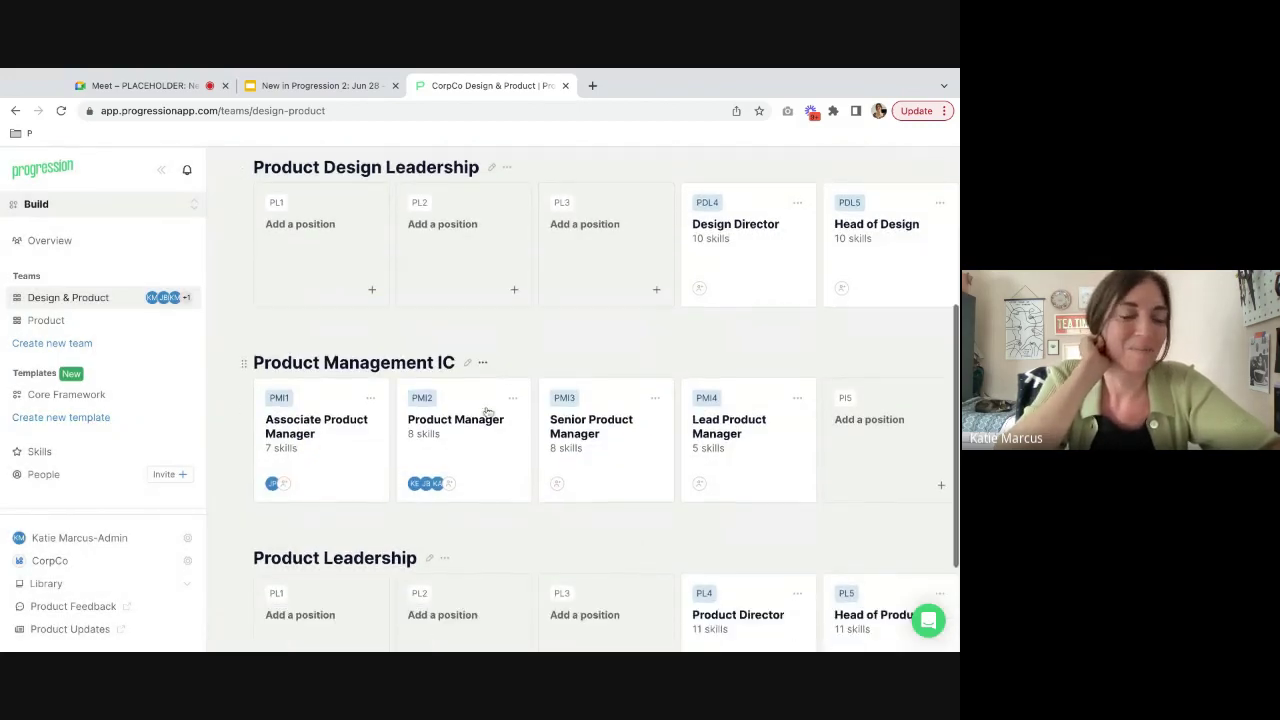
pyautogui.click(481, 366)
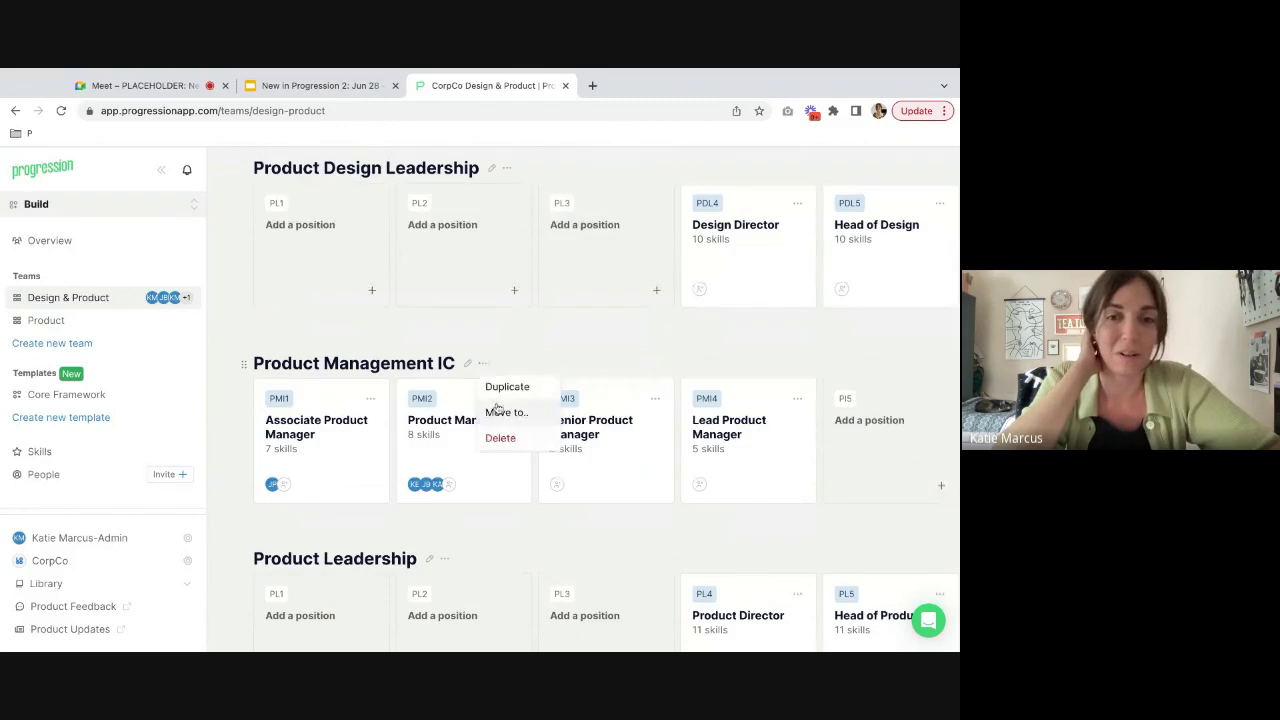
pyautogui.click(503, 384)
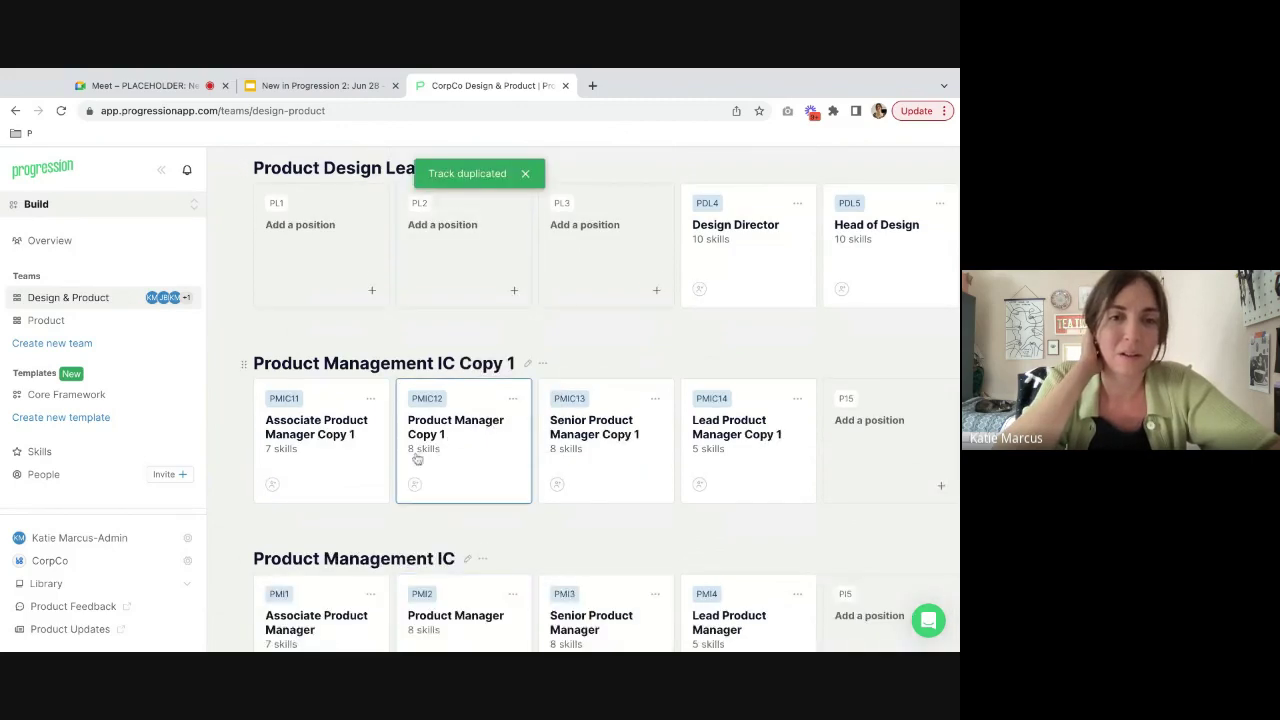
pyautogui.scroll(-2, 417, 450)
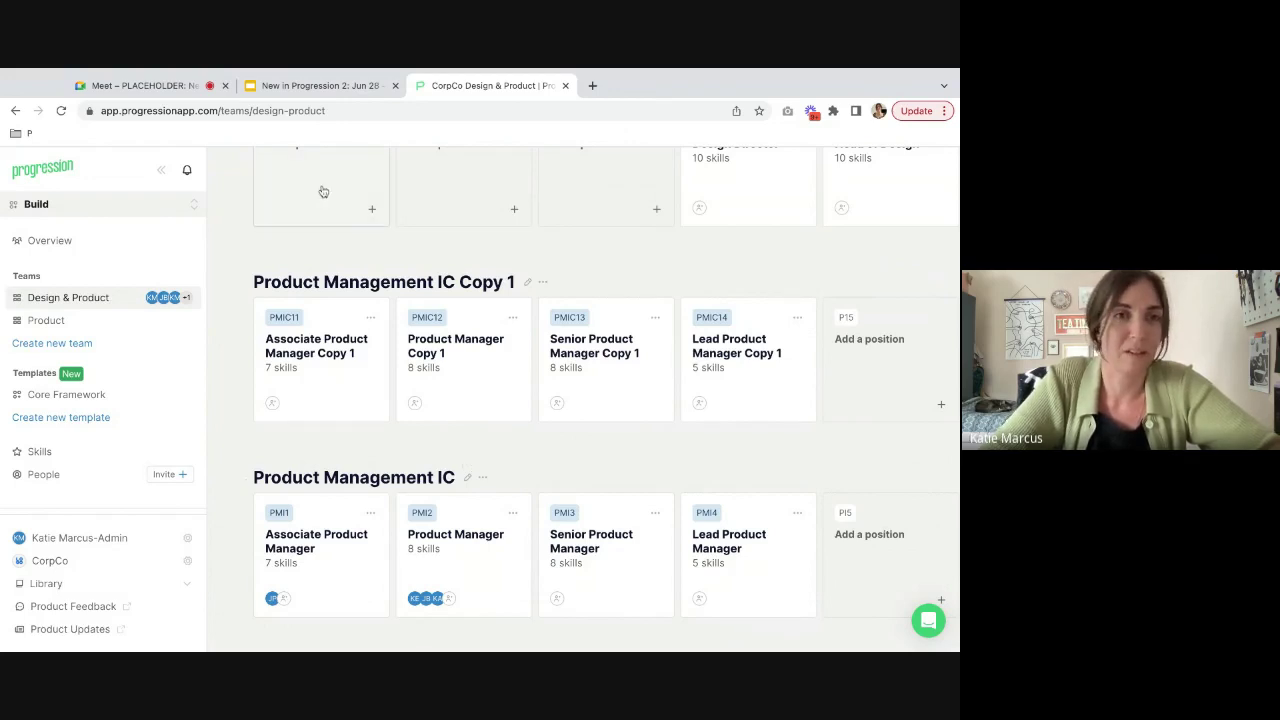
# Step: Switch to the New in Progression 2: Jun 28 presentation in Google Slides and show the Teams overview & skill library slide
pyautogui.click(140, 86)
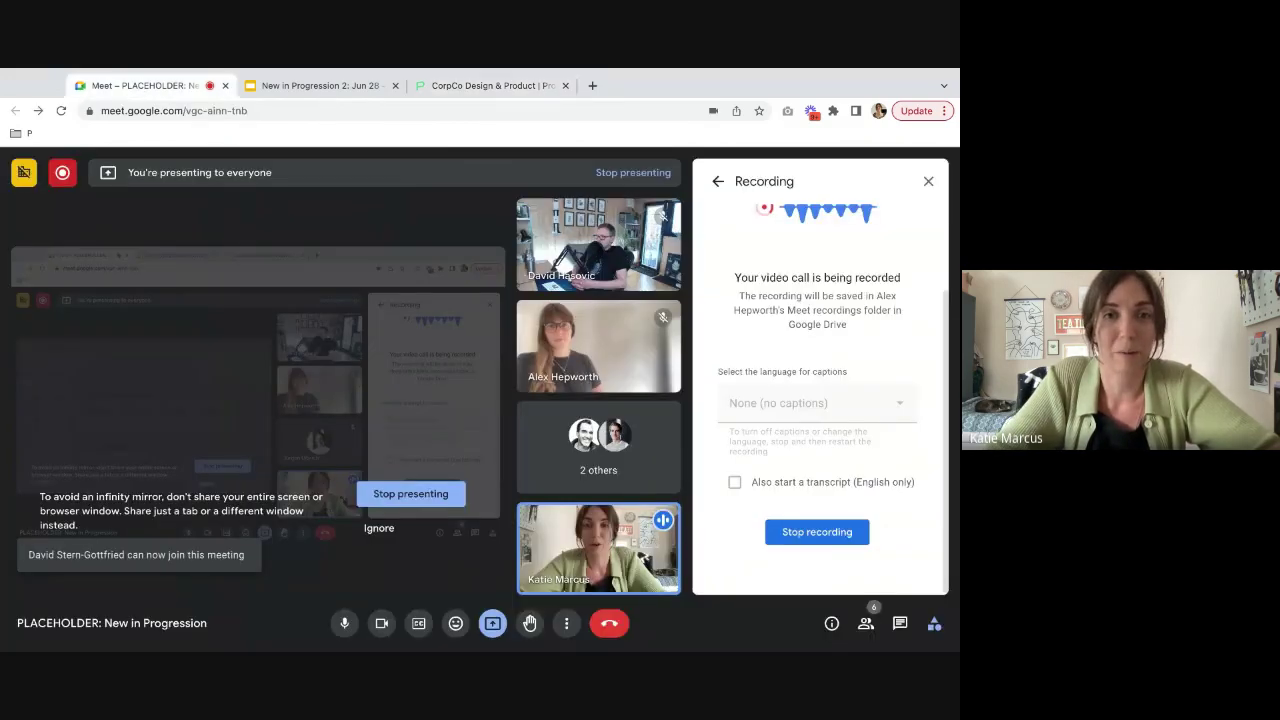
pyautogui.click(320, 86)
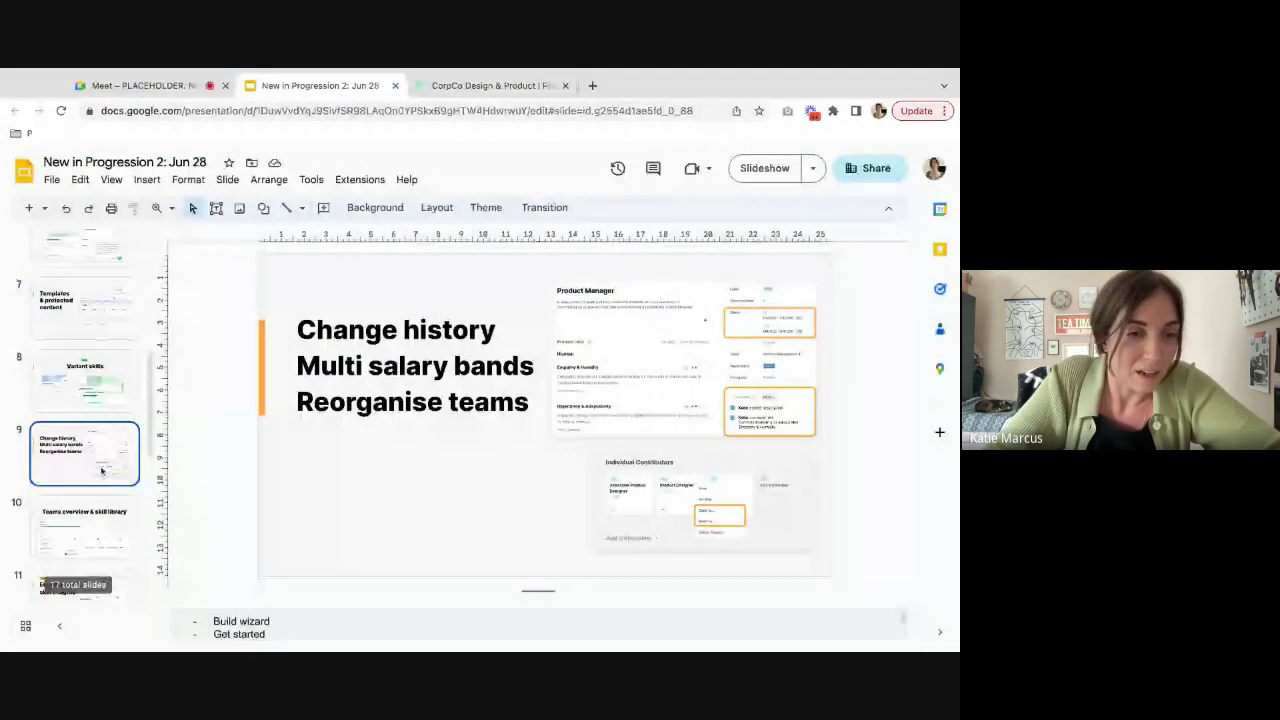
pyautogui.scroll(-2, 101, 470)
pyautogui.click(110, 371)
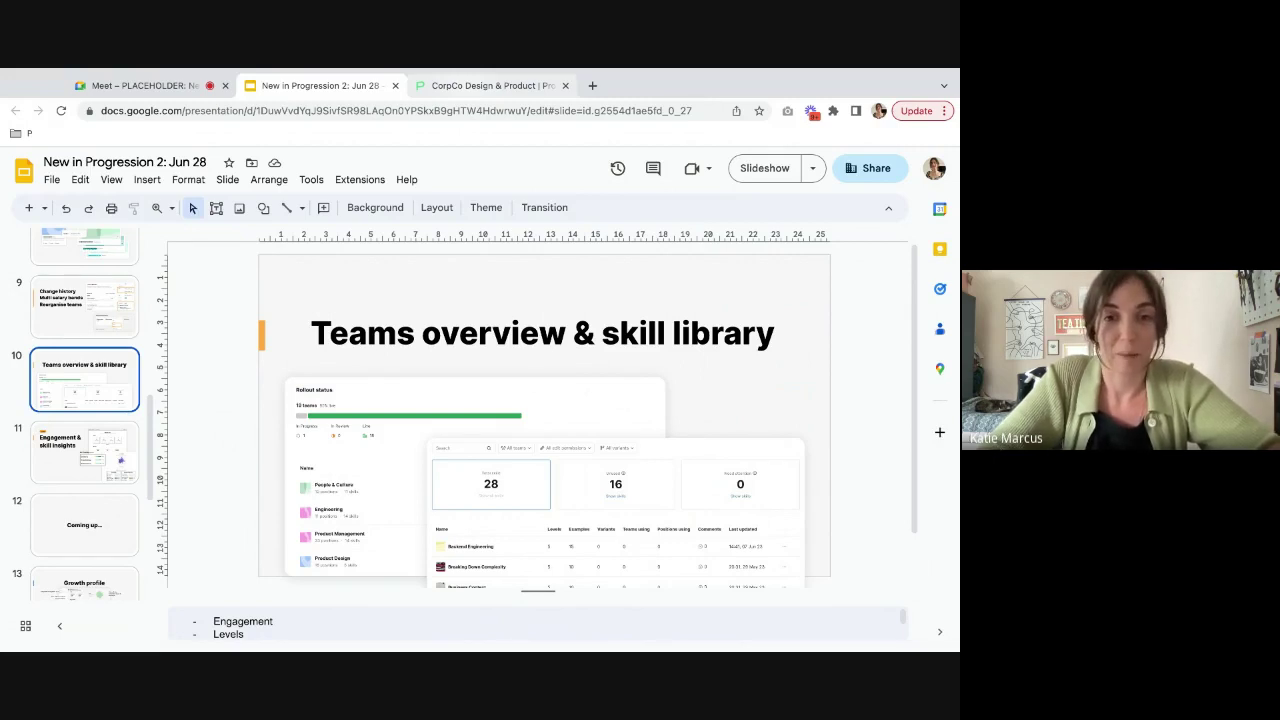
# Step: Switch to Progression and review the teams overview, including rollout status, the Design & Product team's editor and its available actions
pyautogui.hotkey('ctrl', 'Tab')
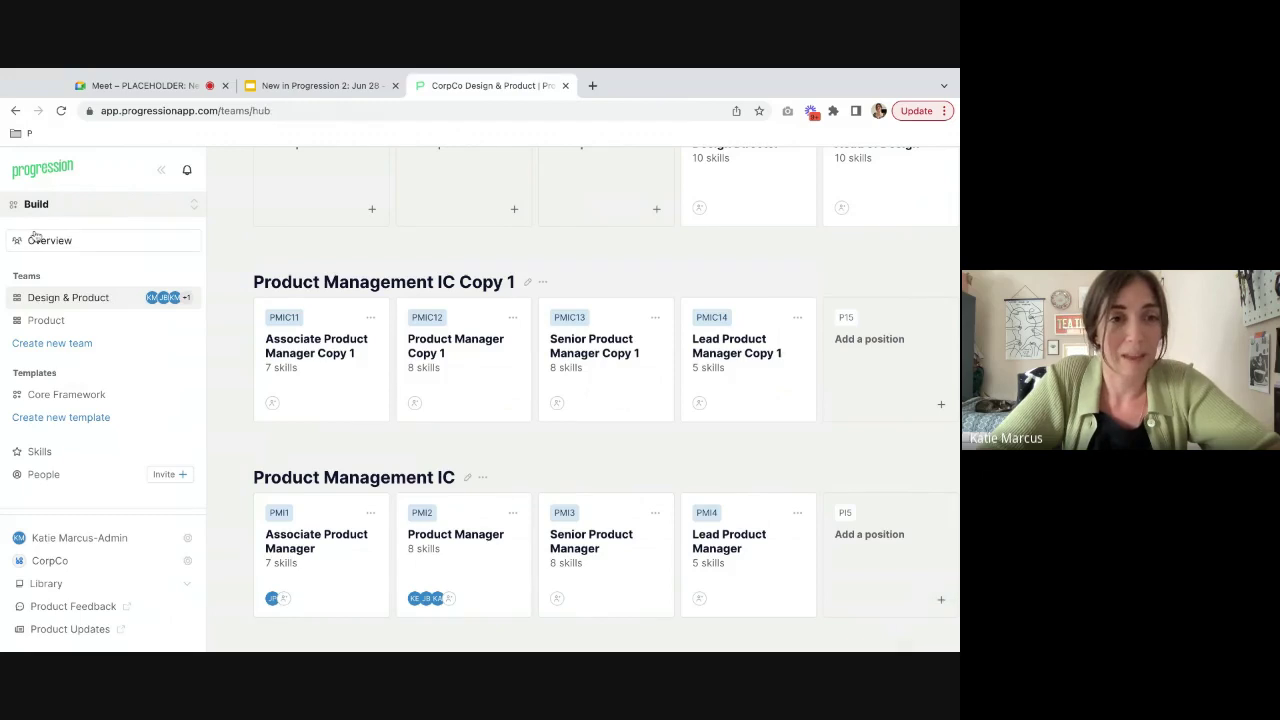
pyautogui.click(40, 240)
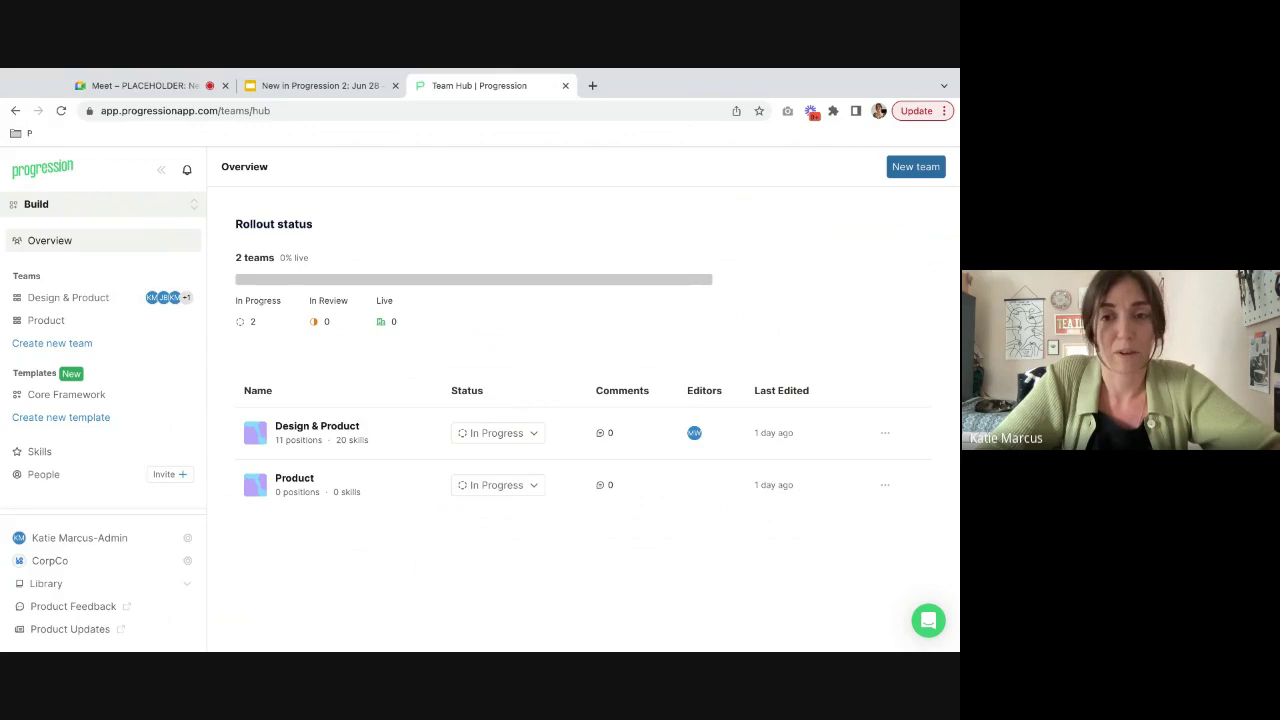
pyautogui.moveTo(694, 440)
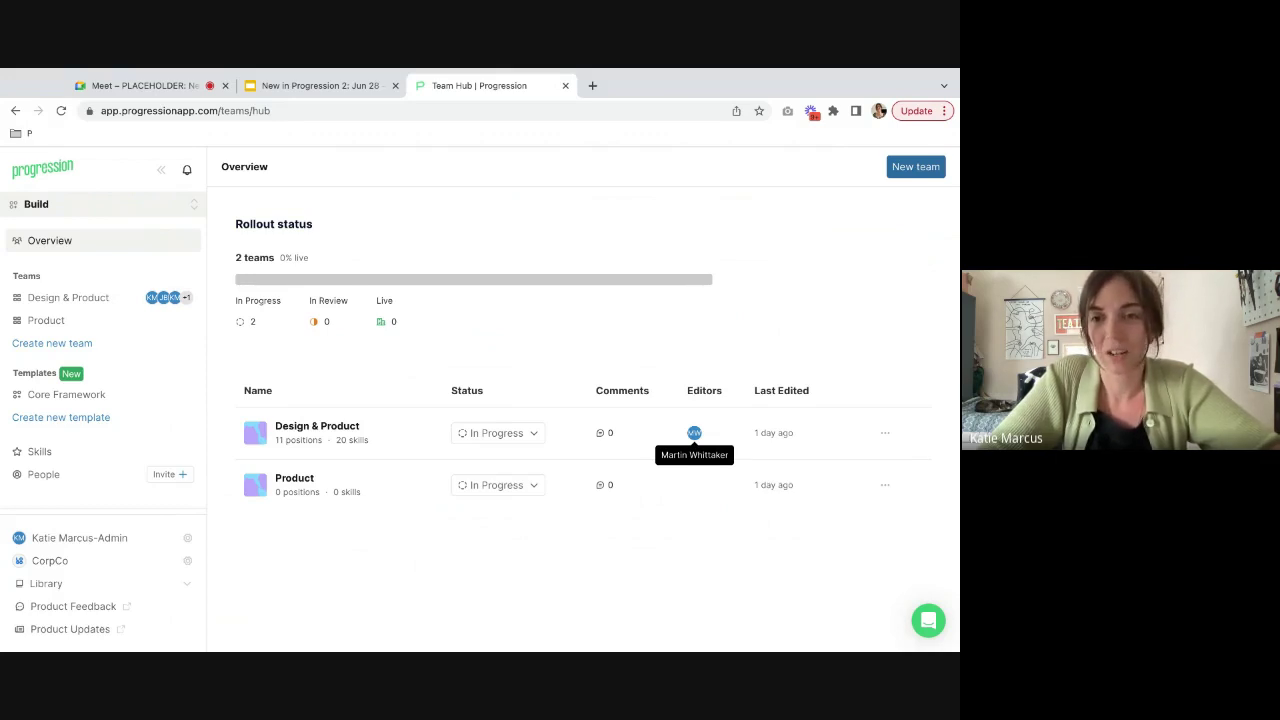
pyautogui.click(884, 433)
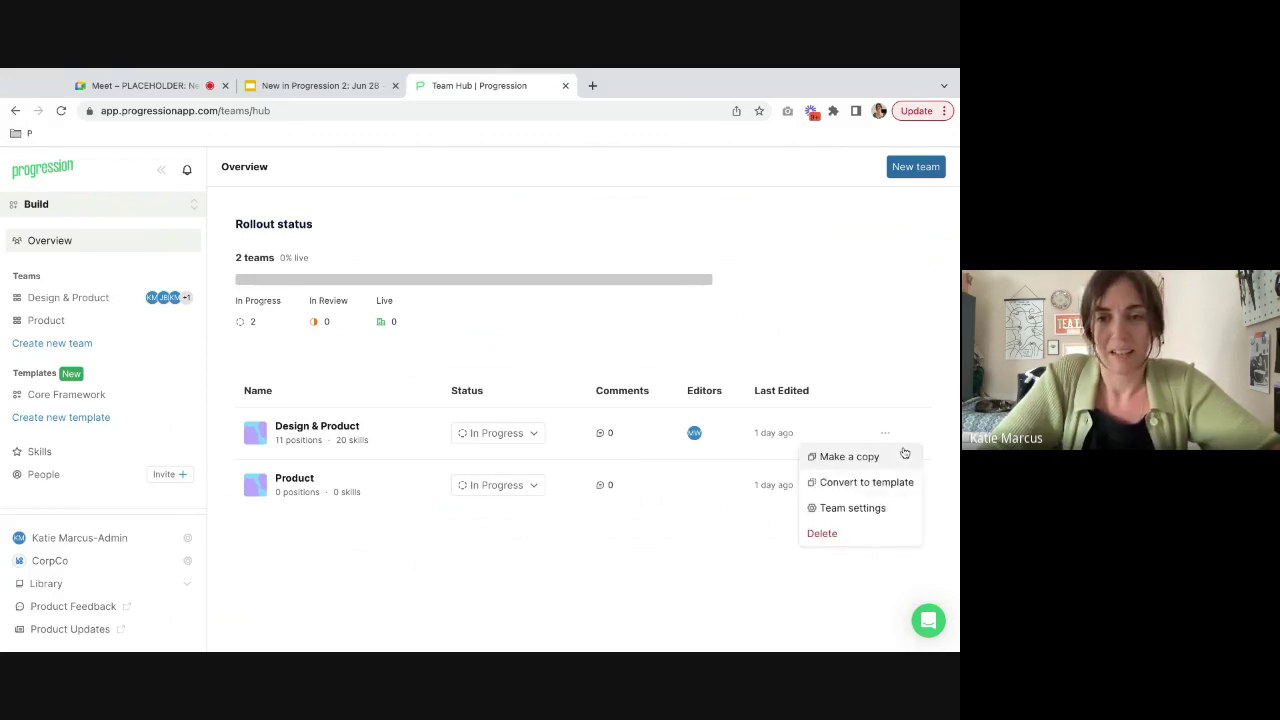
pyautogui.click(757, 564)
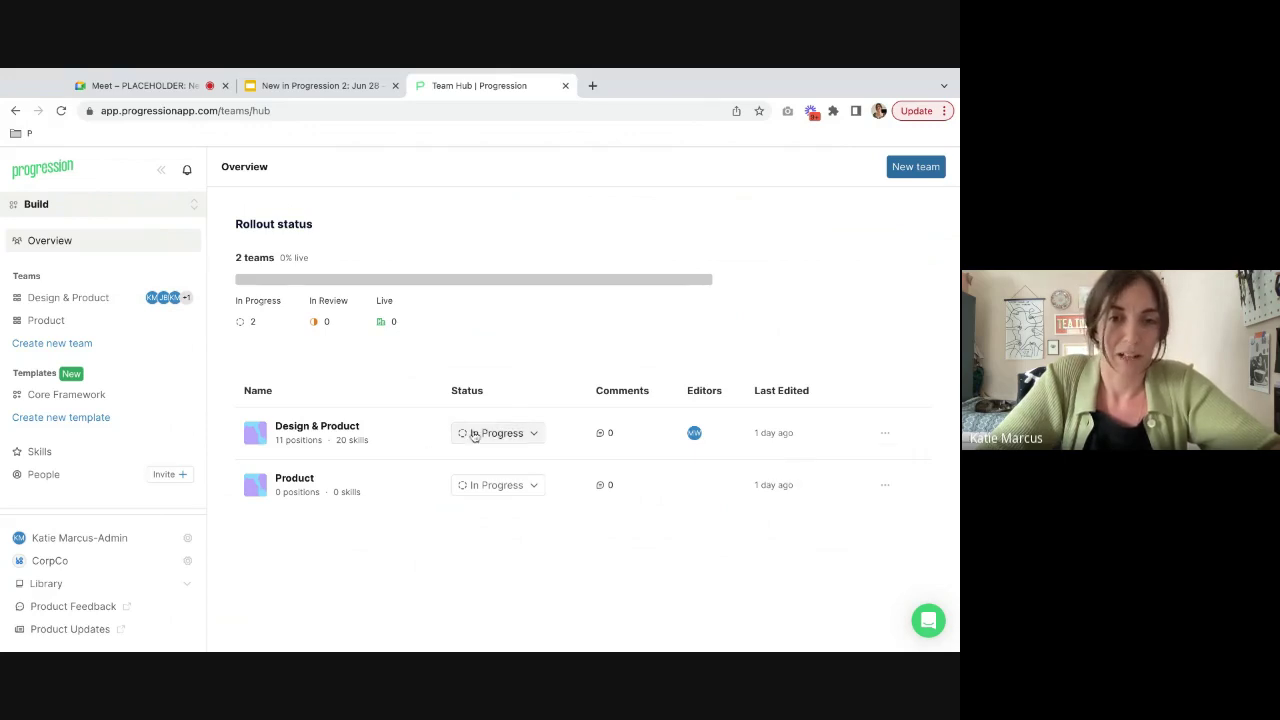
# Step: Change the Design & Product team's status to In Review and finally to Live
pyautogui.click(475, 436)
pyautogui.click(492, 262)
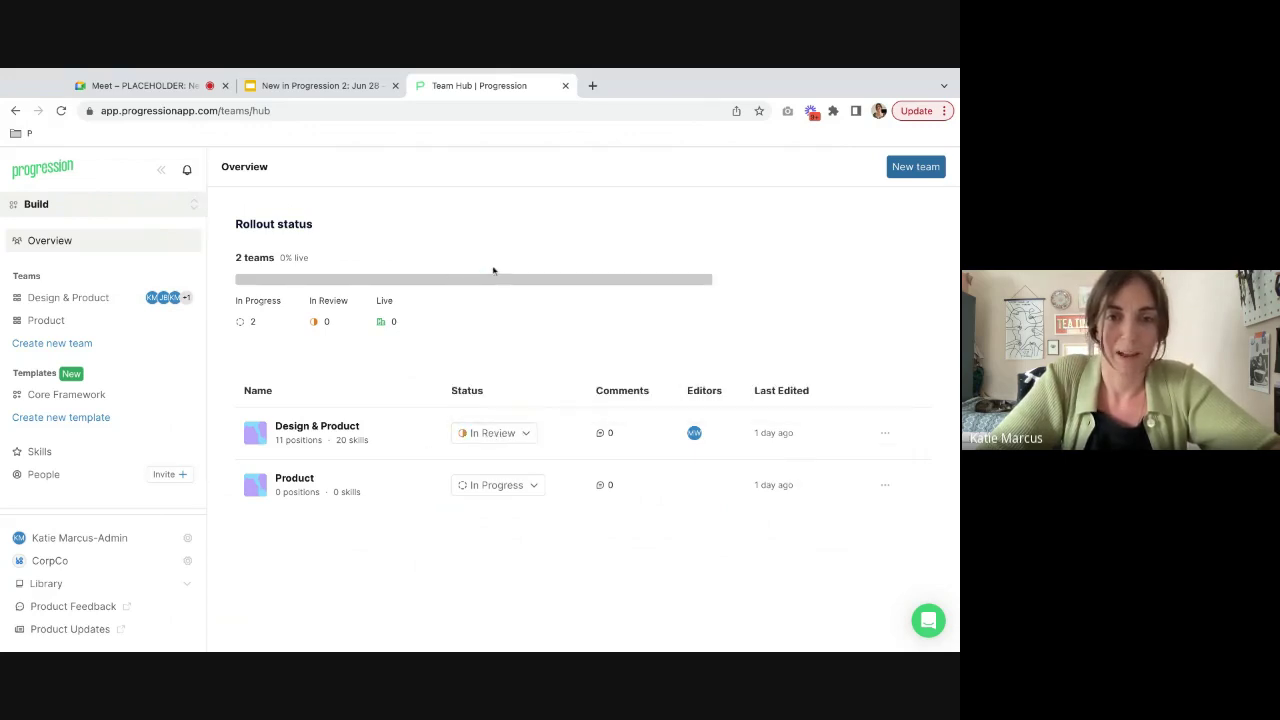
pyautogui.click(485, 434)
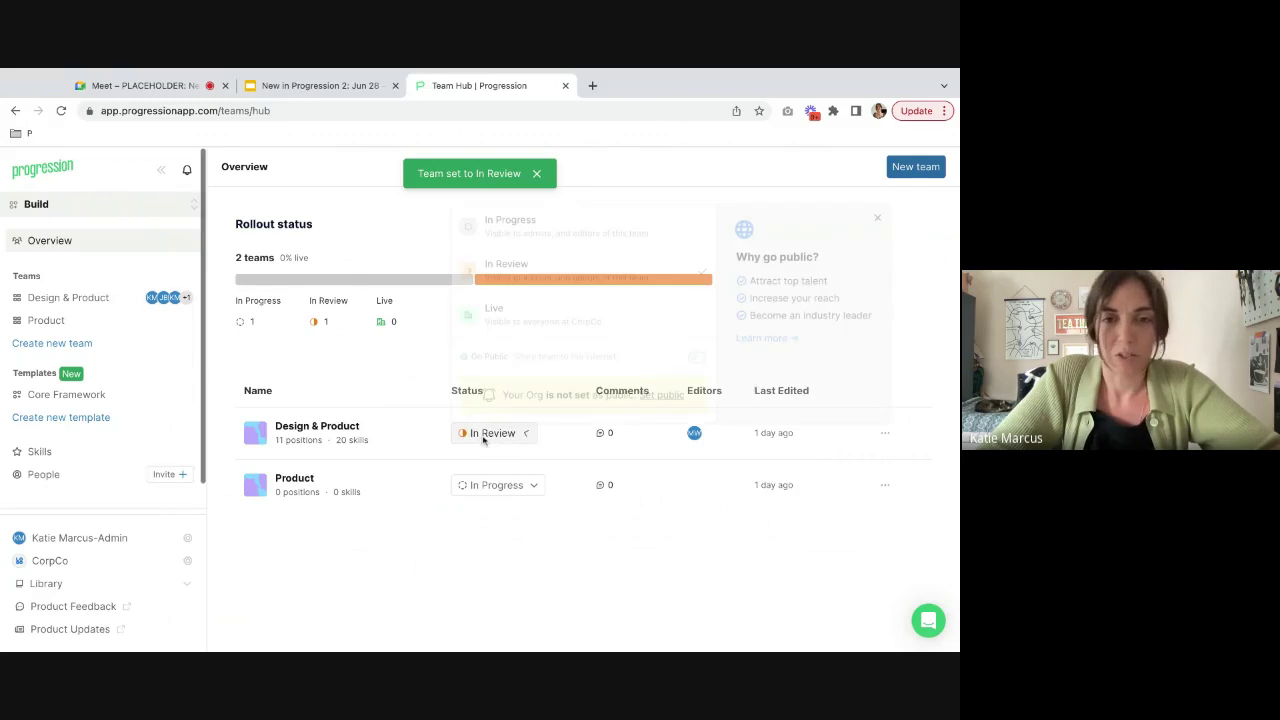
pyautogui.click(500, 312)
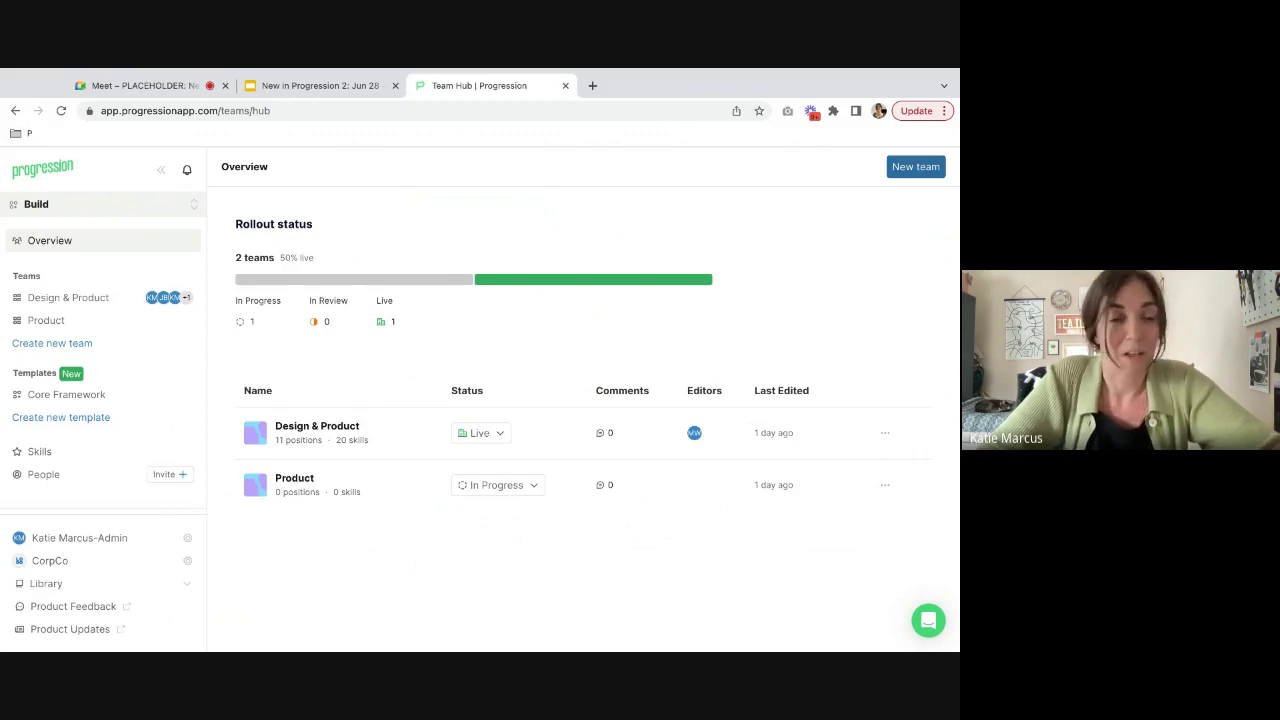
# Step: Open the organisation's skill library, filter it to unused skills and look through the list and a skill's actions
pyautogui.click(40, 452)
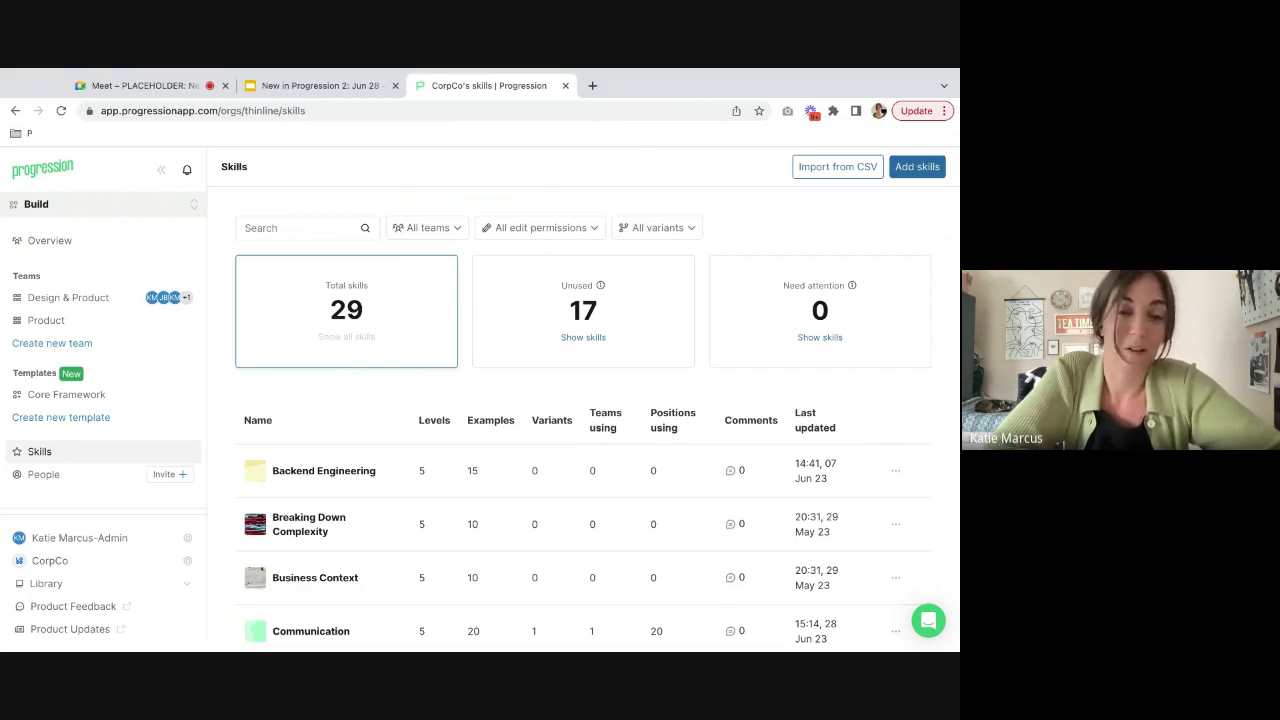
pyautogui.click(515, 307)
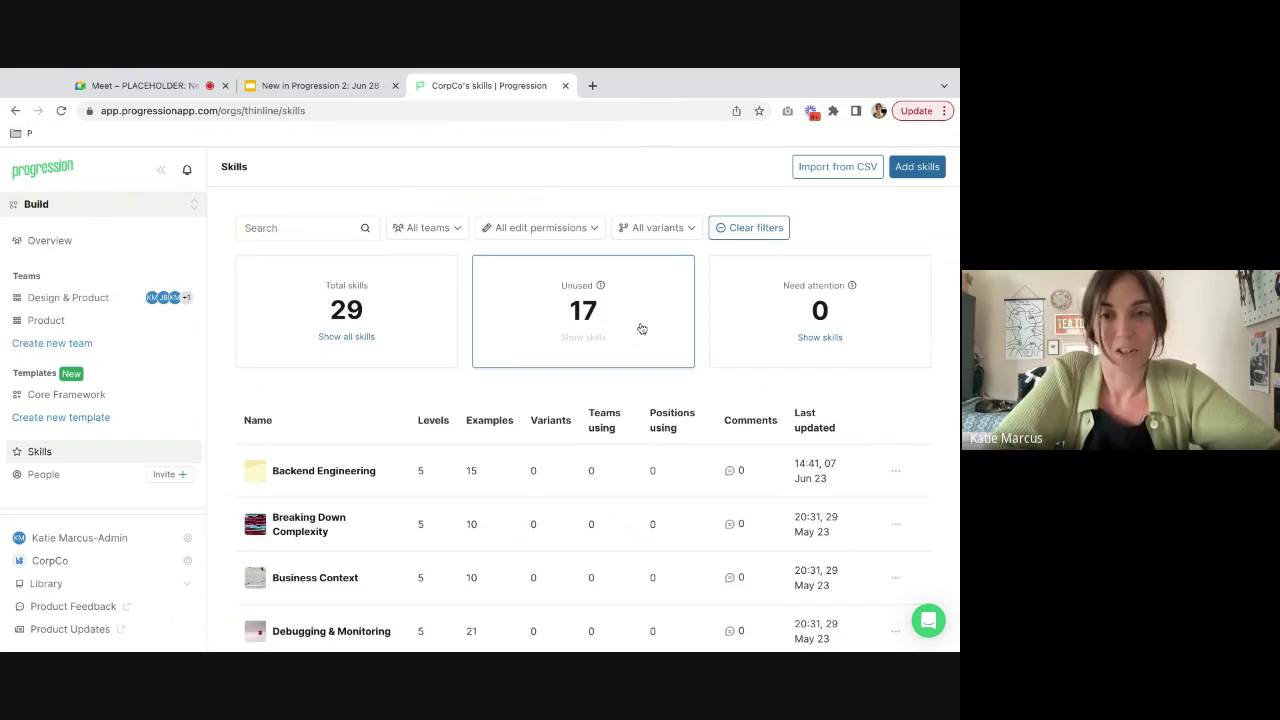
pyautogui.scroll(-3, 637, 371)
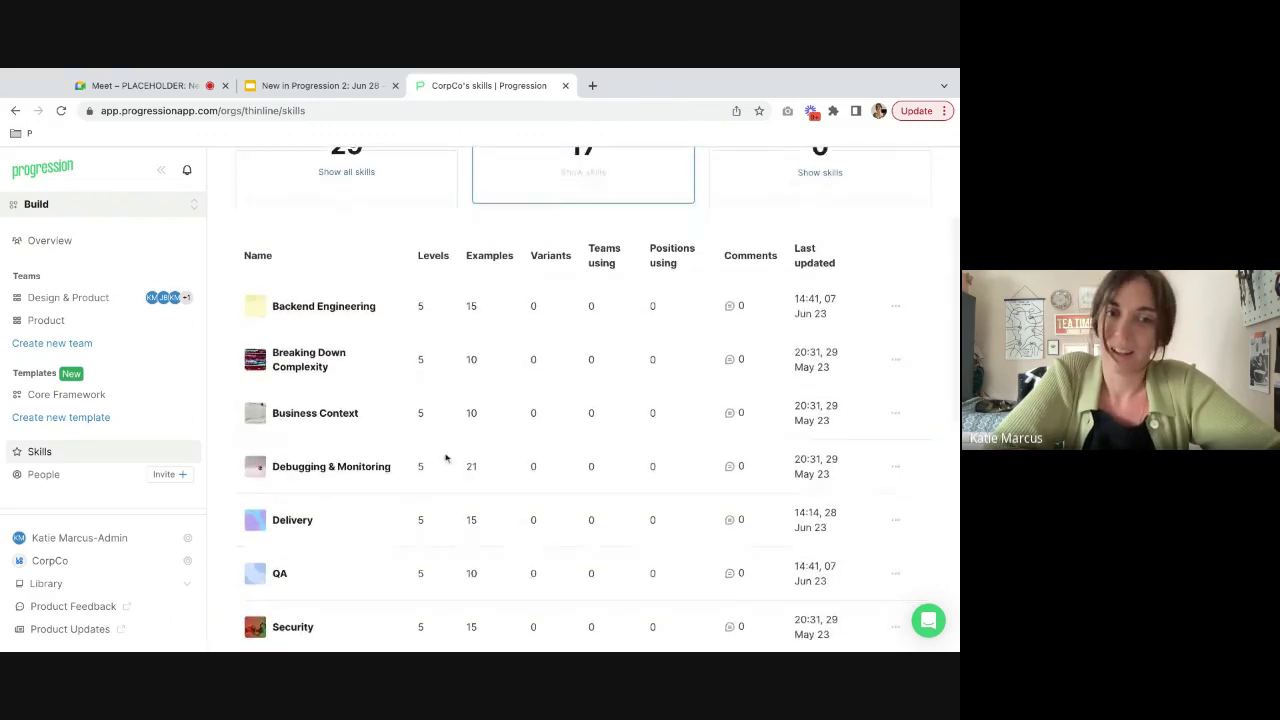
pyautogui.scroll(-5, 445, 457)
pyautogui.scroll(-2, 583, 414)
pyautogui.scroll(6, 581, 414)
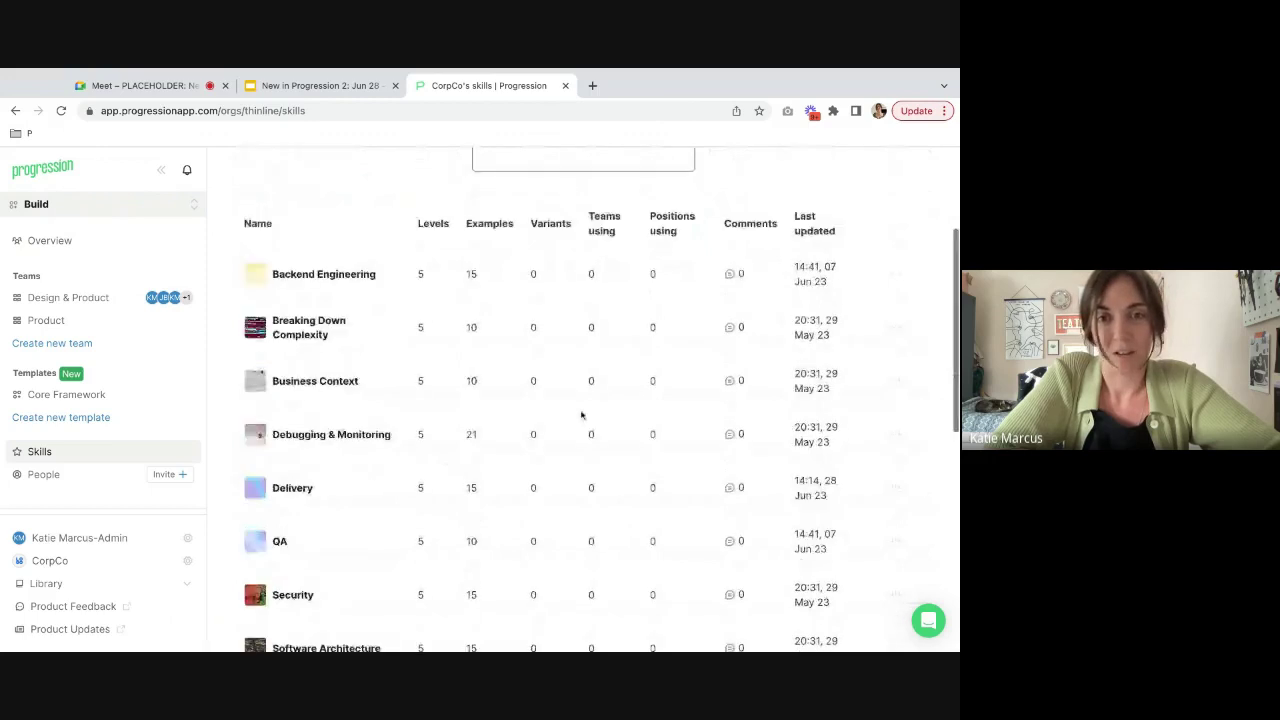
pyautogui.scroll(1, 581, 414)
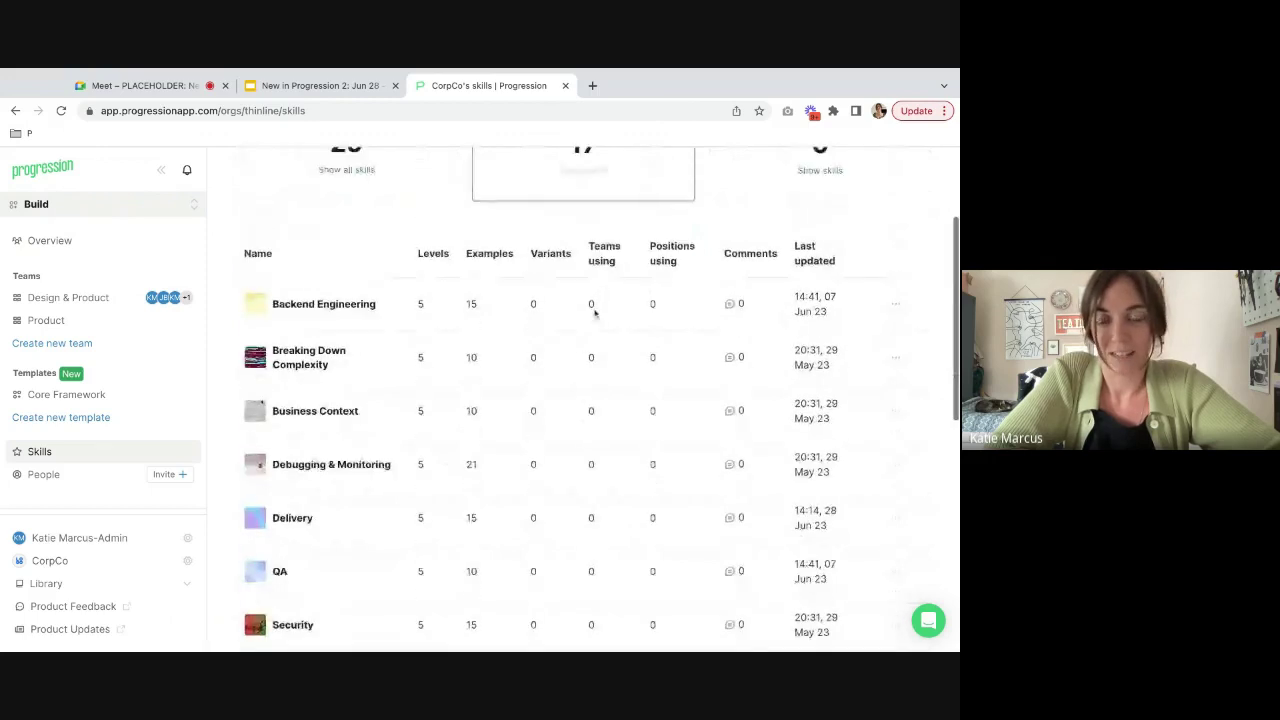
pyautogui.click(895, 303)
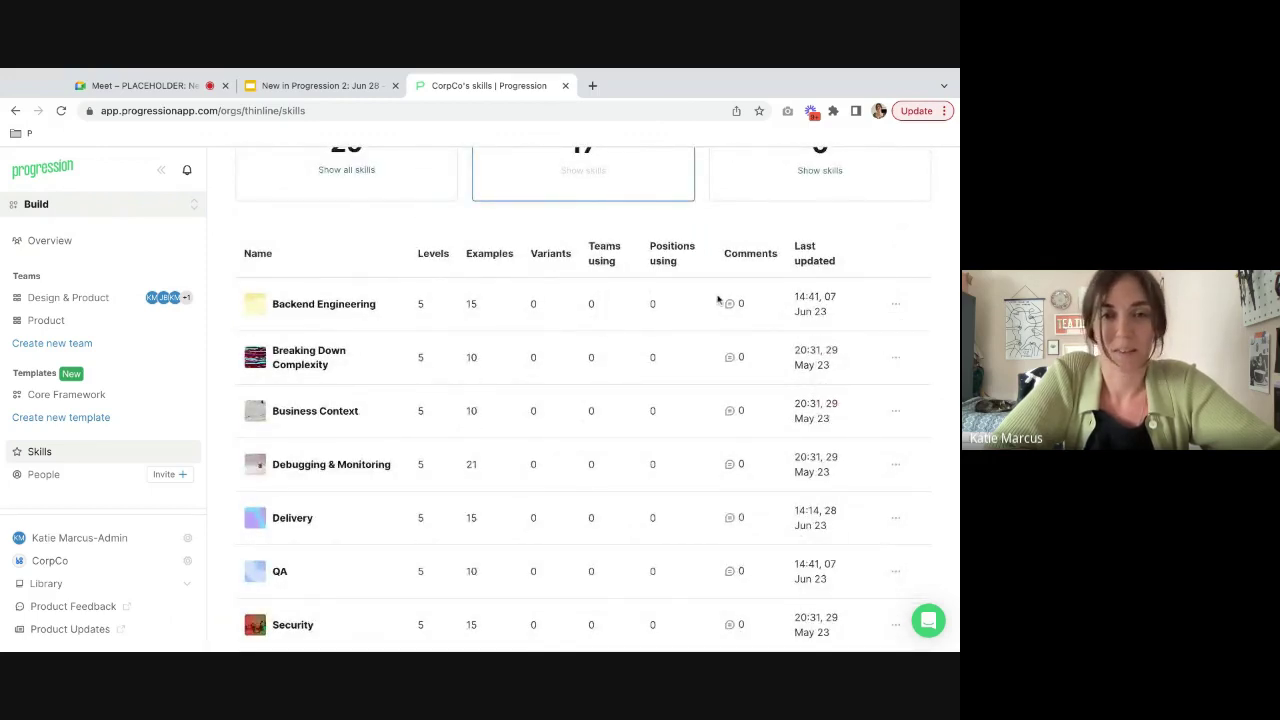
pyautogui.scroll(4, 589, 366)
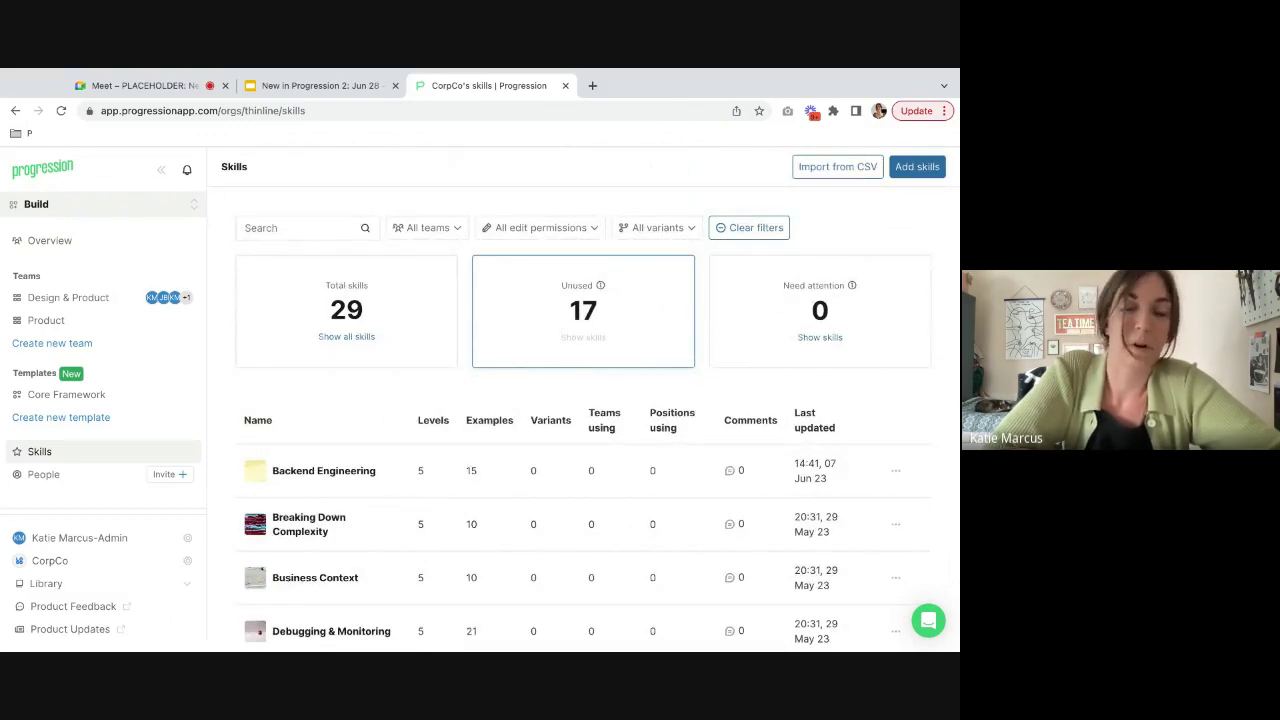
# Step: Show the skills that need attention, return to the unused skills and review that whole list
pyautogui.click(790, 336)
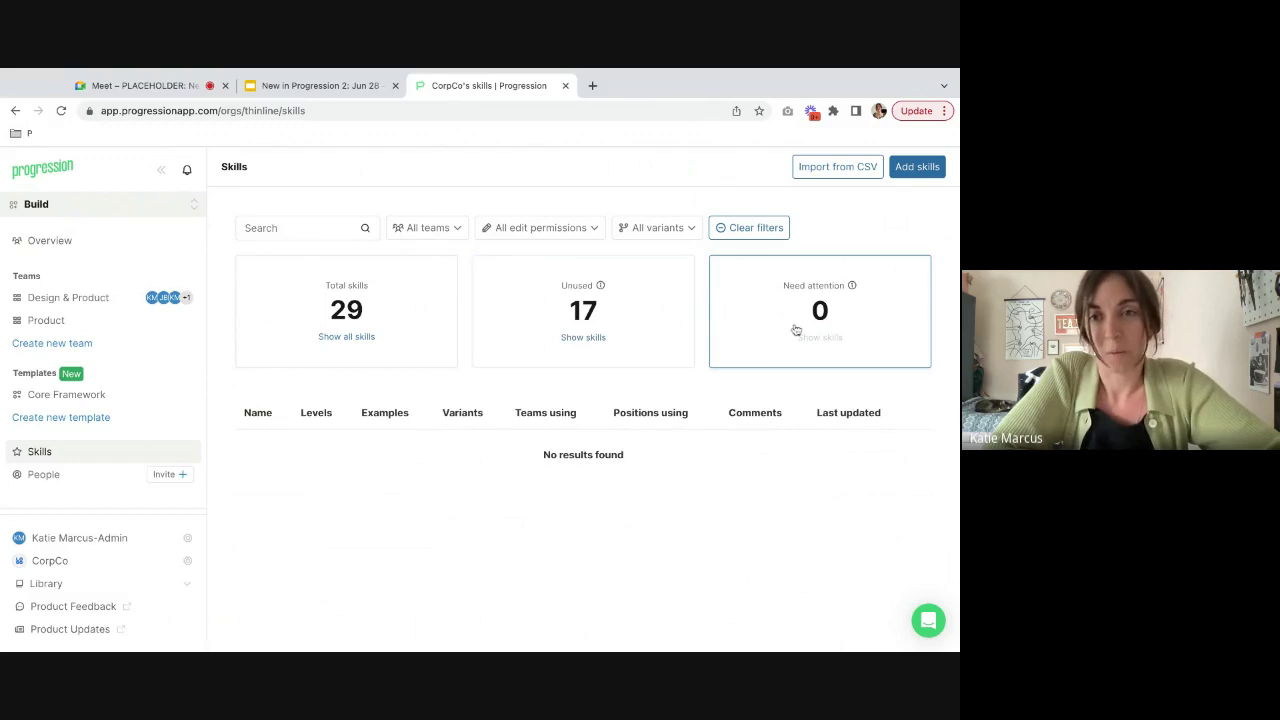
pyautogui.click(640, 333)
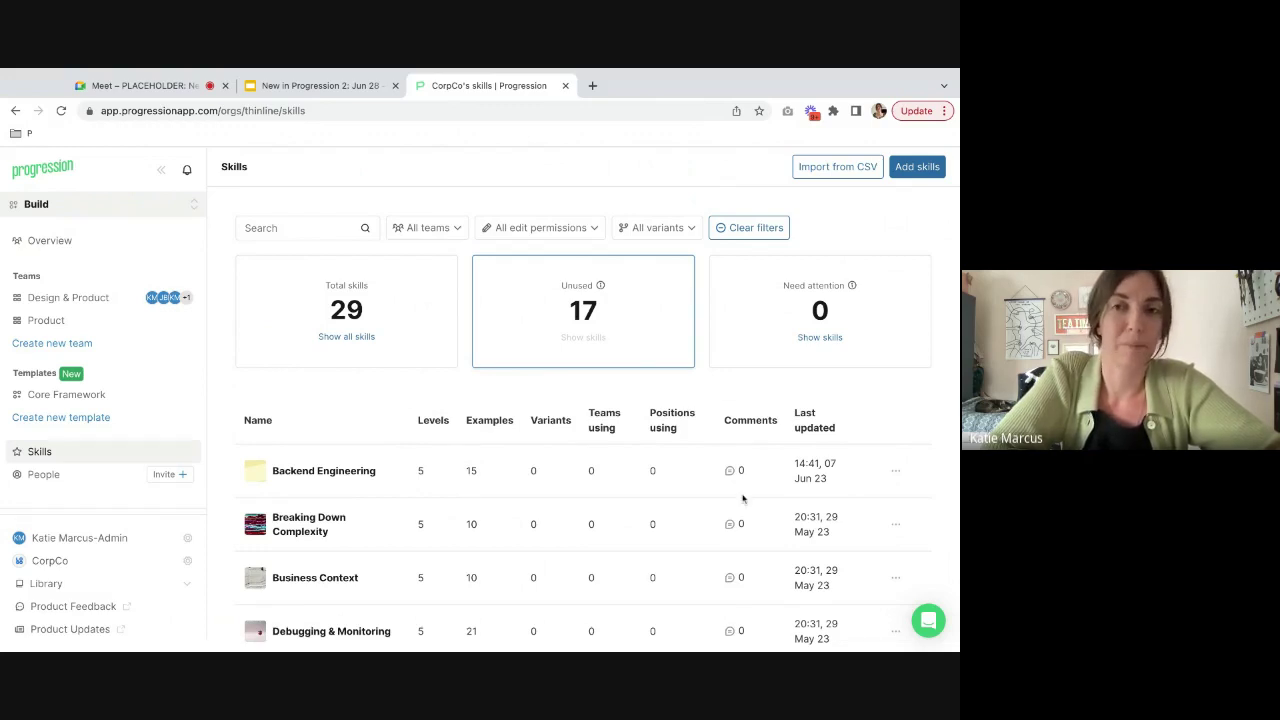
pyautogui.scroll(-6, 533, 528)
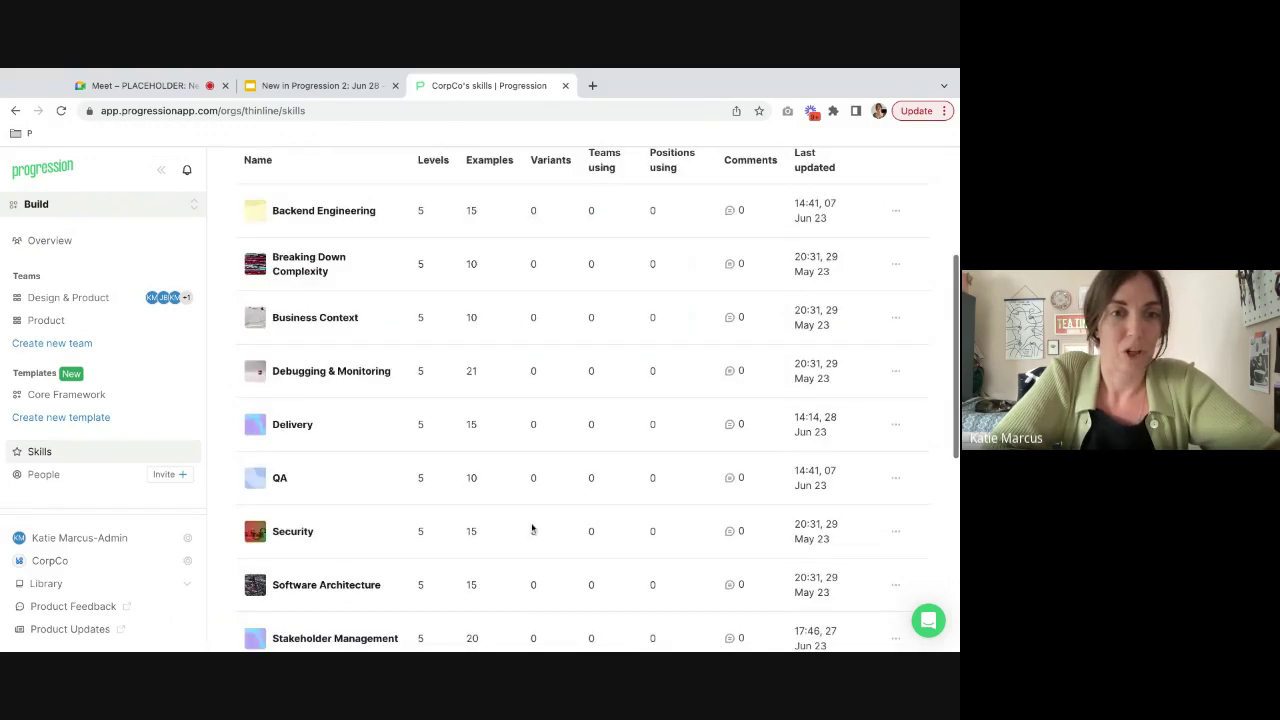
pyautogui.scroll(-2, 580, 400)
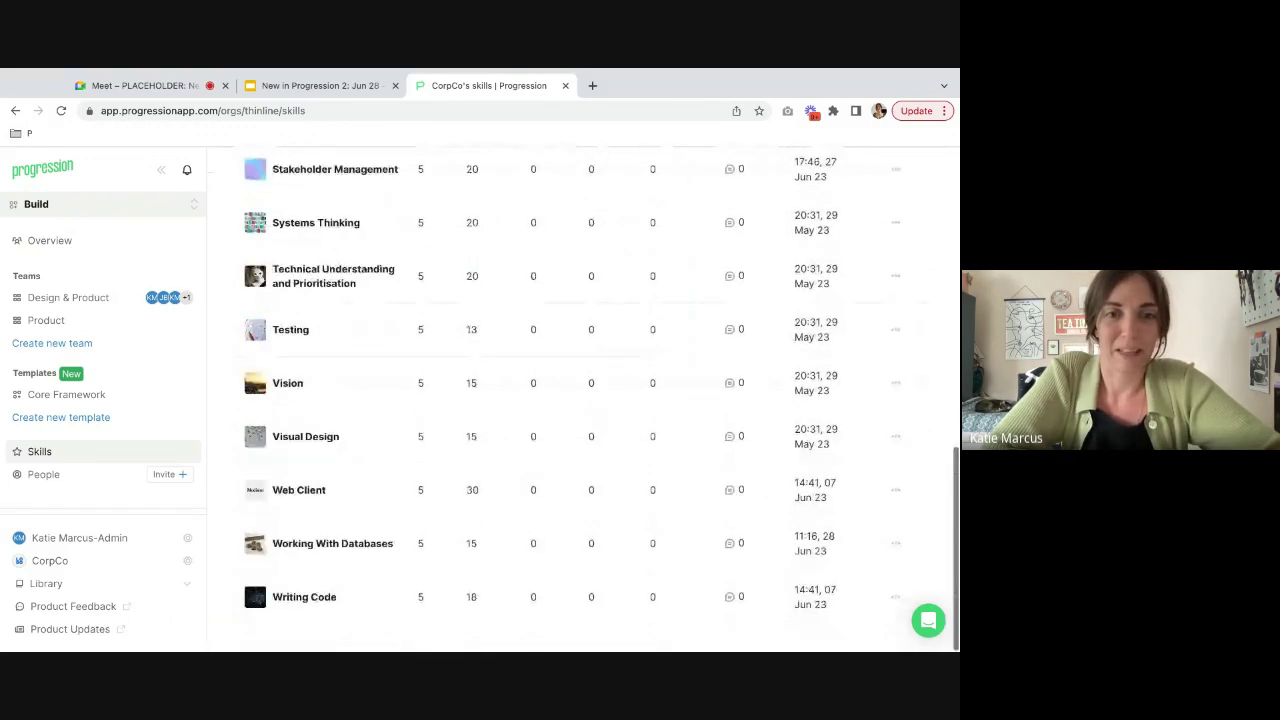
pyautogui.scroll(10, 401, 326)
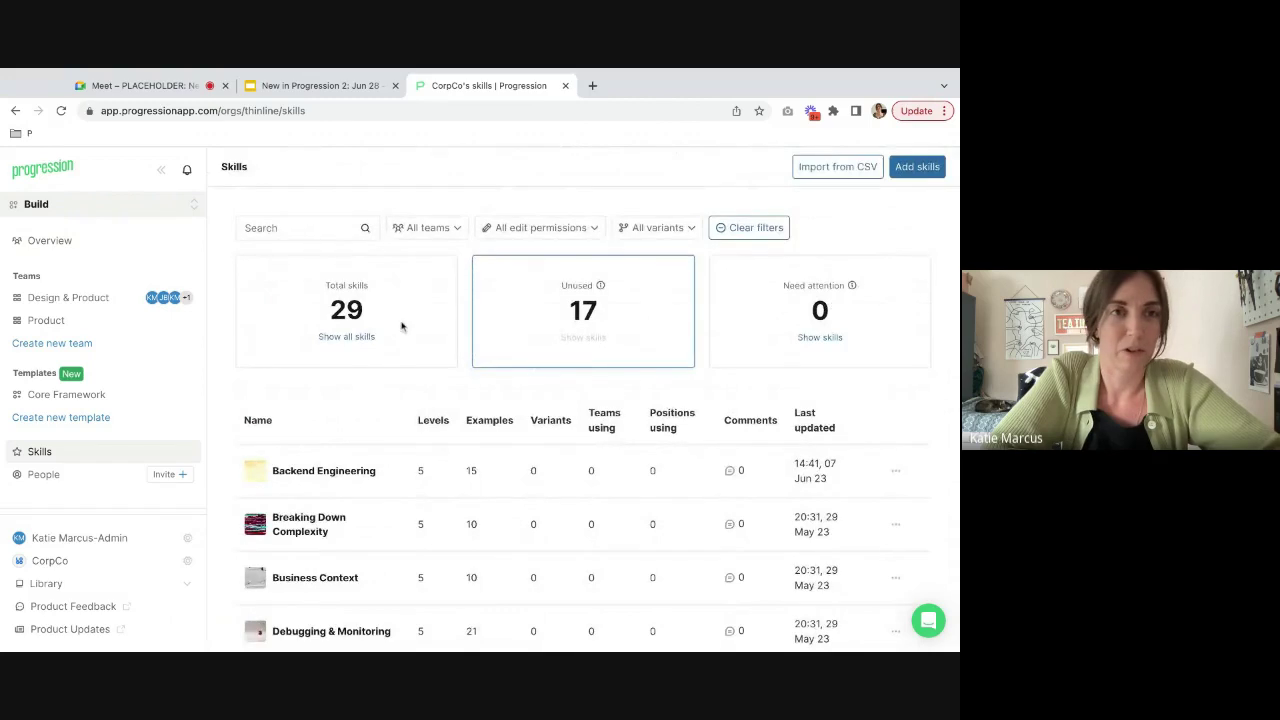
# Step: Switch back to the New in Progression 2: Jun 28 presentation in Google Slides
pyautogui.click(318, 85)
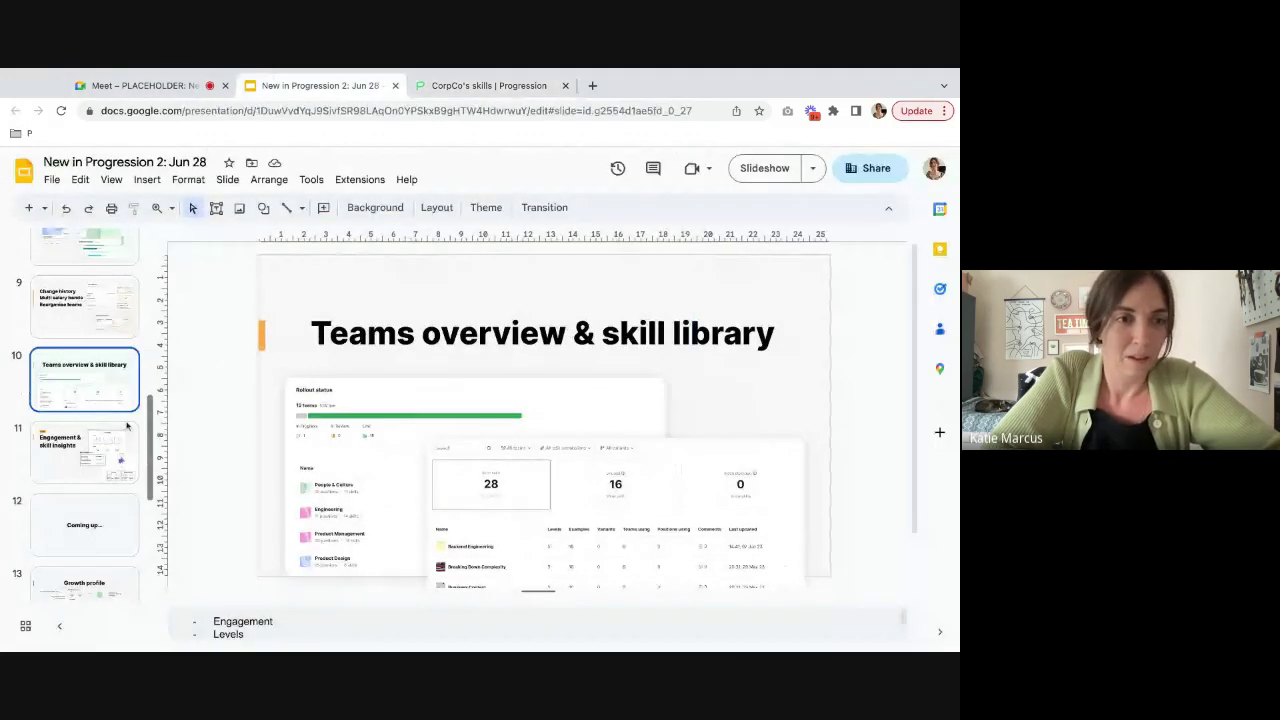